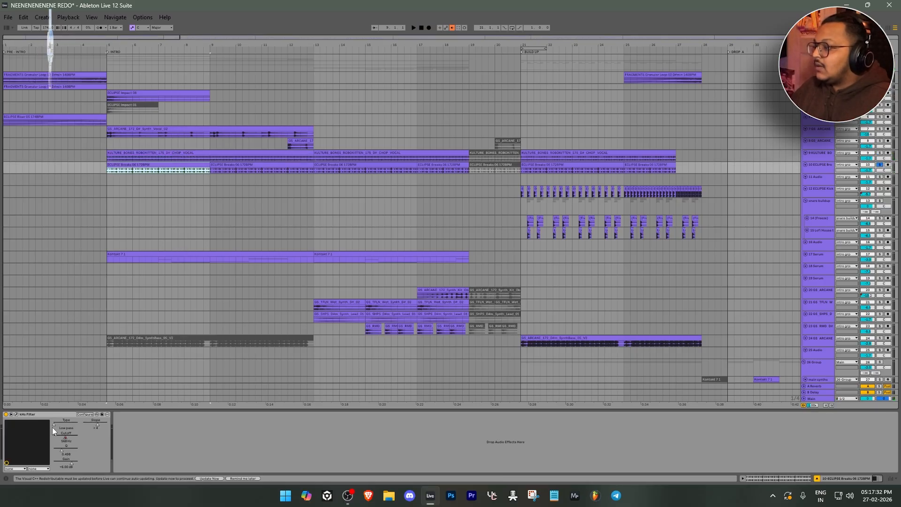
Open the kHs Filter on the ECLIPSE Breaks 06 track and audition the soloed breaks through its low-pass filter
click(16, 414)
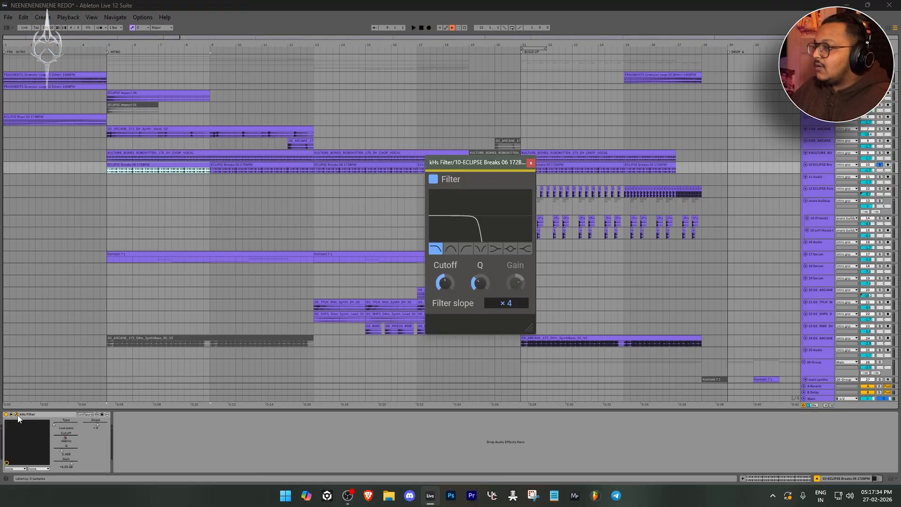
drag(470, 164, 406, 135)
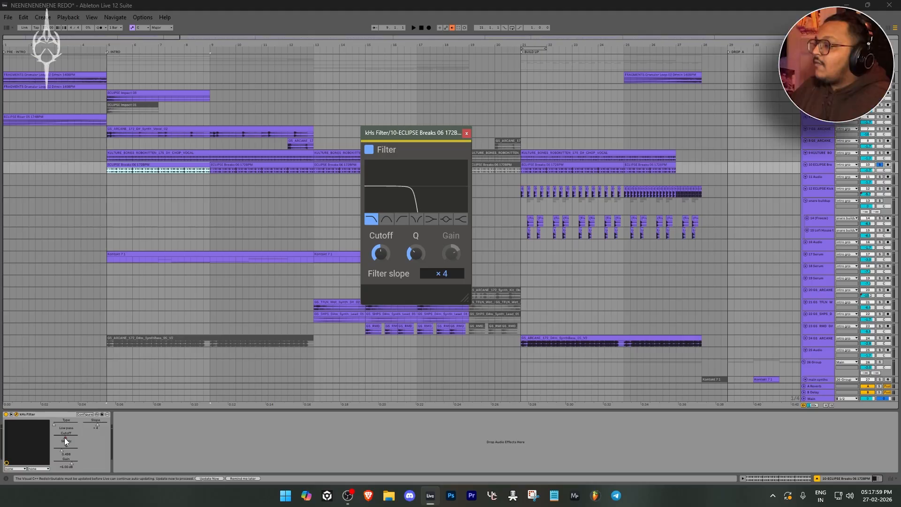
key(space)
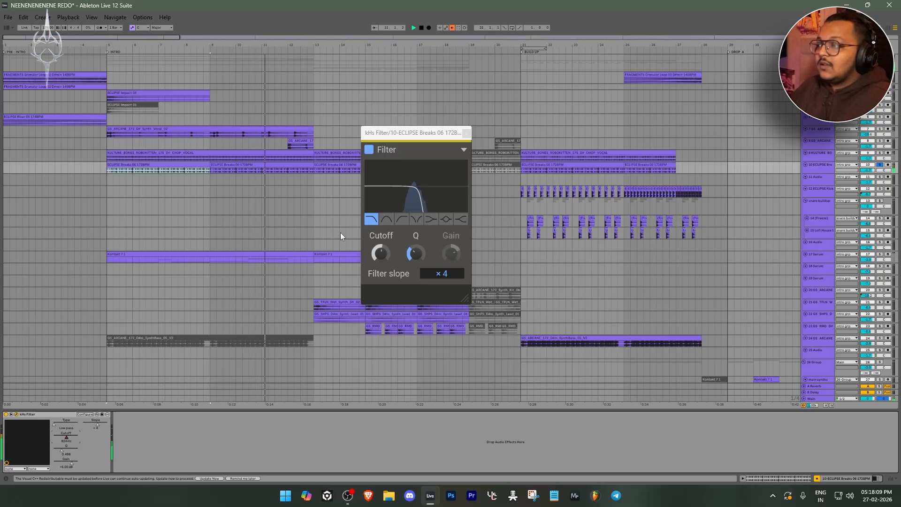
drag(410, 135, 514, 159)
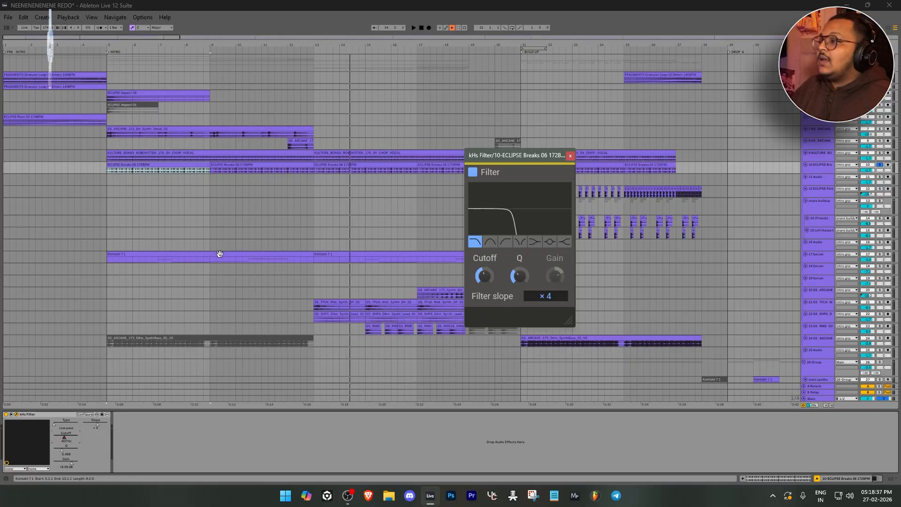
Play the soloed Kontakt clip at bar 5 on the 17-Serum track and view its BS Reese 05 patch in Serum
click(219, 254)
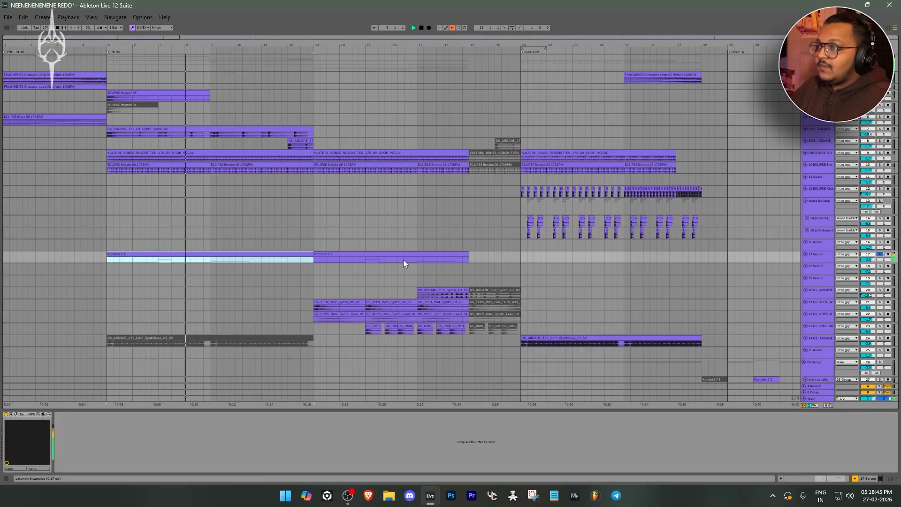
key(ctrl+alt+p)
drag(434, 70, 538, 68)
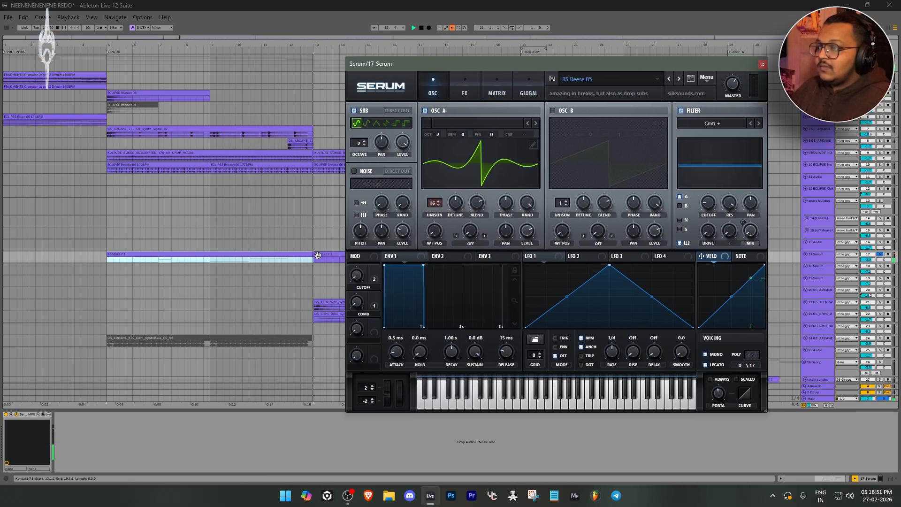
click(763, 64)
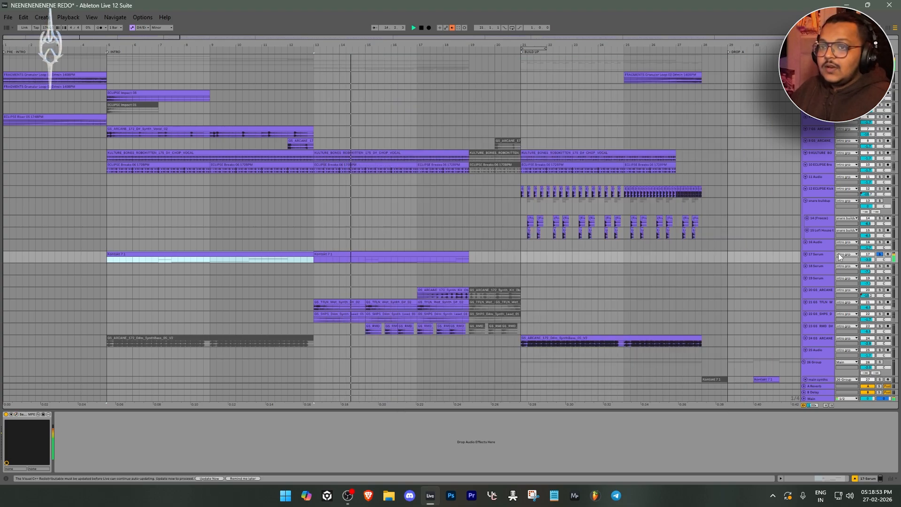
Inspect the effects chain of the 17-Serum patch on Serum's FX page
click(16, 414)
click(464, 92)
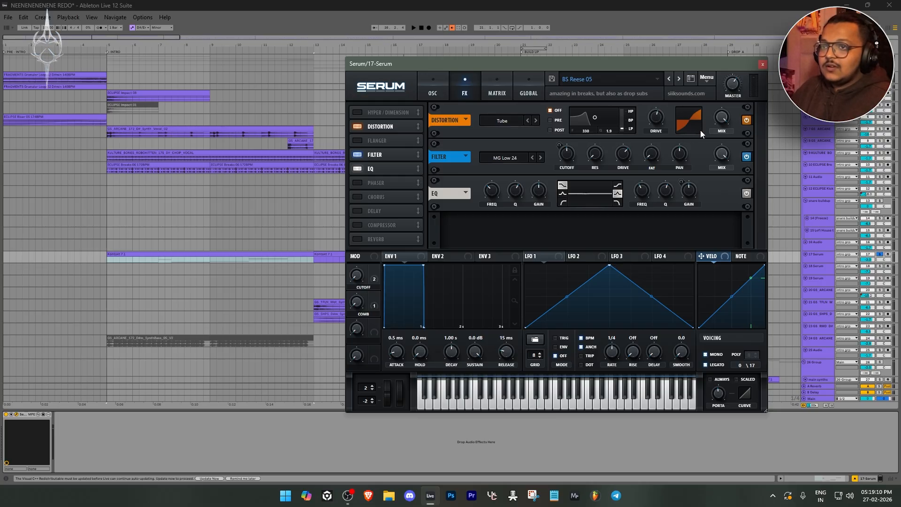
click(255, 240)
Find the ECLIPSE Sweep Down clip at the start of the intro among the FX tracks and select it
scroll(254, 241, down, 15)
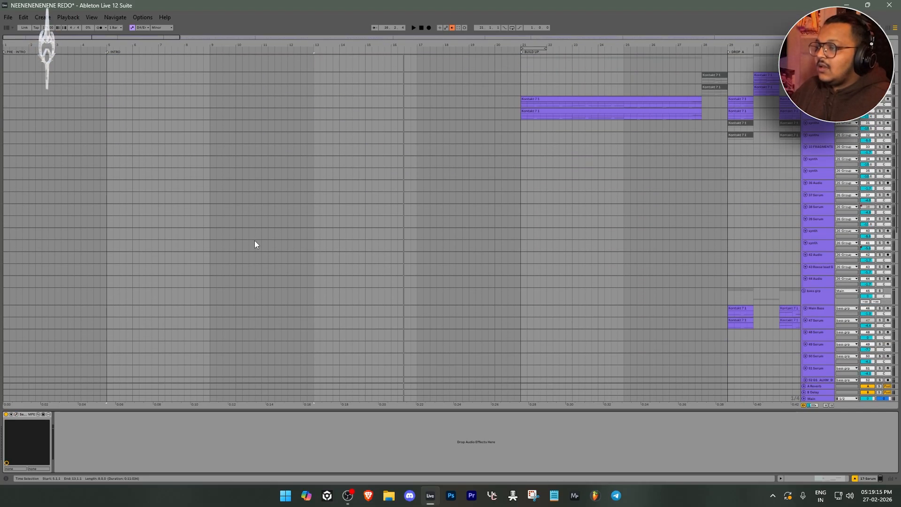
scroll(254, 240, down, 10)
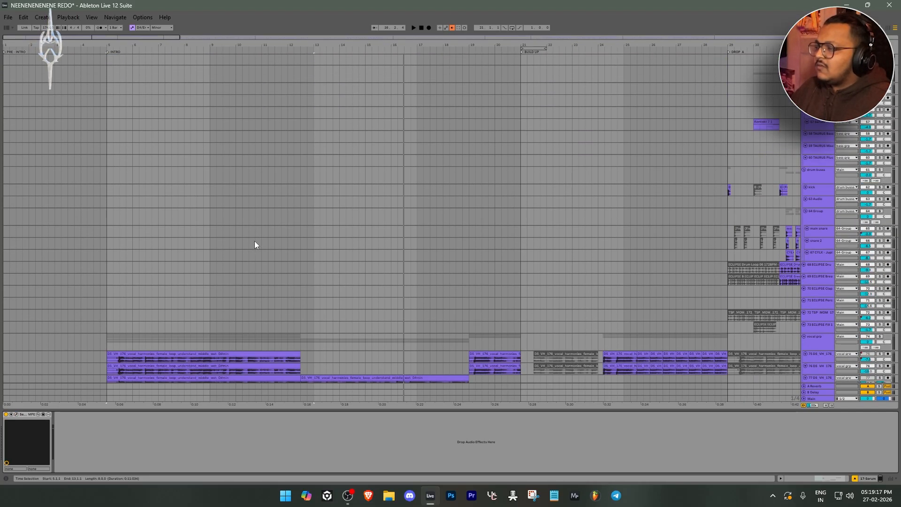
scroll(254, 241, down, 8)
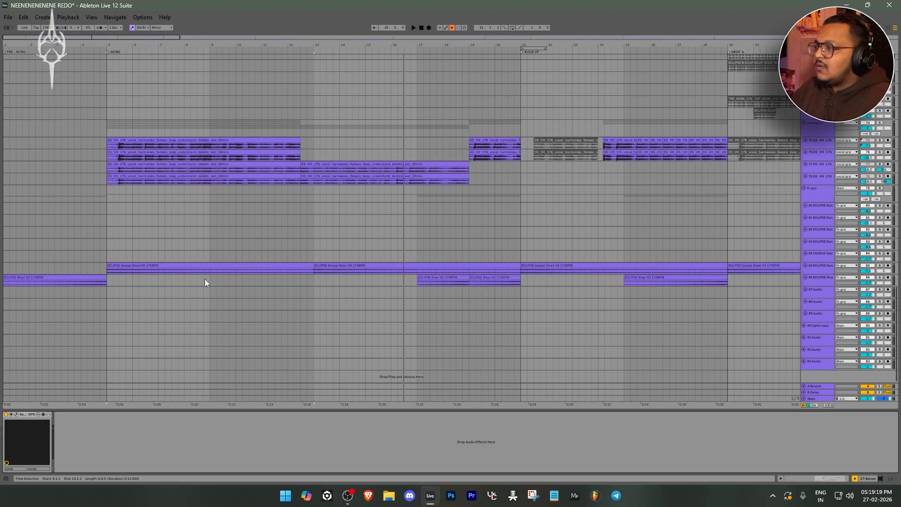
click(206, 264)
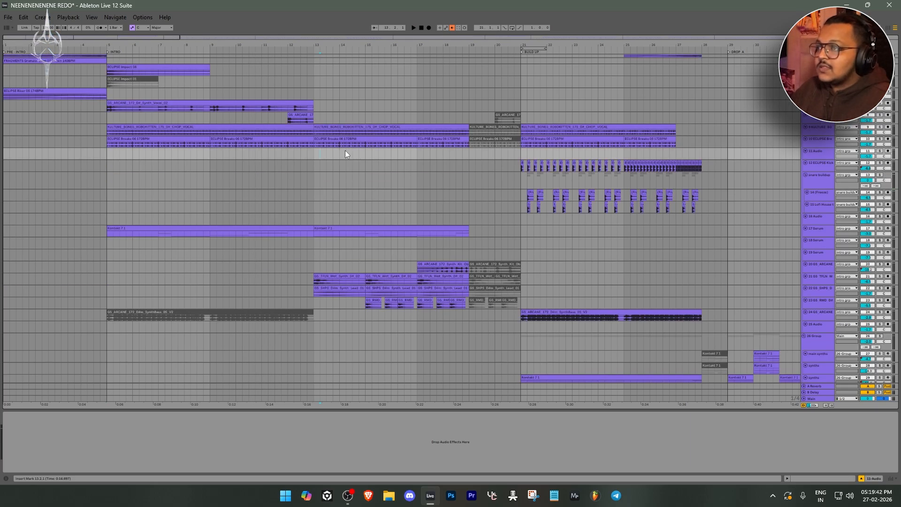
Go back to the intro synth tracks and audition the soloed GS_ARCANE synth clip at bar 17
scroll(386, 165, down, 1)
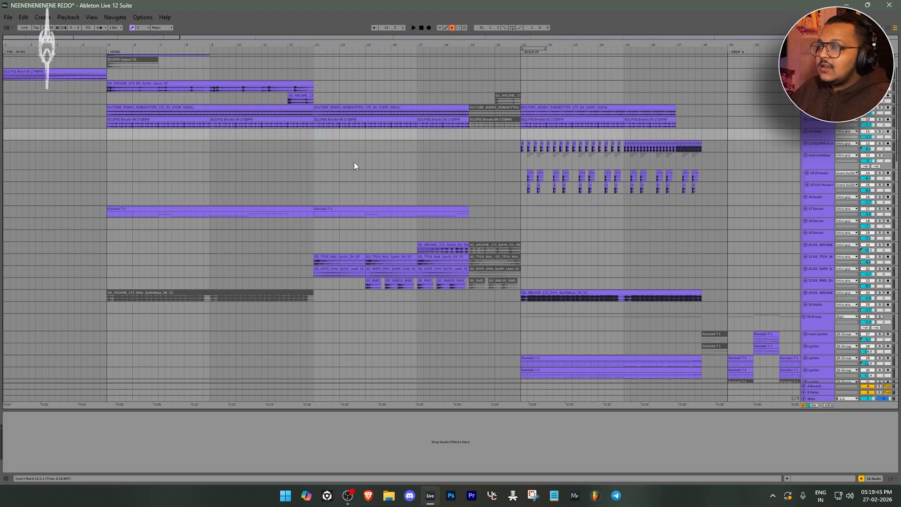
scroll(342, 188, down, 2)
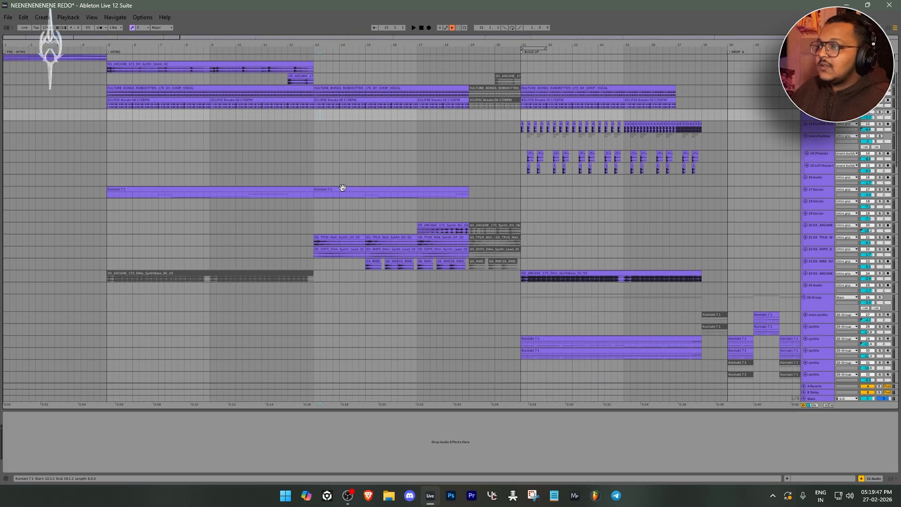
click(344, 211)
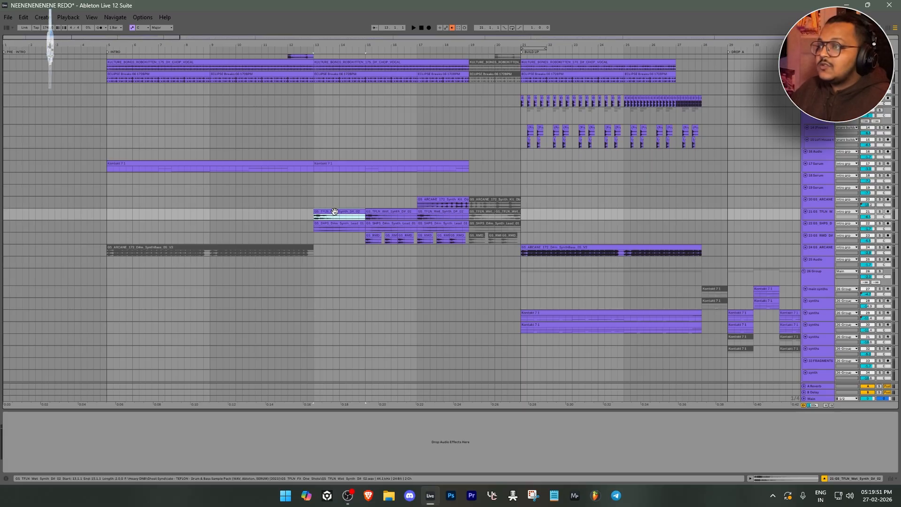
click(441, 199)
scroll(441, 199, up, 3)
scroll(440, 199, down, 3)
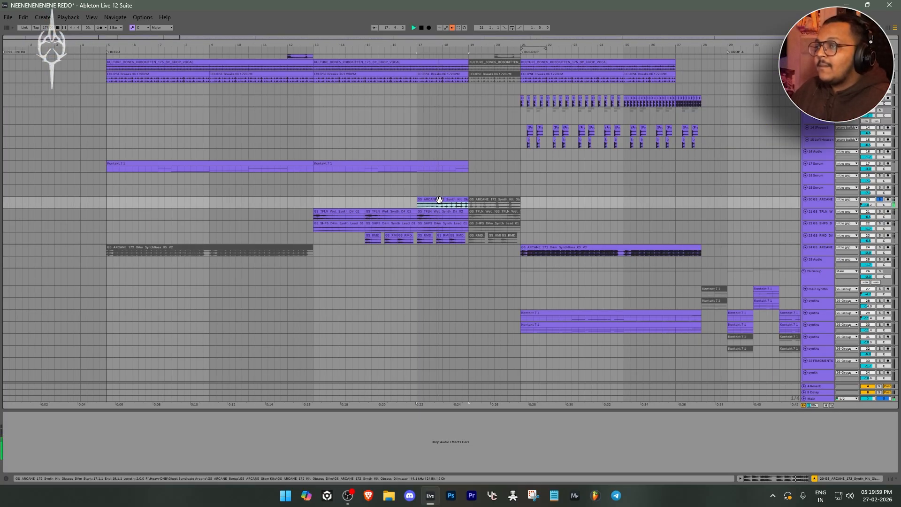
Audition the GS_TFLN Wet Synth clip at bar 13 with its track soloed
click(327, 213)
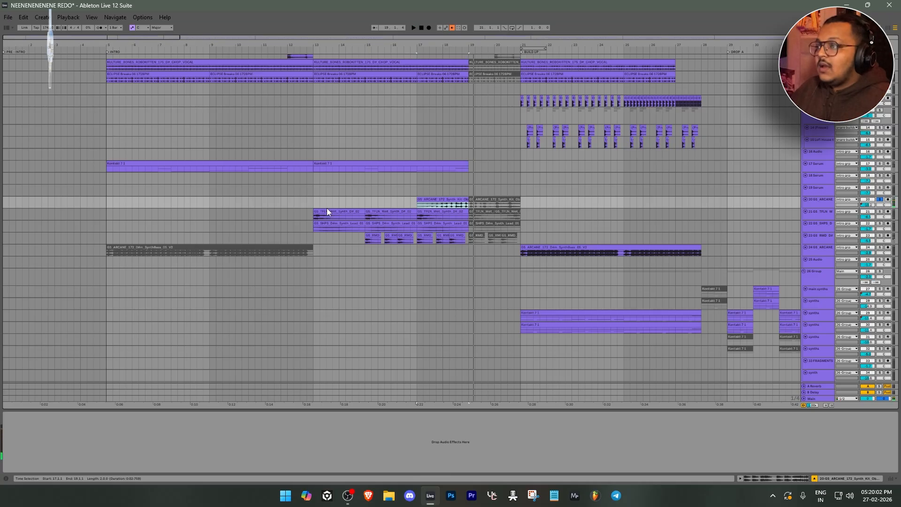
scroll(328, 213, up, 3)
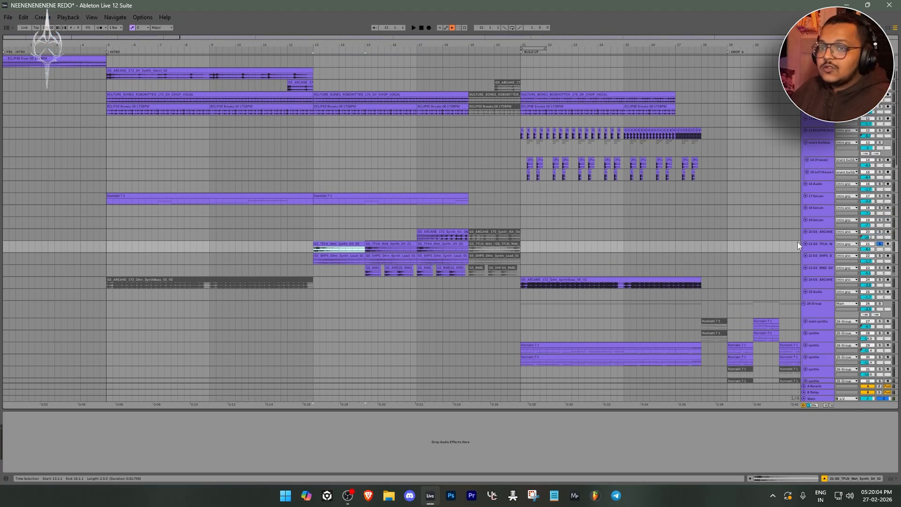
key(space)
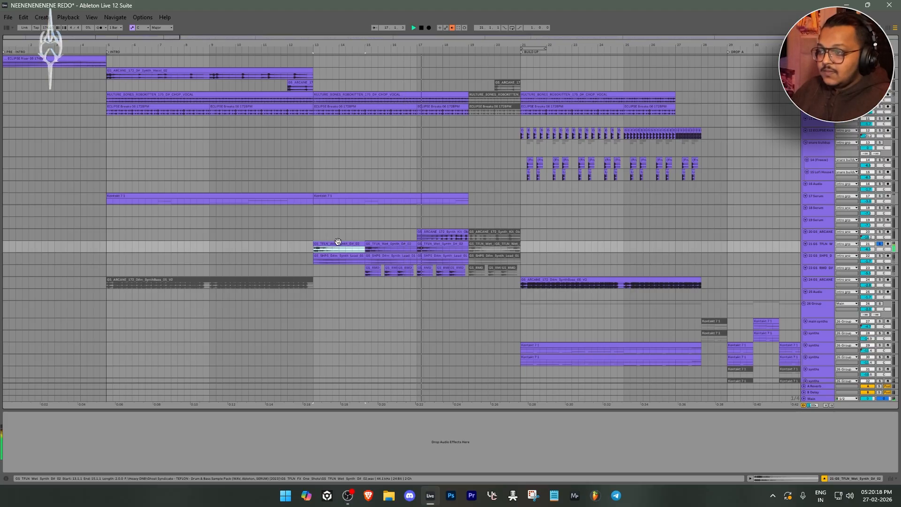
Audition the GS_SHPS synth lead clip at bar 13 and the GS_RMD synth chord clip at bar 15
click(332, 256)
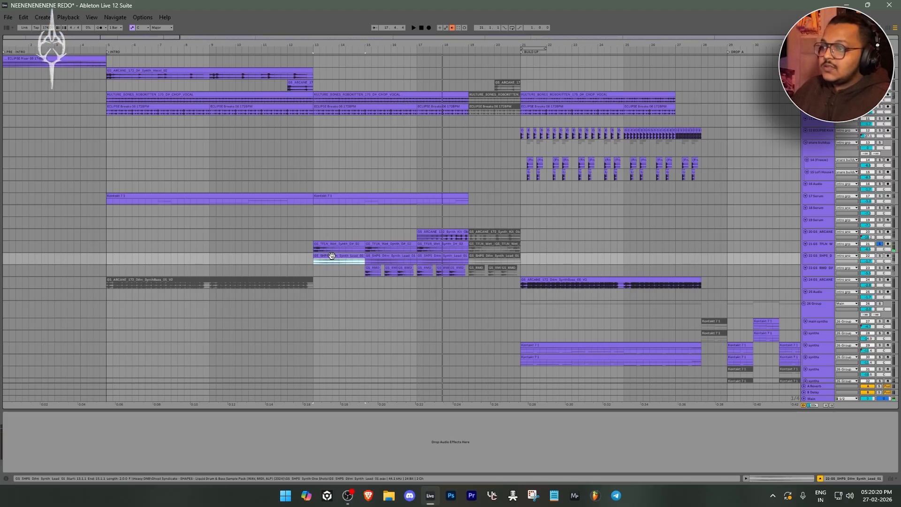
key(space)
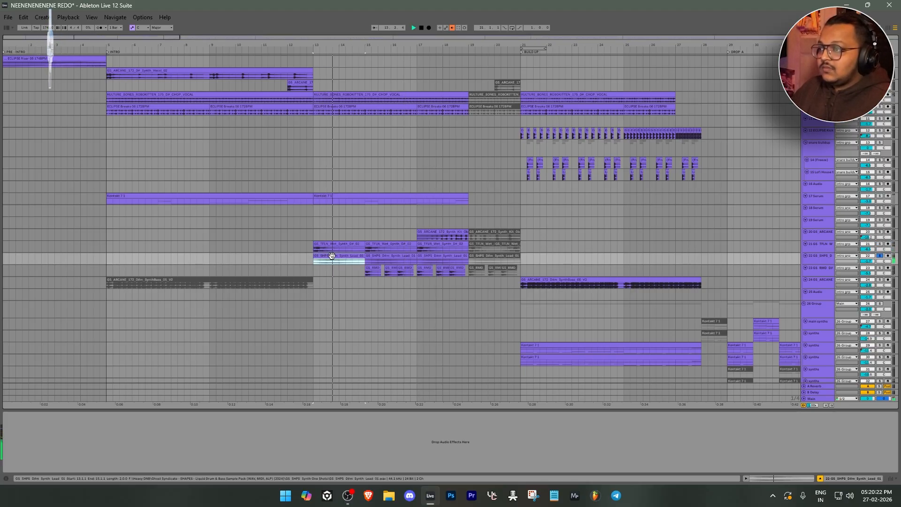
click(376, 267)
key(space)
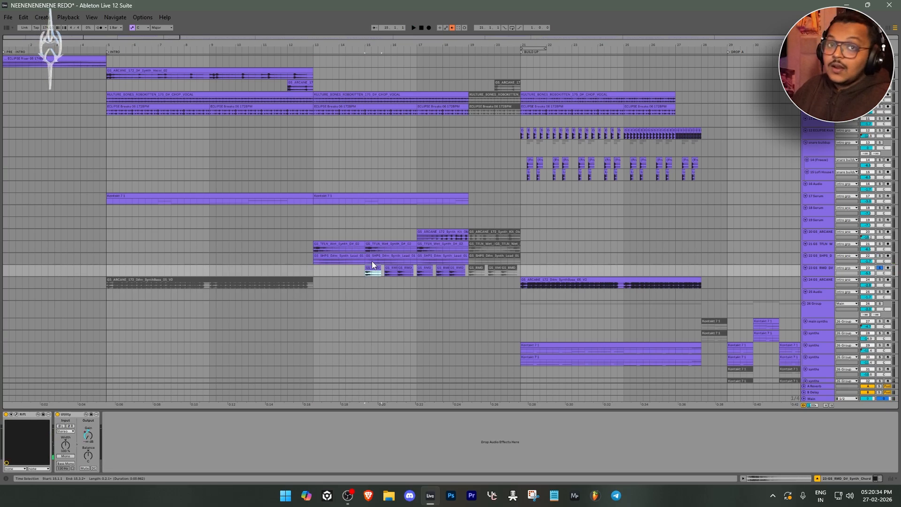
Open Rift on the GS_RMD synth chord track and examine its Cosmic Drops preset, preset packs and distortion controls
click(17, 415)
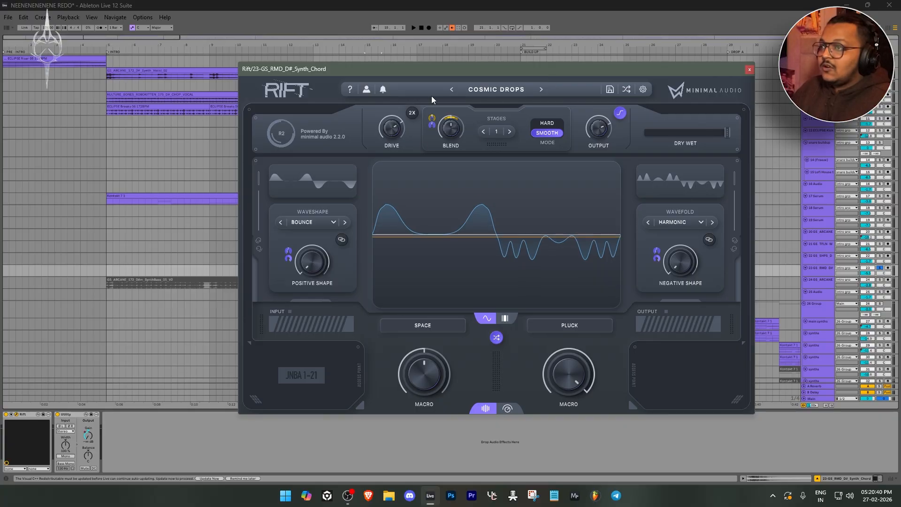
click(500, 92)
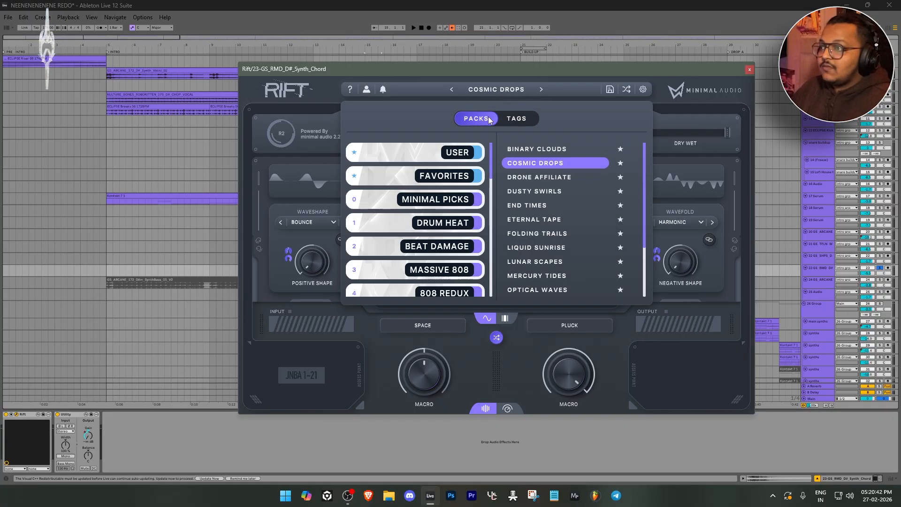
click(686, 114)
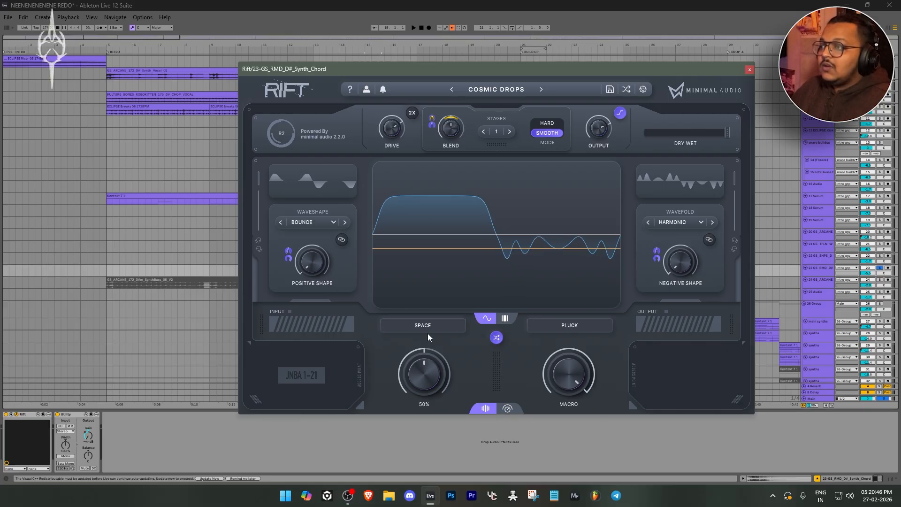
mouse_move(604, 149)
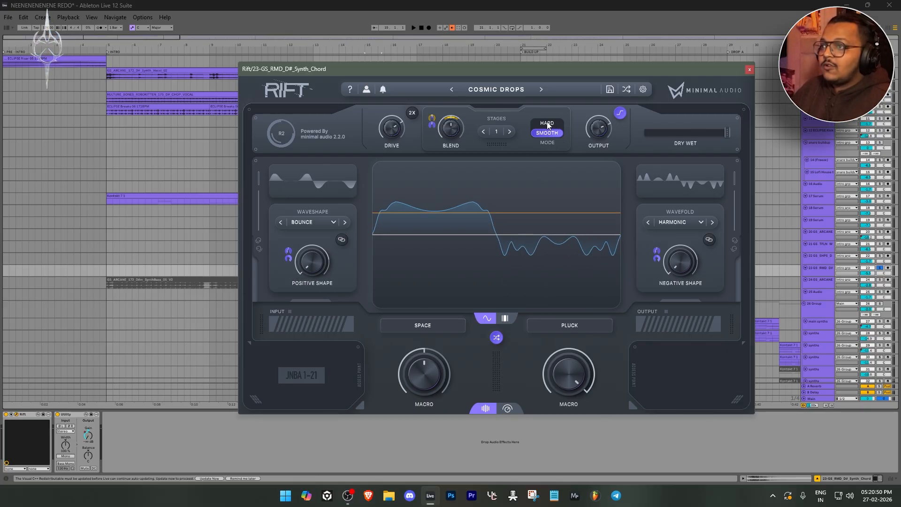
mouse_move(466, 129)
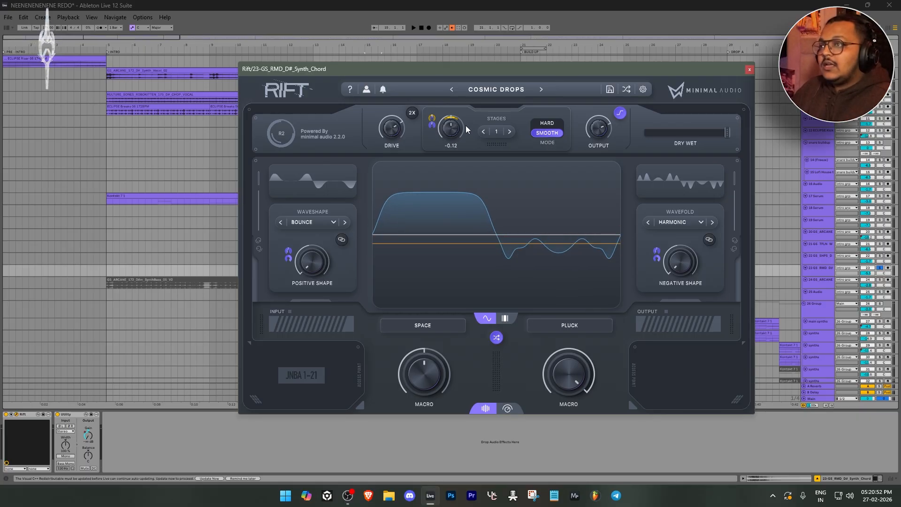
mouse_move(377, 122)
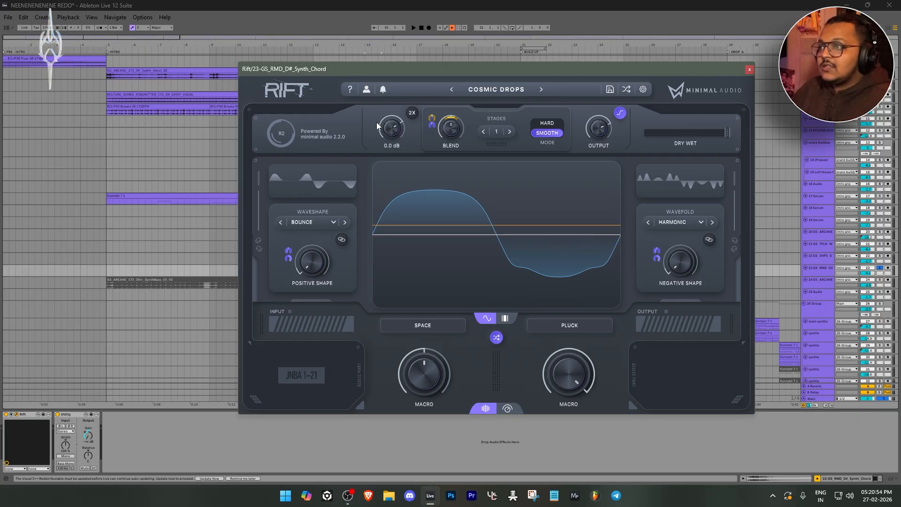
mouse_move(613, 125)
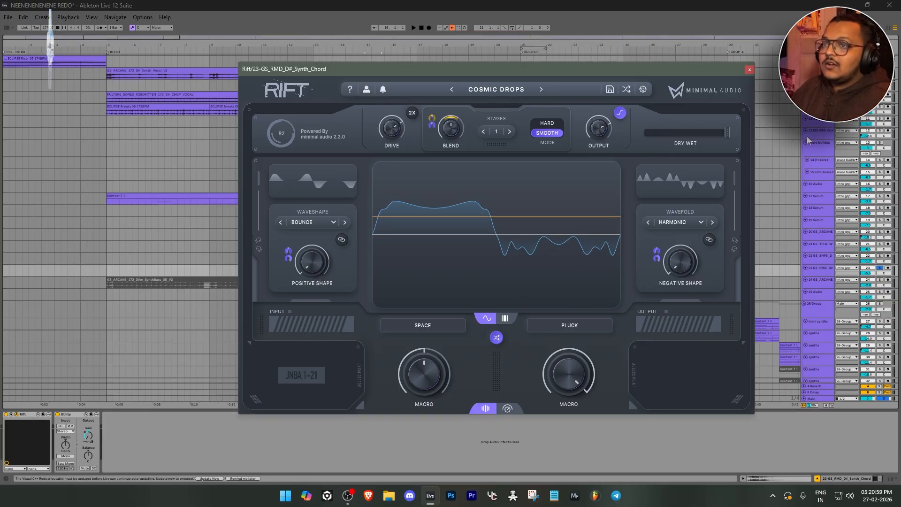
click(750, 70)
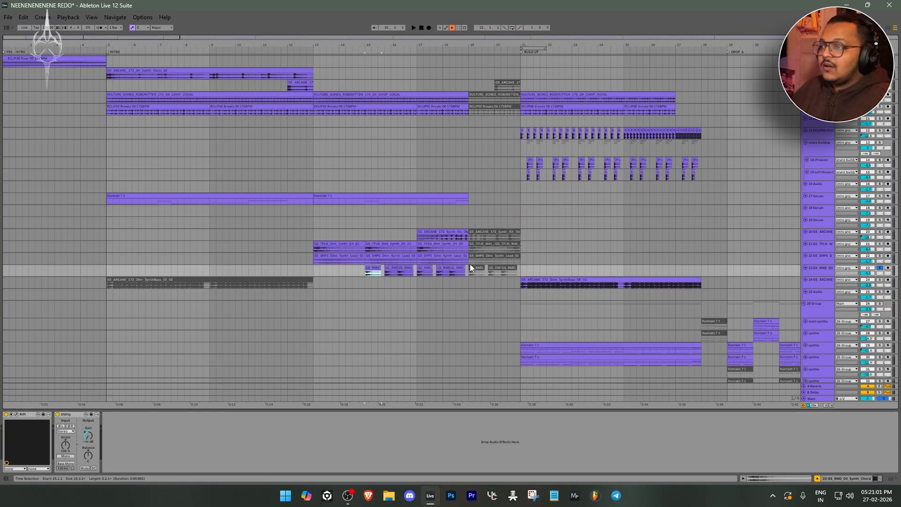
Play the GS_RMD synth chord clips from bar 15 to compare the sound with and without Rift
click(24, 414)
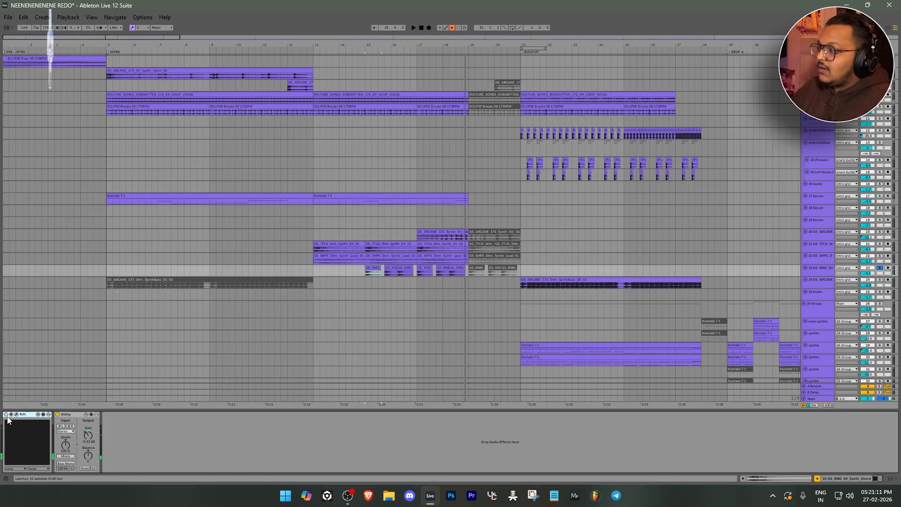
click(375, 268)
key(space)
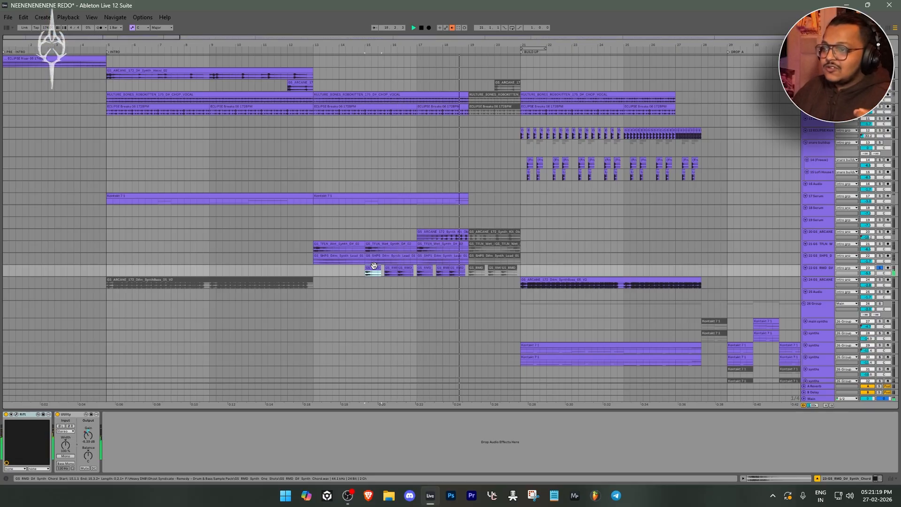
key(space)
Survey the whole arrangement from the intro to the outro, including the synth, bass, drum, vocal and FX tracks
scroll(380, 259, down, 3)
scroll(379, 259, up, 1)
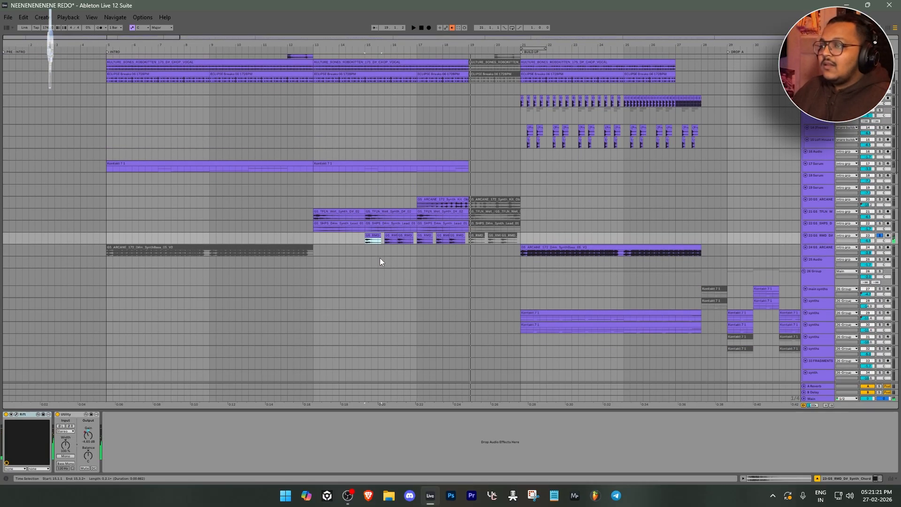
scroll(380, 259, down, 5)
scroll(101, 254, down, 10)
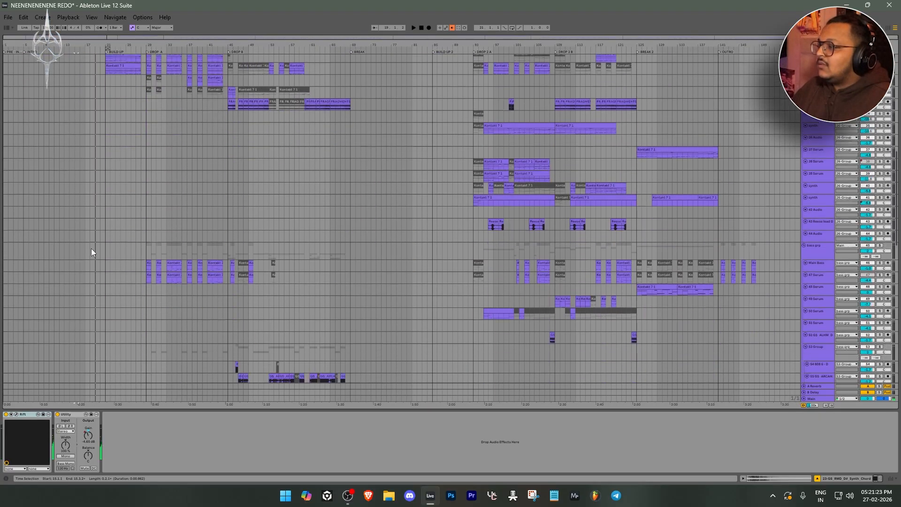
scroll(91, 248, down, 5)
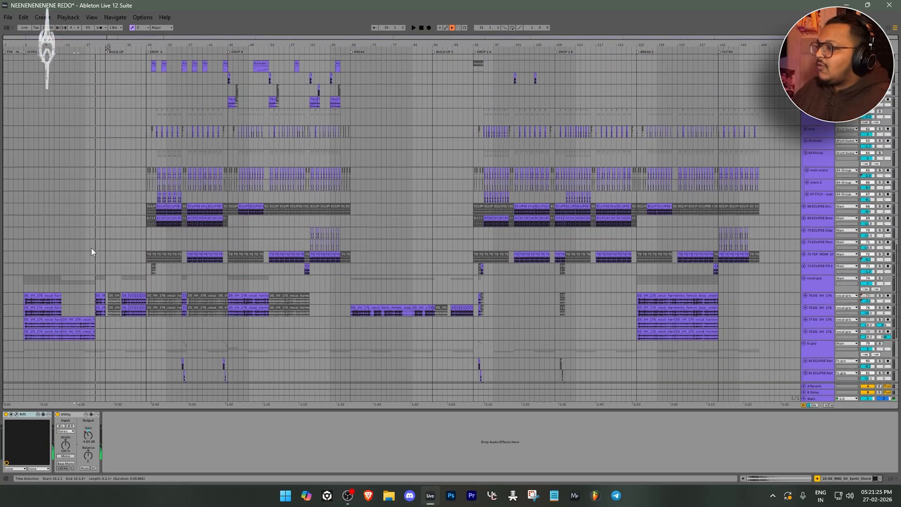
scroll(91, 252, up, 10)
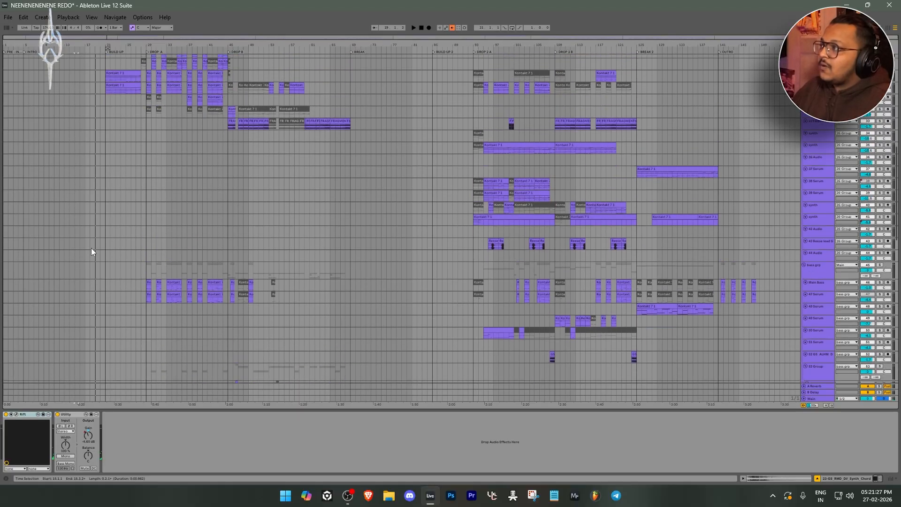
scroll(79, 213, up, 7)
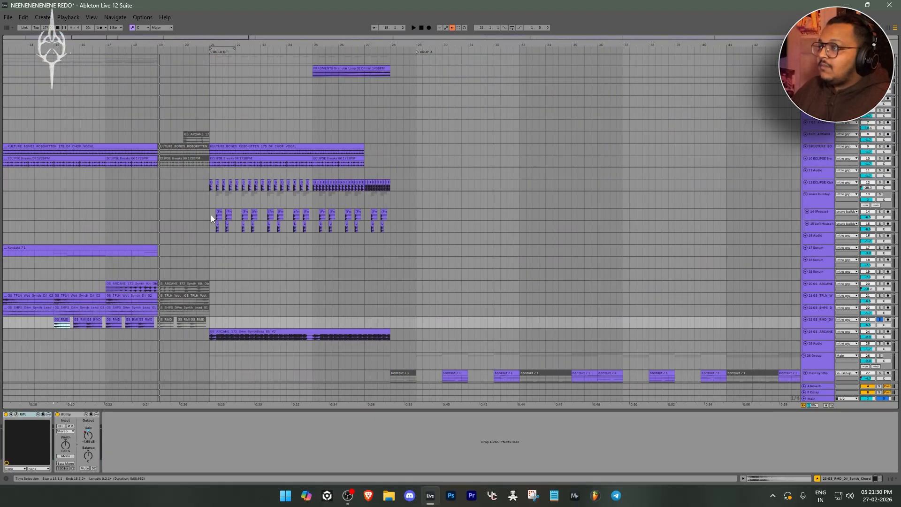
Select the first ECLIPSE Kick 20 clip at bar 21 and examine the kick and snare placement in the build-up
scroll(211, 218, up, 1)
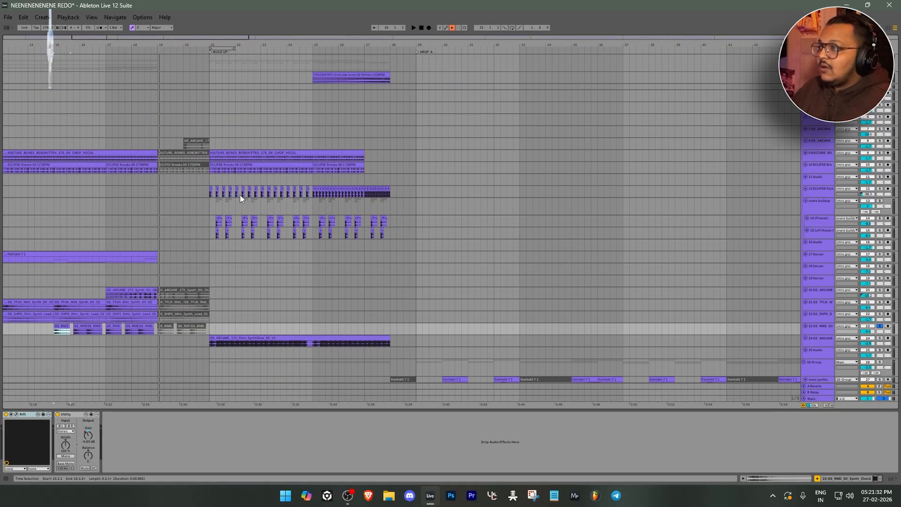
scroll(382, 197, down, 3)
scroll(272, 188, up, 2)
scroll(208, 190, up, 2)
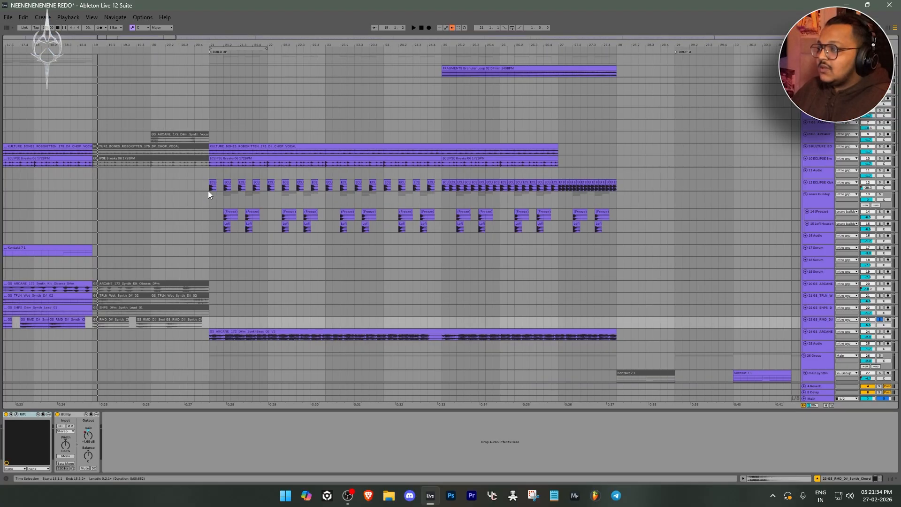
click(214, 184)
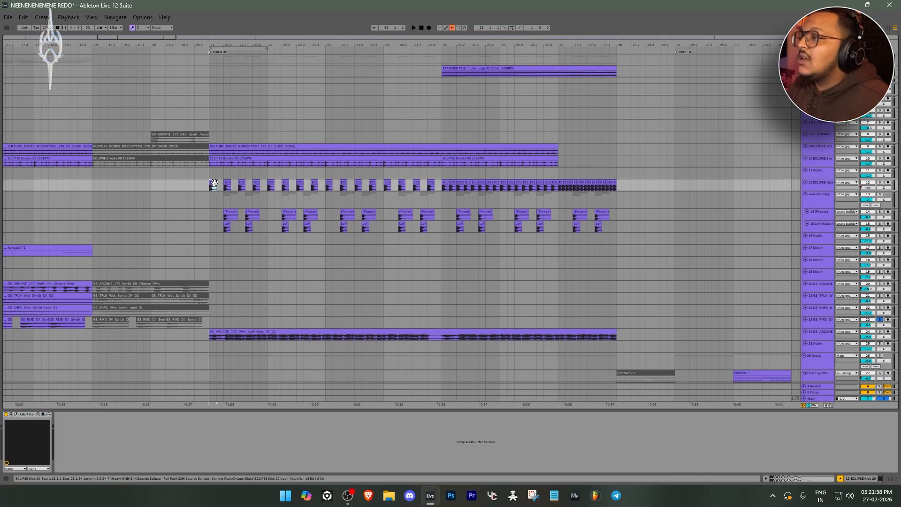
scroll(214, 184, up, 4)
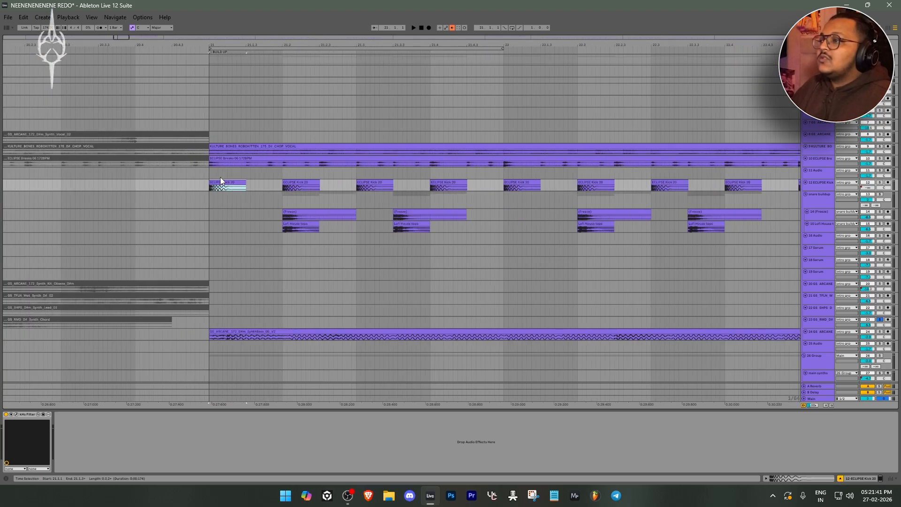
scroll(223, 181, down, 4)
scroll(332, 195, down, 1)
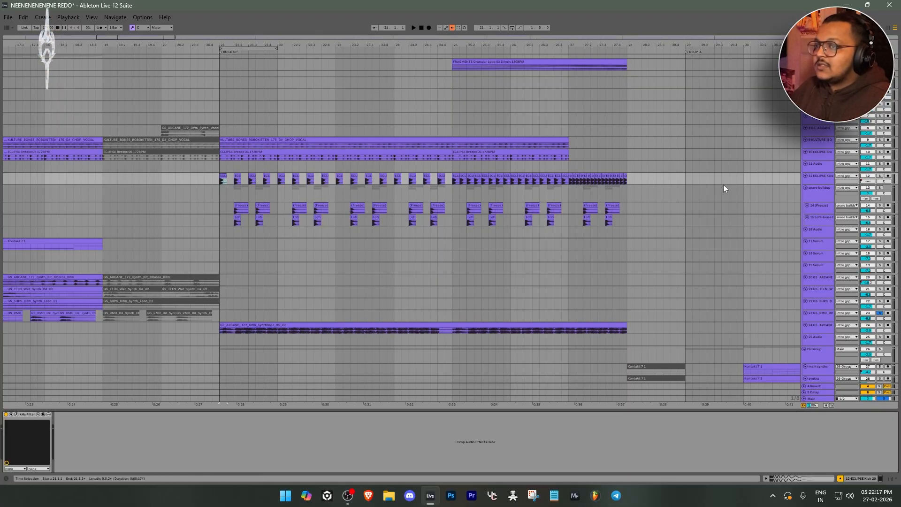
Examine the kick clips on the ECLIPSE Kick track from bar 25 up to the gap before Drop A
scroll(413, 181, up, 3)
drag(519, 179, 152, 168)
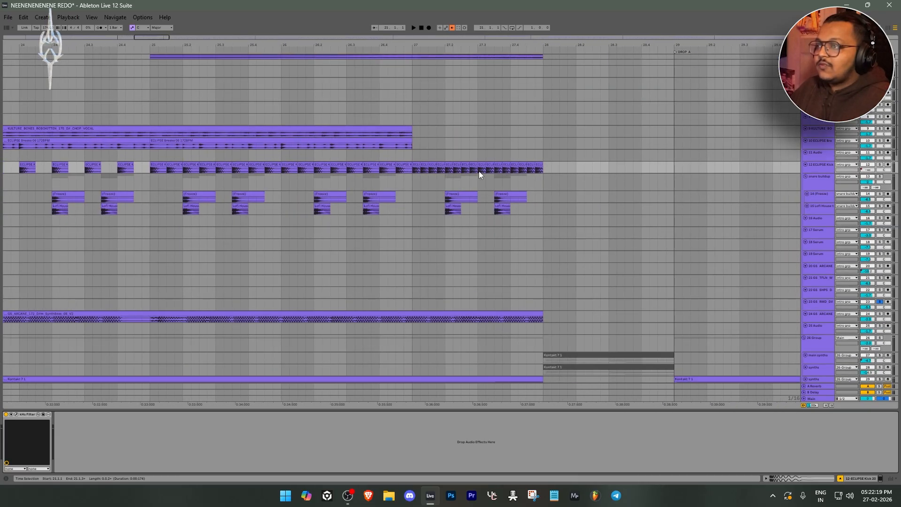
scroll(446, 162, down, 5)
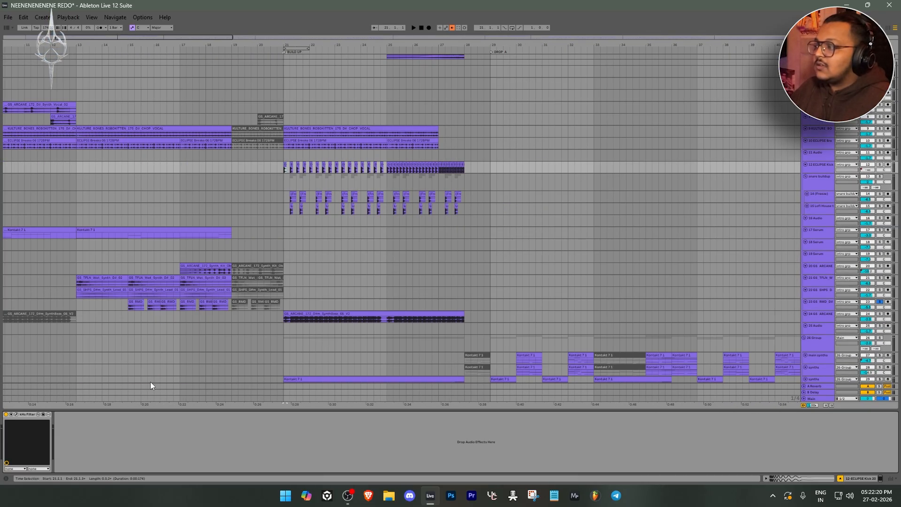
Open kHs Filter on the ECLIPSE Kick track and play the soloed build-up kicks to watch the high-pass filter's cutoff automation
click(16, 415)
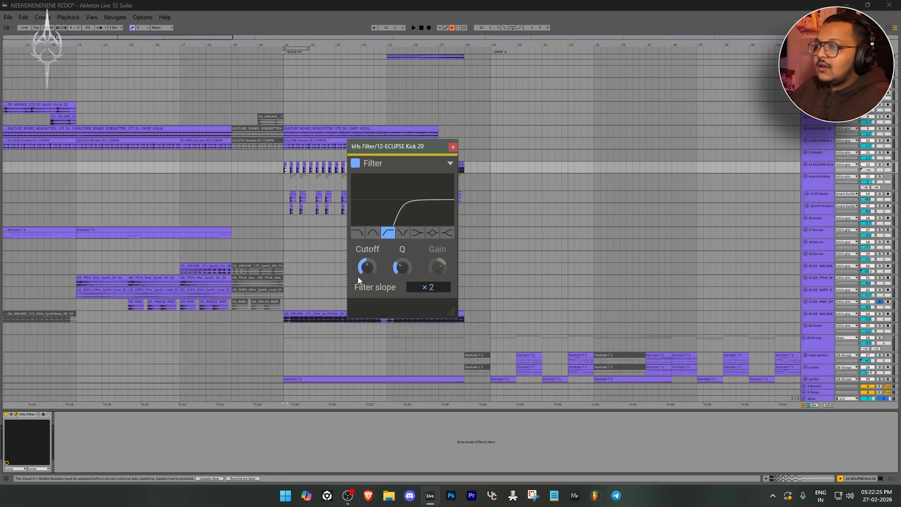
key(space)
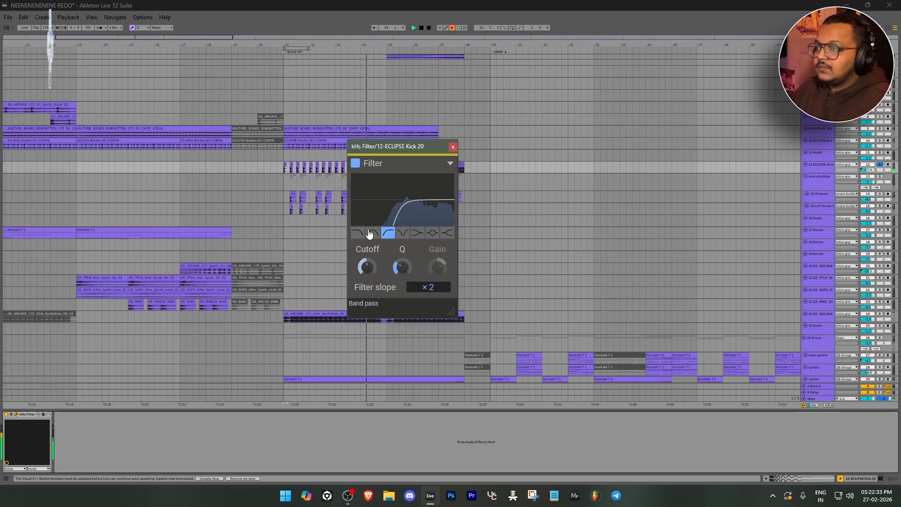
drag(404, 147, 530, 159)
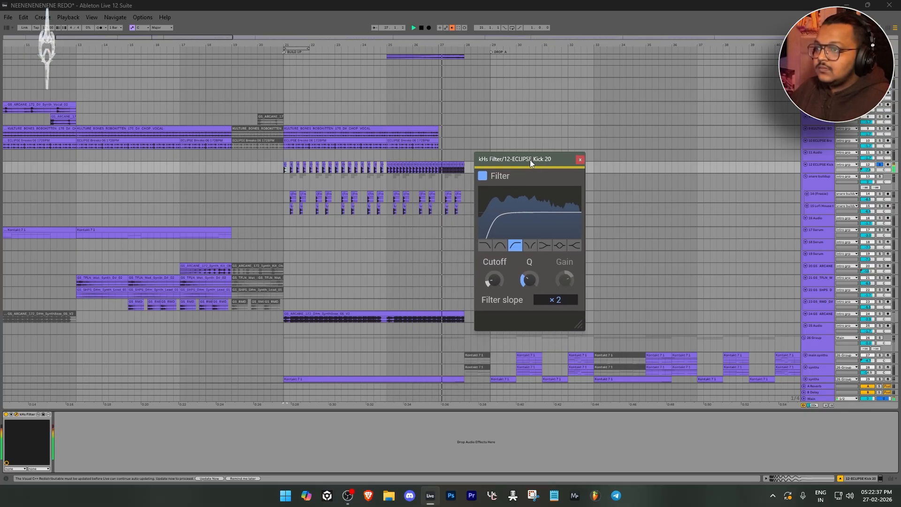
key(space)
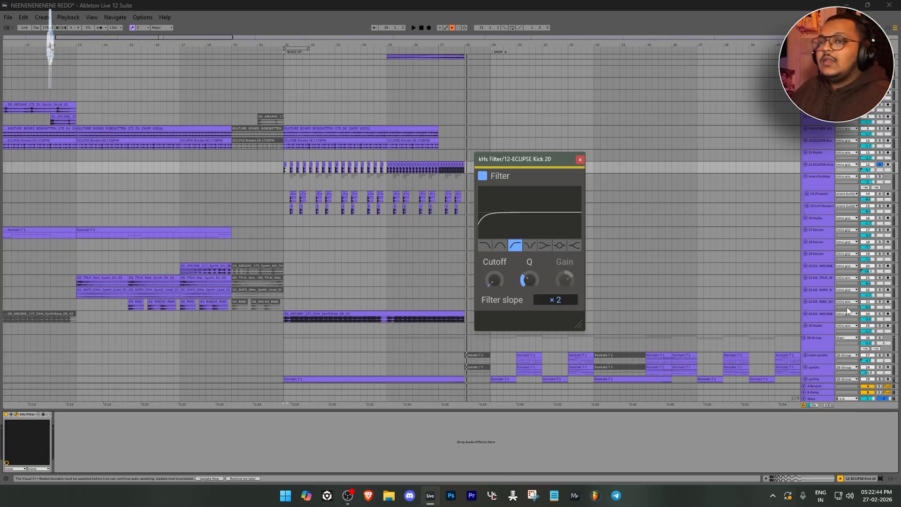
Solo the snare buildup group and open its kHs Filter to inspect the low-pass settings
click(826, 186)
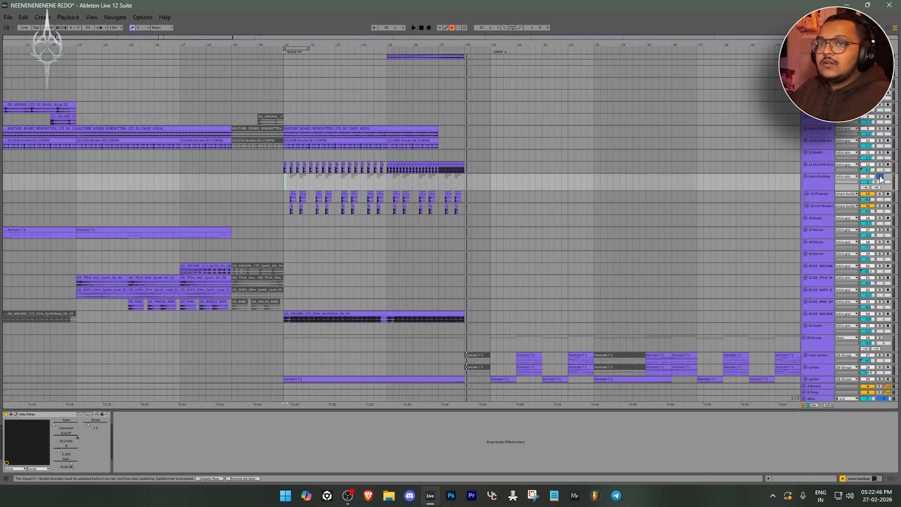
click(16, 415)
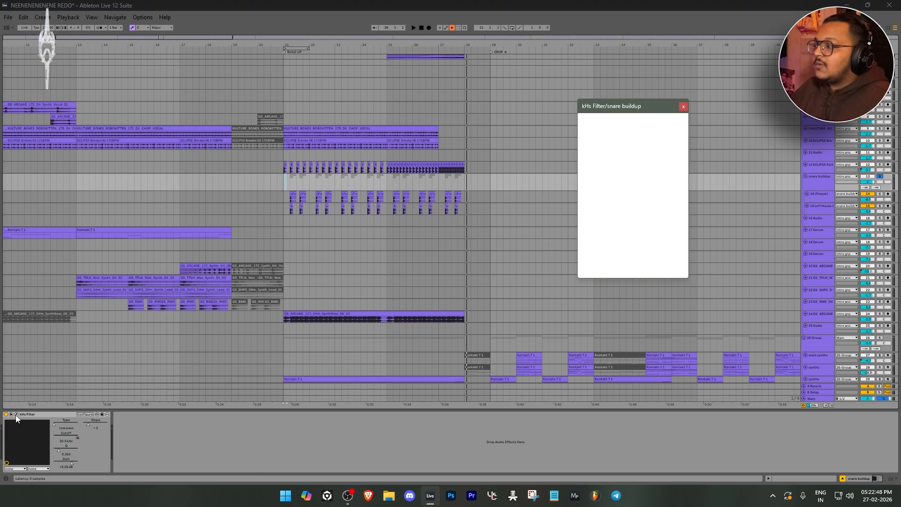
click(17, 415)
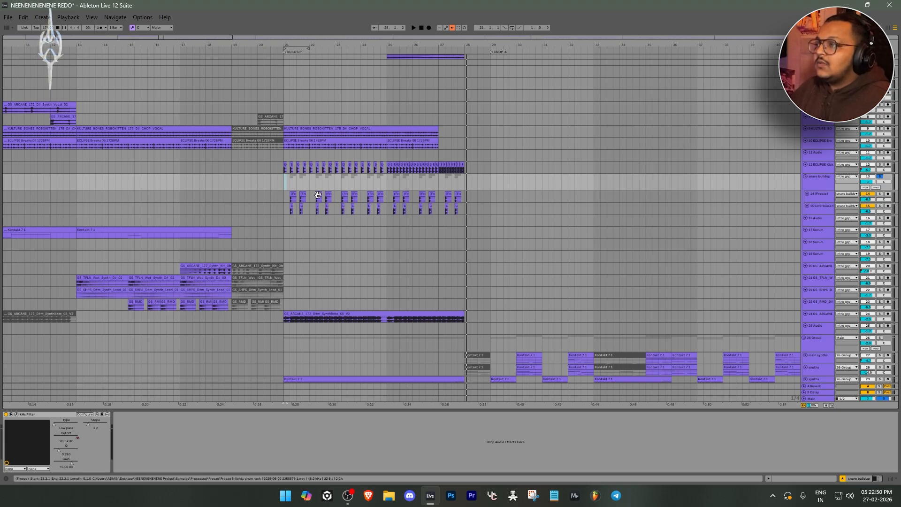
click(16, 414)
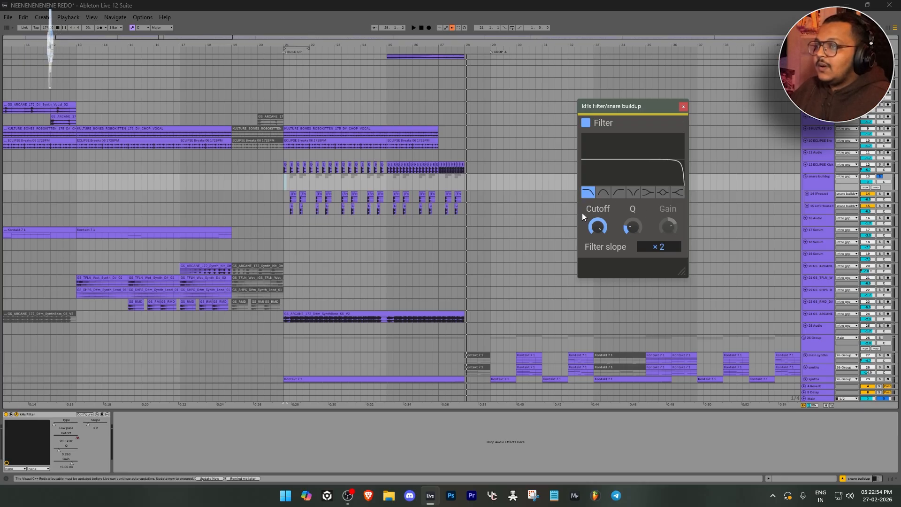
Play the soloed snare buildup group from bar 21 while watching the low-pass cutoff automation in kHs Filter
ctrl+scroll(286, 188, up, 3)
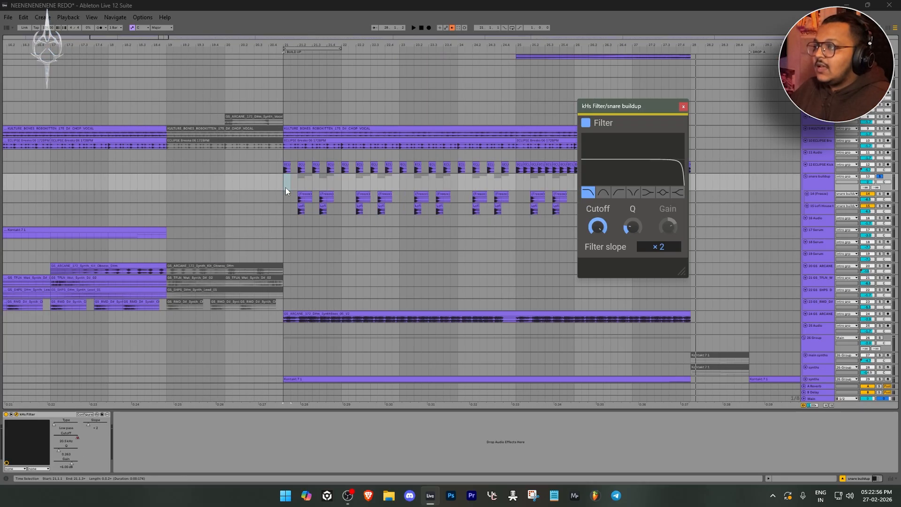
click(283, 185)
ctrl+scroll(728, 328, down, 4)
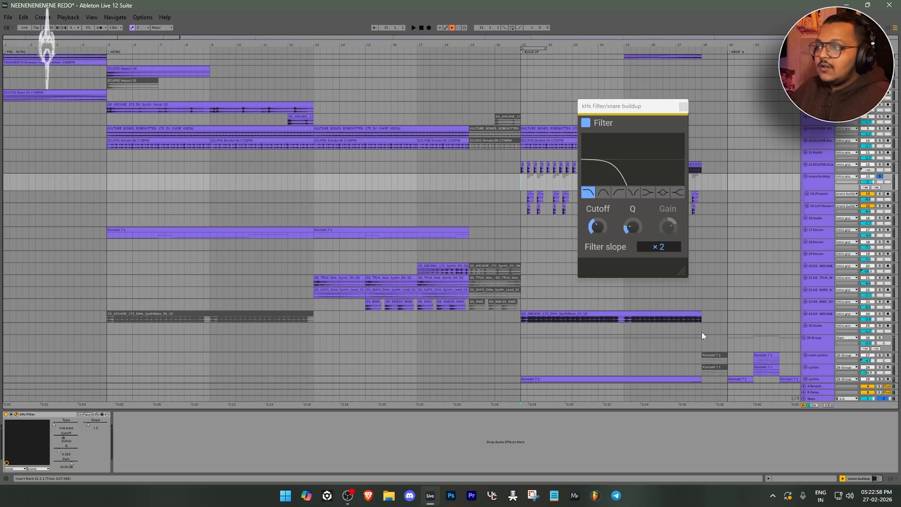
ctrl+scroll(540, 198, up, 3)
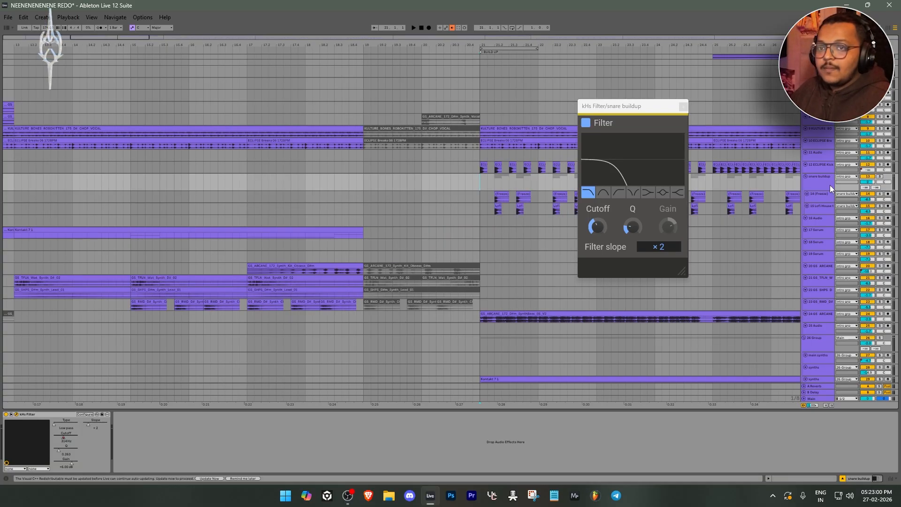
key(space)
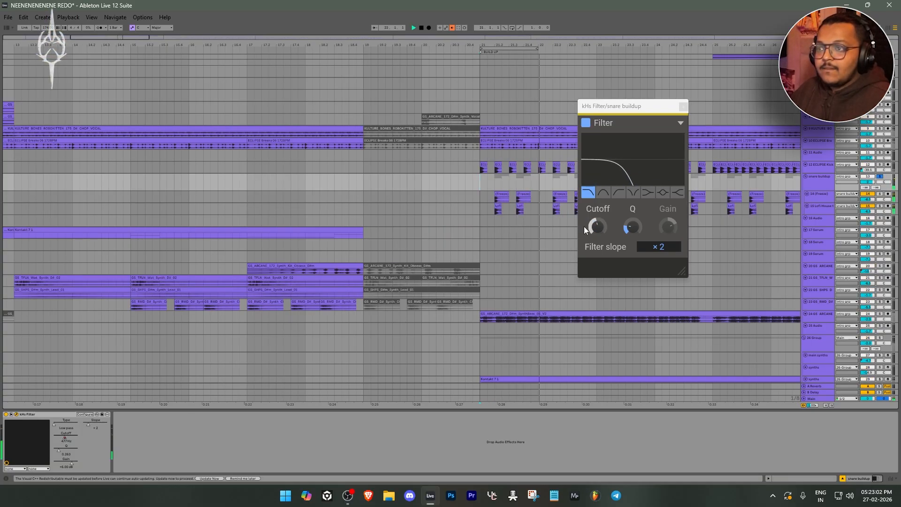
ctrl+scroll(525, 227, down, 6)
ctrl+scroll(221, 225, up, 3)
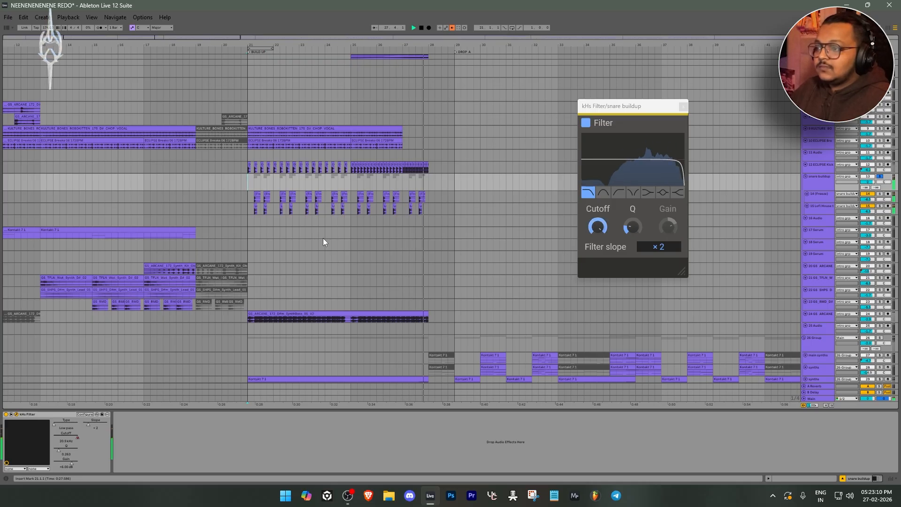
Select the GS_ARCANE SynthBass clip at bar 21, solo its track, and look over its kHs Filter and Infiltrator devices
scroll(322, 238, down, 2)
scroll(323, 239, down, 4)
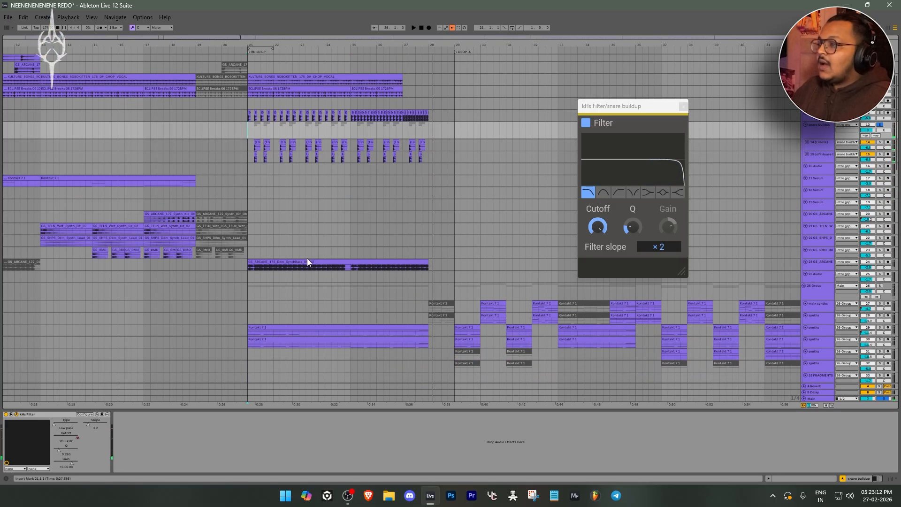
click(298, 244)
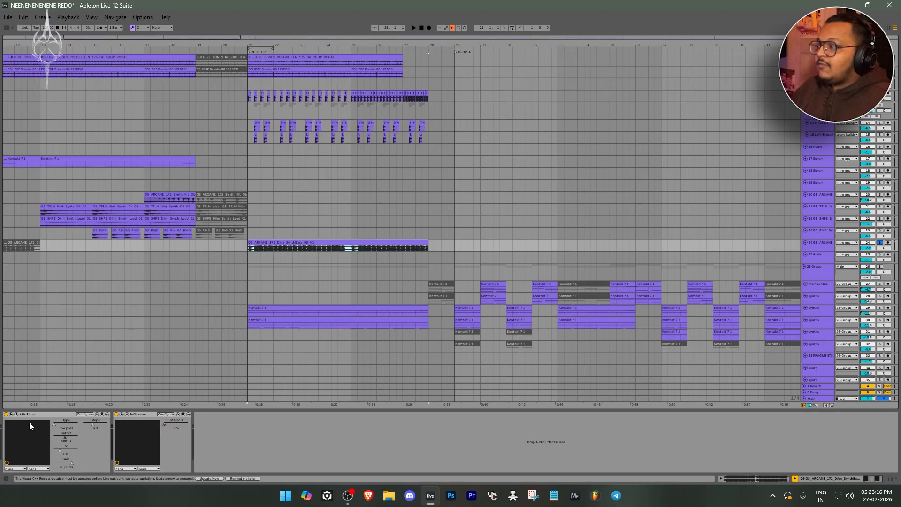
click(52, 415)
click(145, 417)
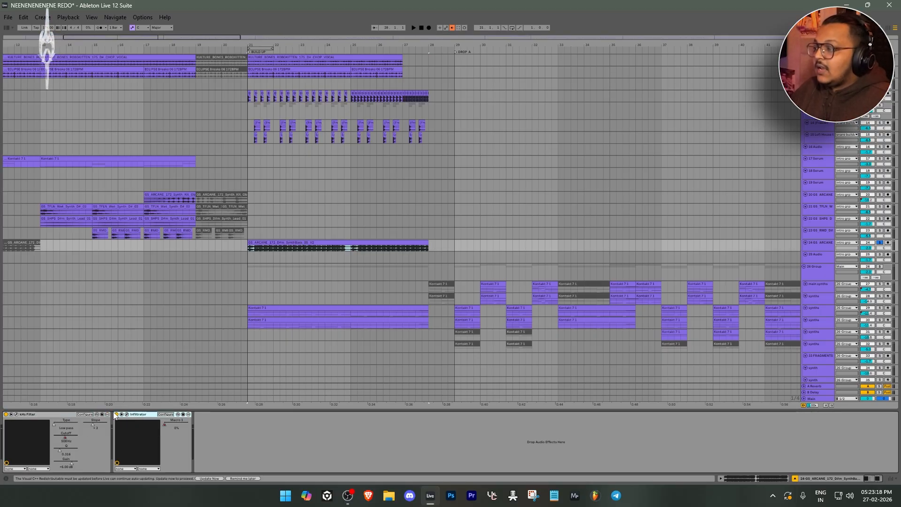
click(29, 423)
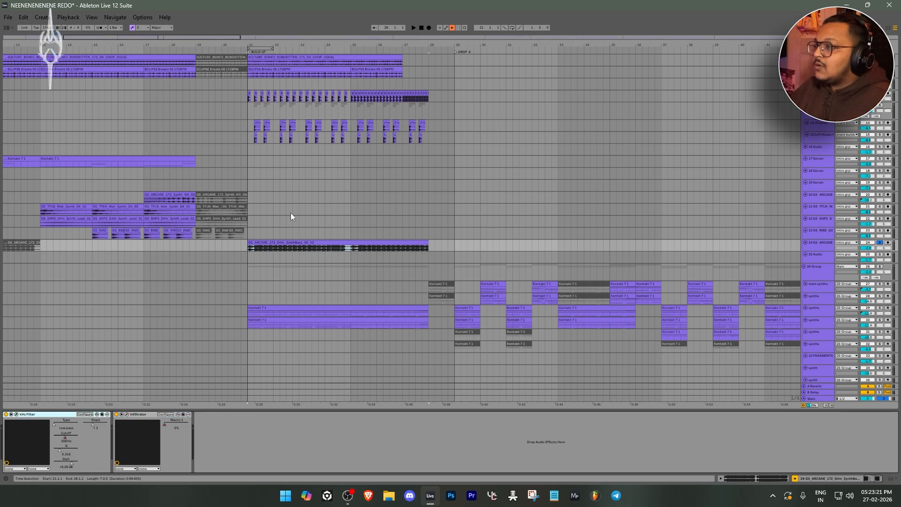
Open Infiltrator on the synth bass track to examine its Bassic Enhancer 2 preset, keeping the tracks above its window visible
click(128, 415)
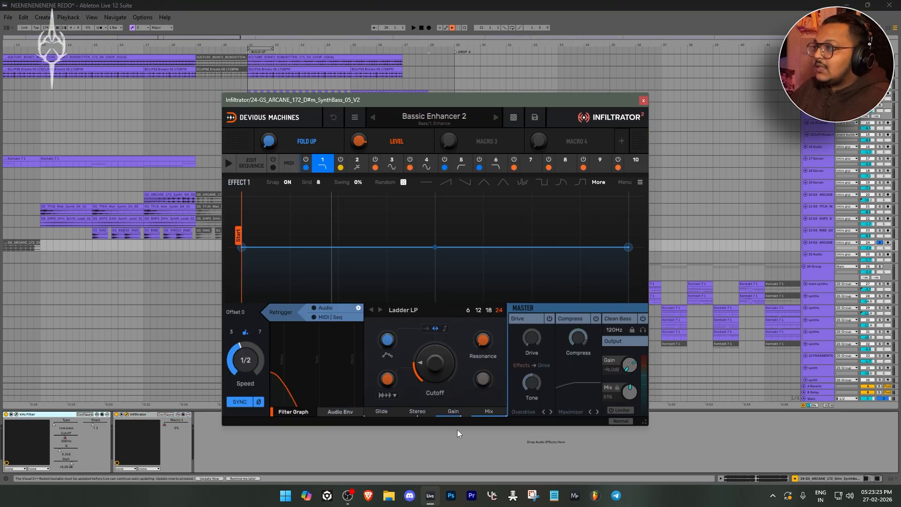
drag(461, 100, 550, 277)
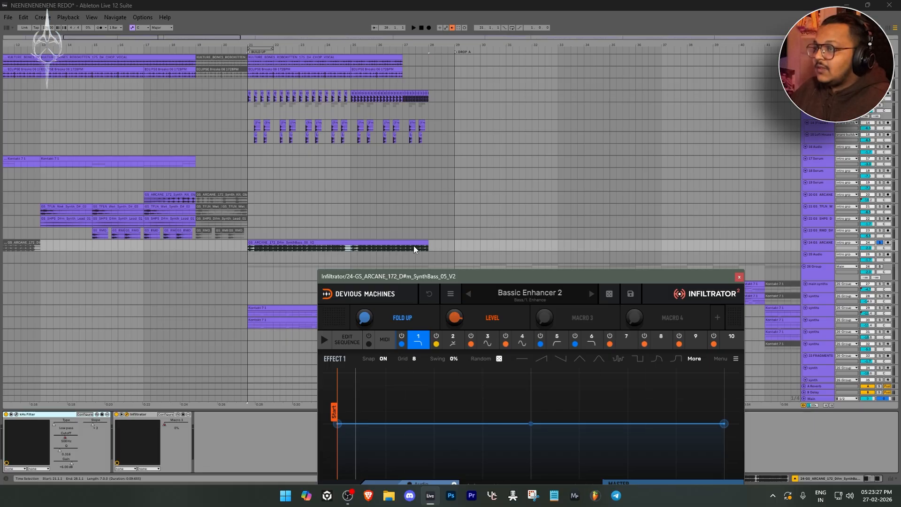
drag(484, 277, 449, 202)
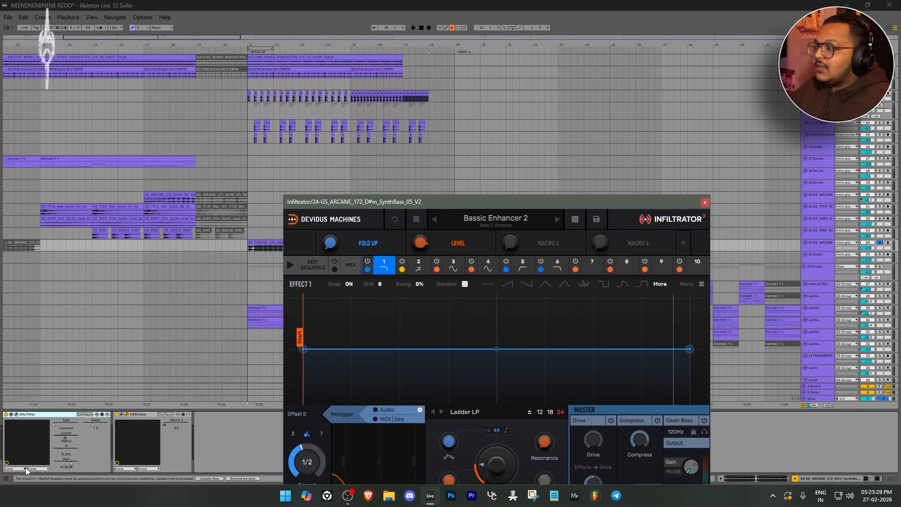
Open the synth bass track's kHs Filter alongside Infiltrator, inspect its low-pass settings, and select the build-up bass clip
click(16, 414)
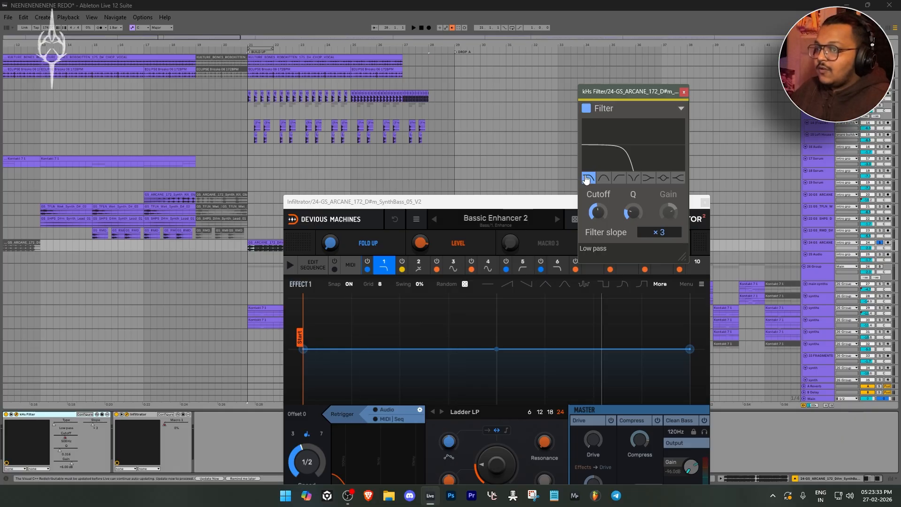
drag(382, 204, 457, 251)
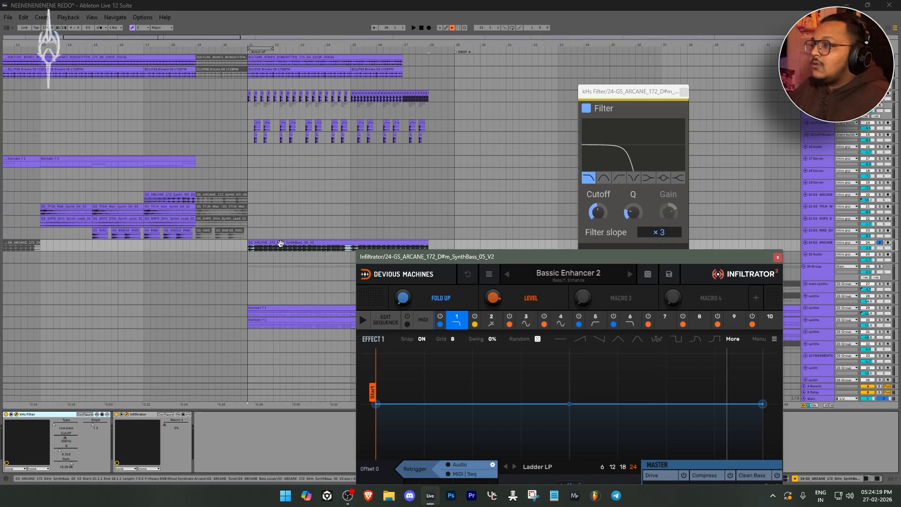
click(281, 244)
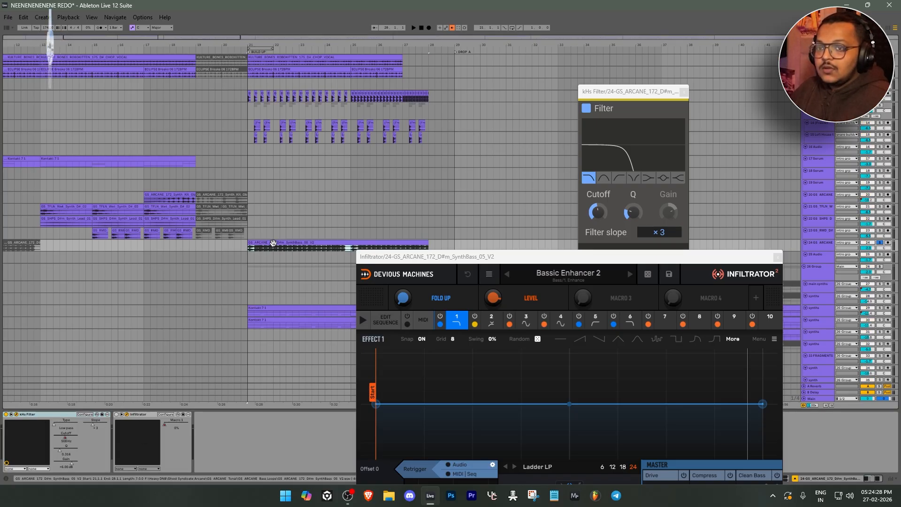
Play the soloed synth bass from bar 21 with its filter sweep, toggling Infiltrator to compare the sound with and without it
key(space)
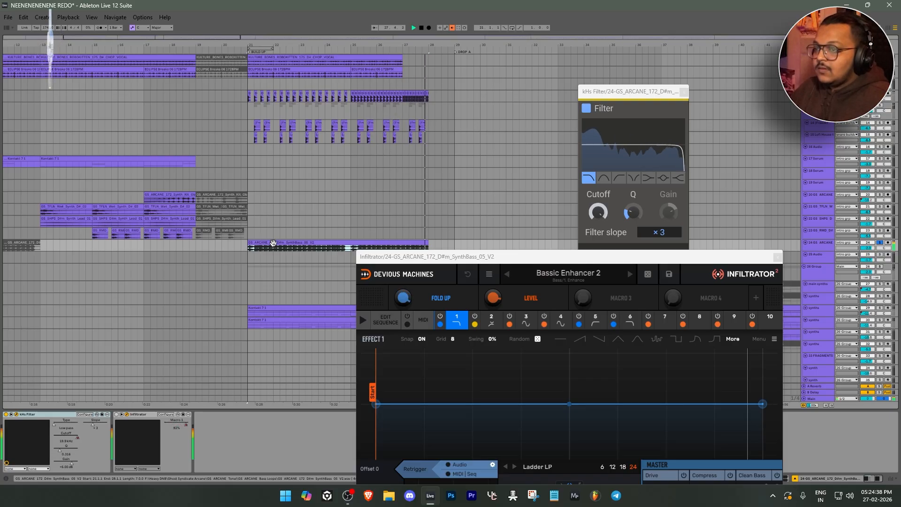
key(space)
click(116, 415)
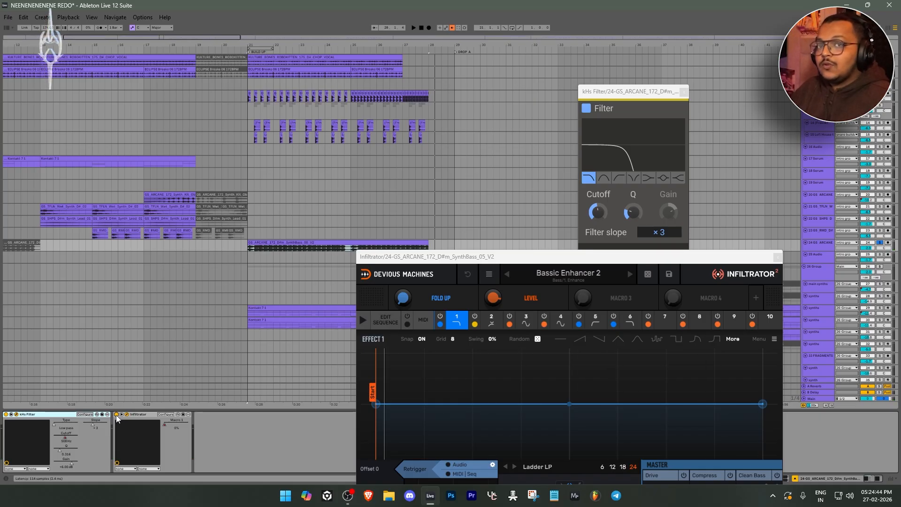
key(space)
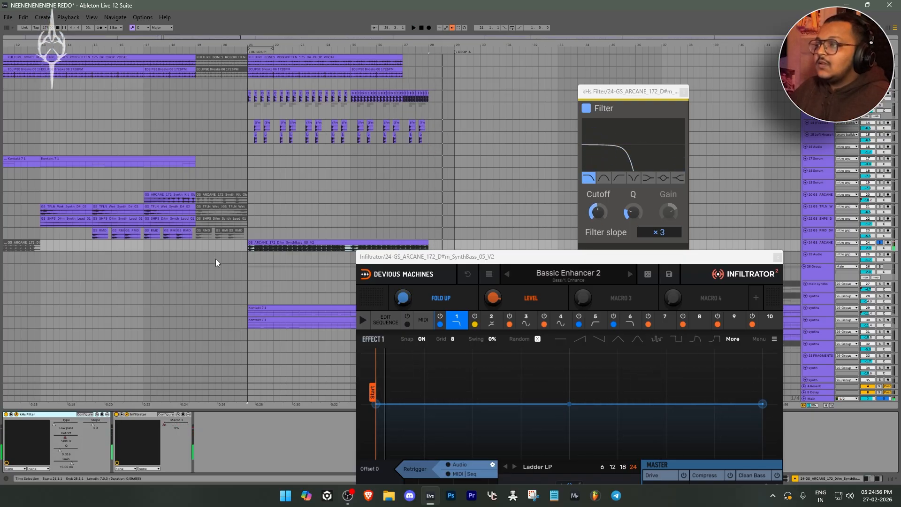
Look over the build-up tracks above and below the synth bass, and close its Infiltrator and kHs Filter windows
scroll(282, 263, down, 6)
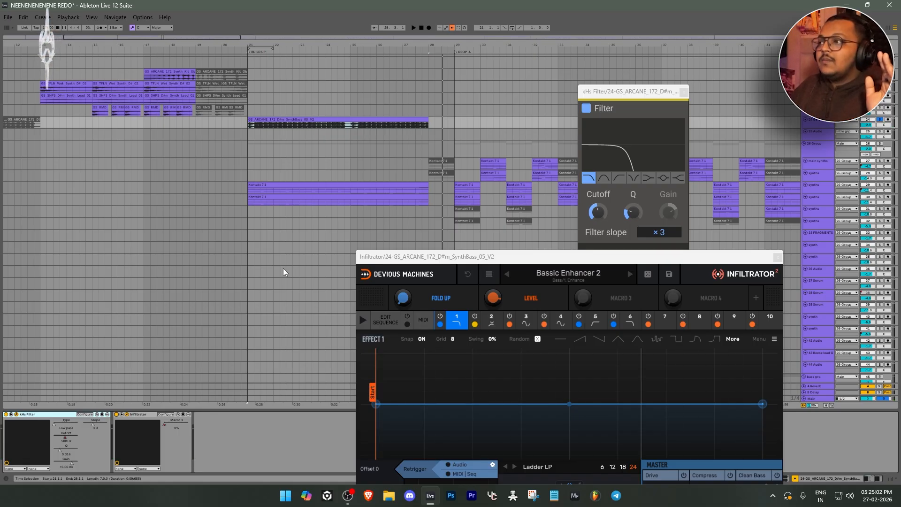
scroll(283, 269, up, 8)
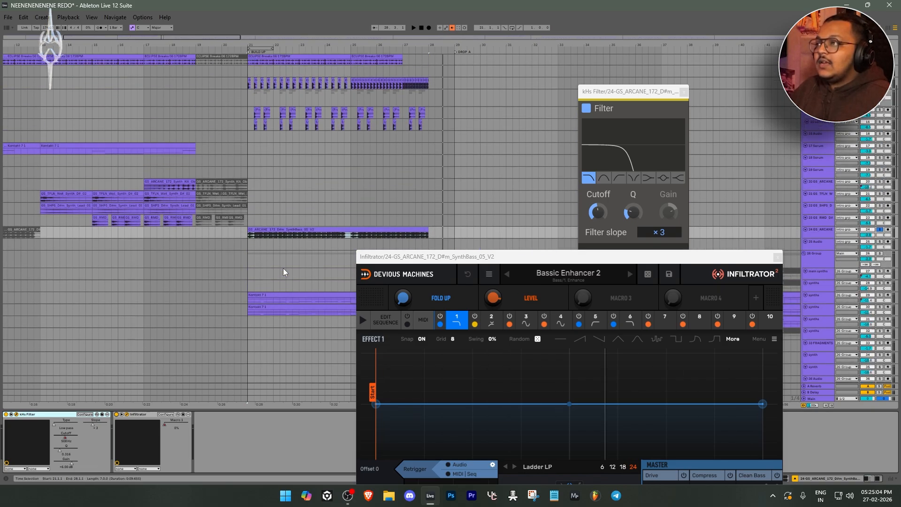
scroll(283, 268, up, 3)
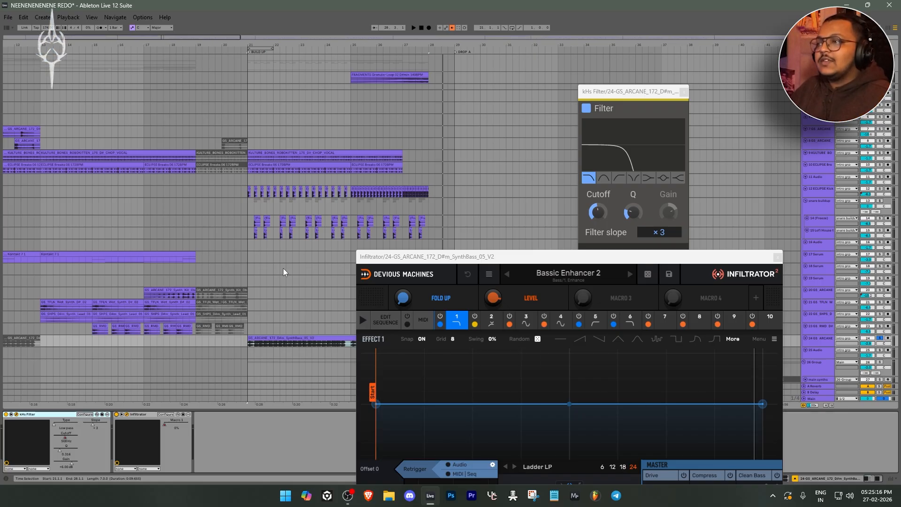
scroll(283, 269, down, 1)
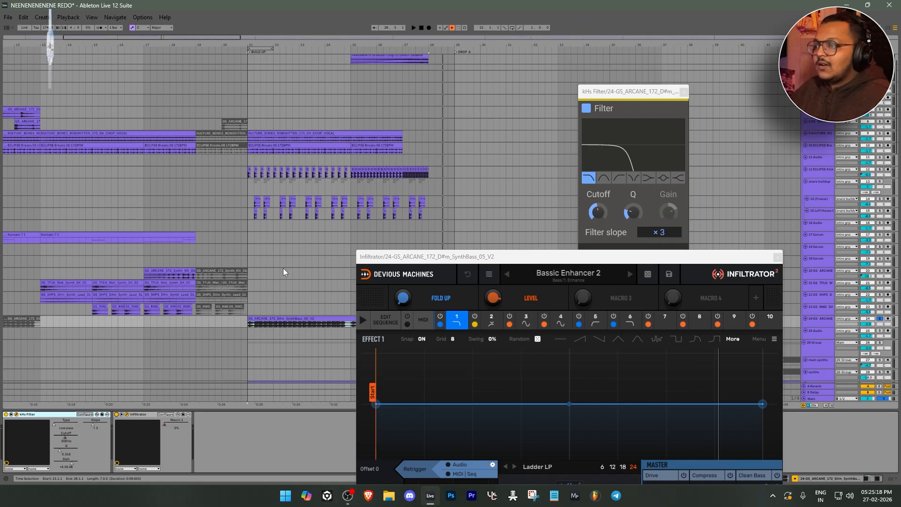
scroll(283, 268, down, 6)
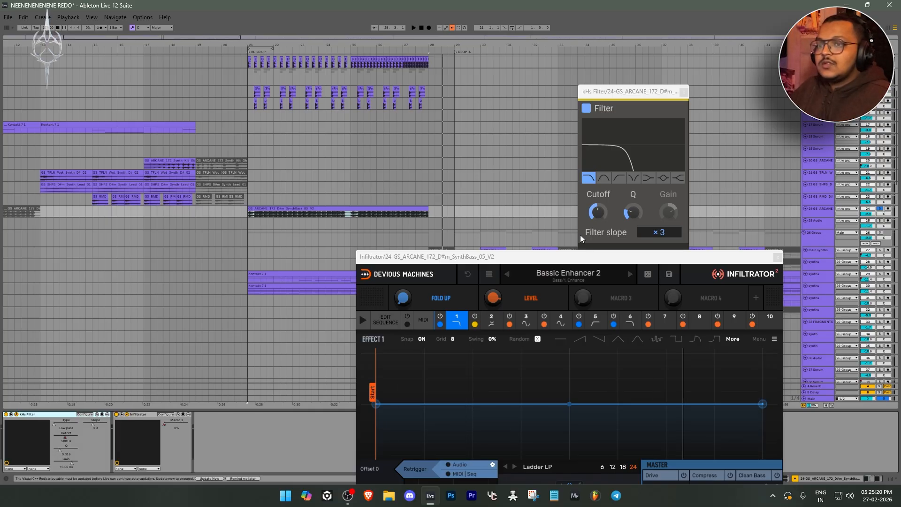
click(777, 257)
click(684, 91)
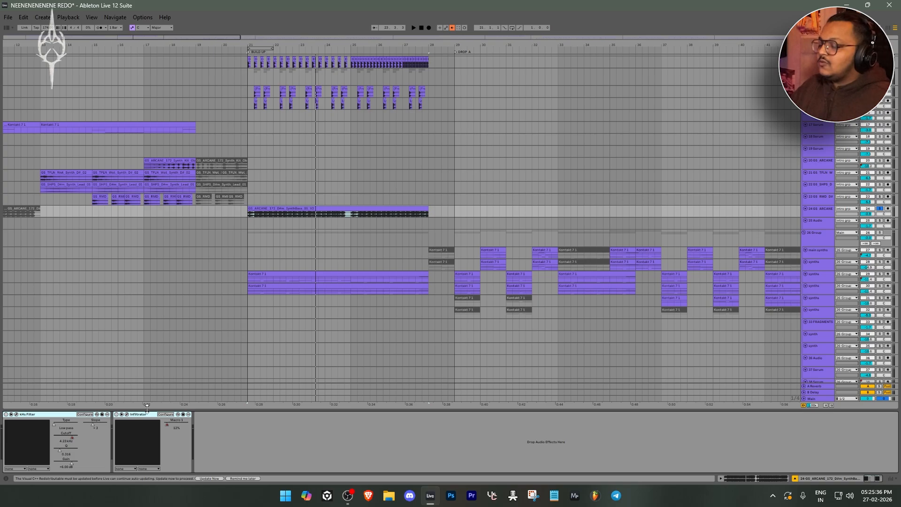
Enlarge the two synths tracks in 26 Group that hold the long build-up clips starting at bar 21
scroll(371, 258, down, 2)
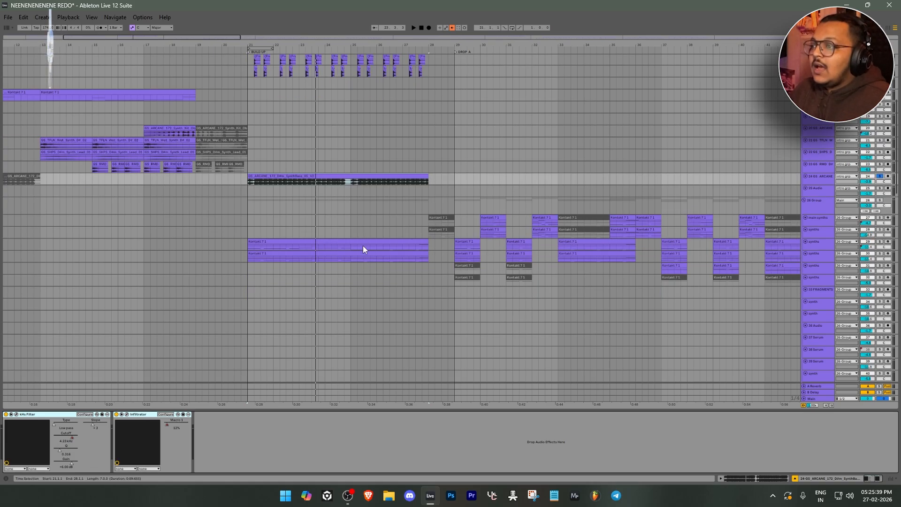
scroll(363, 246, up, 4)
scroll(328, 274, up, 5)
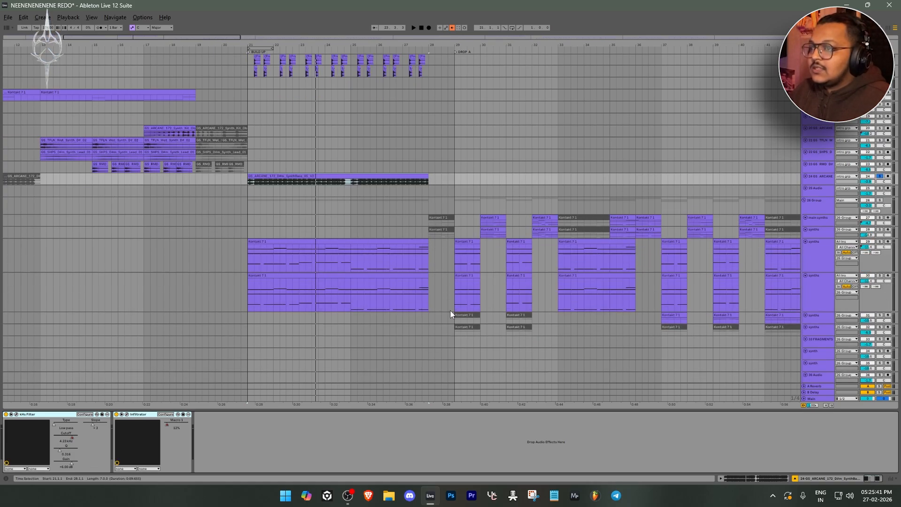
Open the kHs Filter on 26 Group, show automation, and play the soloed group through the build-up while watching the cutoff curve
click(812, 207)
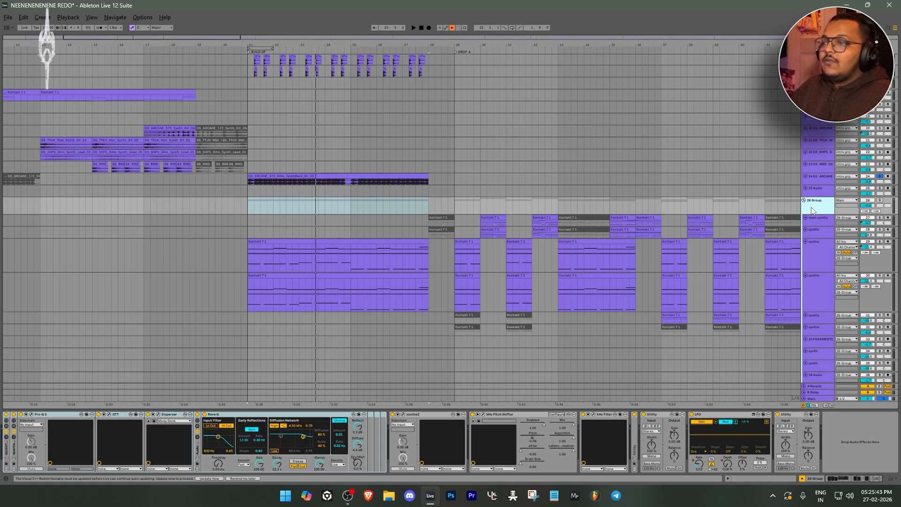
click(593, 418)
key(a)
key(space)
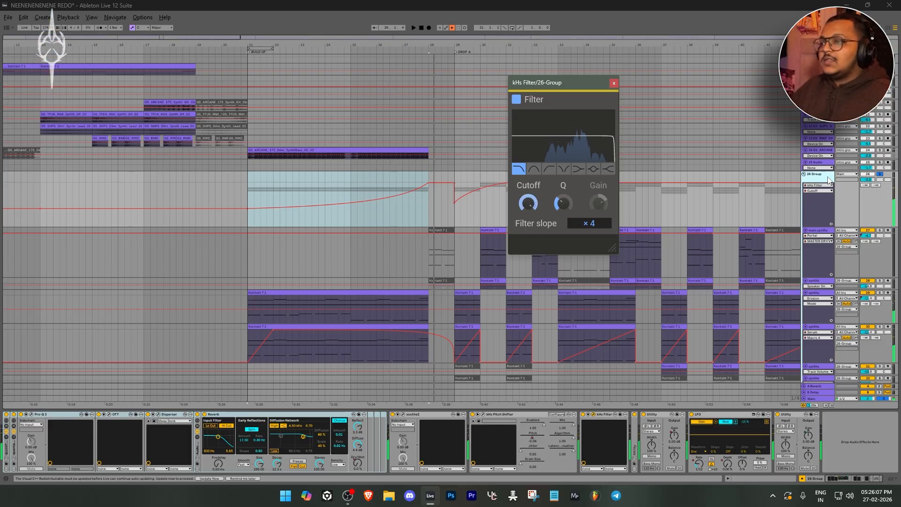
Place the insert marker at bar 28 and examine the synth and bass tracks' clips and automation around the build-up and Drop A
click(429, 215)
scroll(435, 244, down, 1)
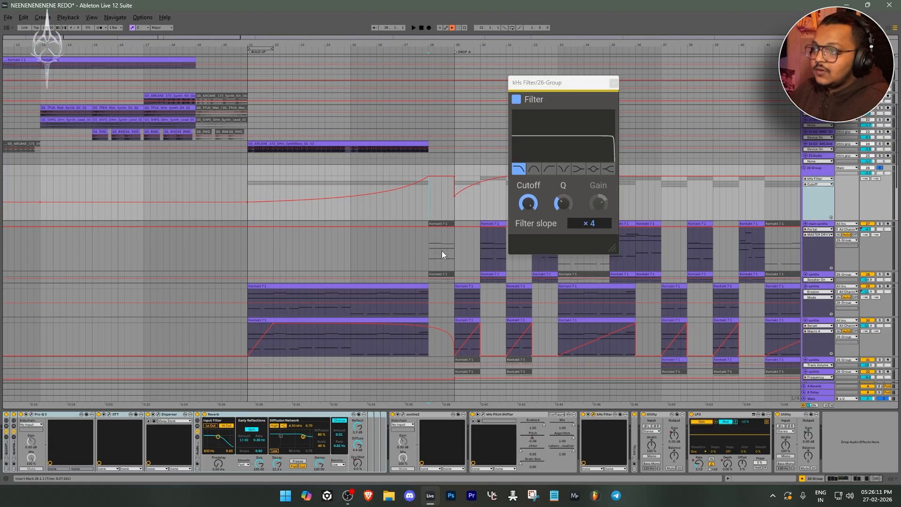
scroll(436, 211, down, 3)
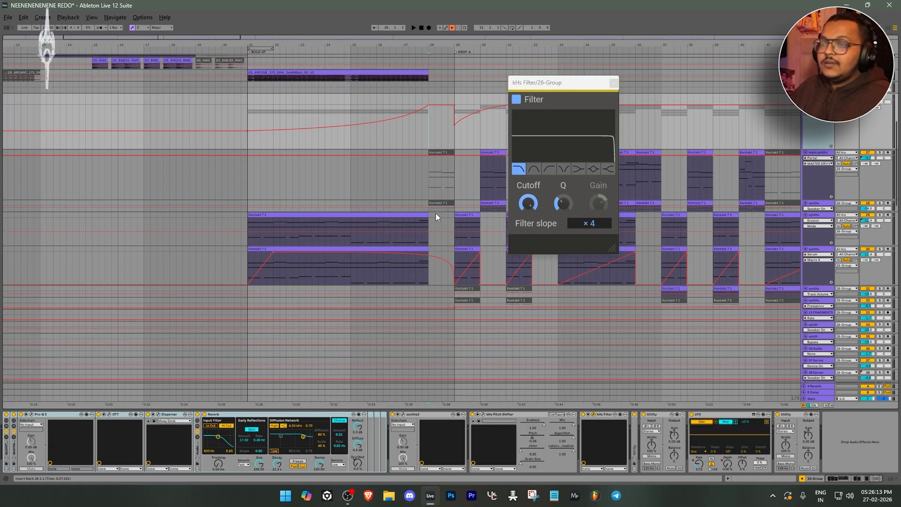
key(w)
scroll(117, 202, up, 5)
drag(117, 202, 345, 196)
scroll(345, 196, down, 5)
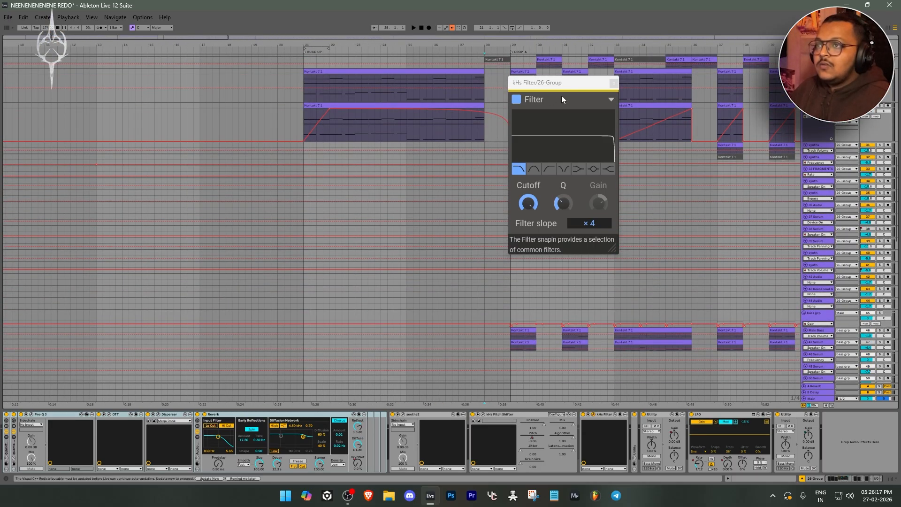
Close the 26 Group's kHs Filter window and fit the whole arrangement in view at the group's synth tracks
click(614, 84)
key(w)
scroll(109, 167, up, 2)
scroll(108, 166, up, 4)
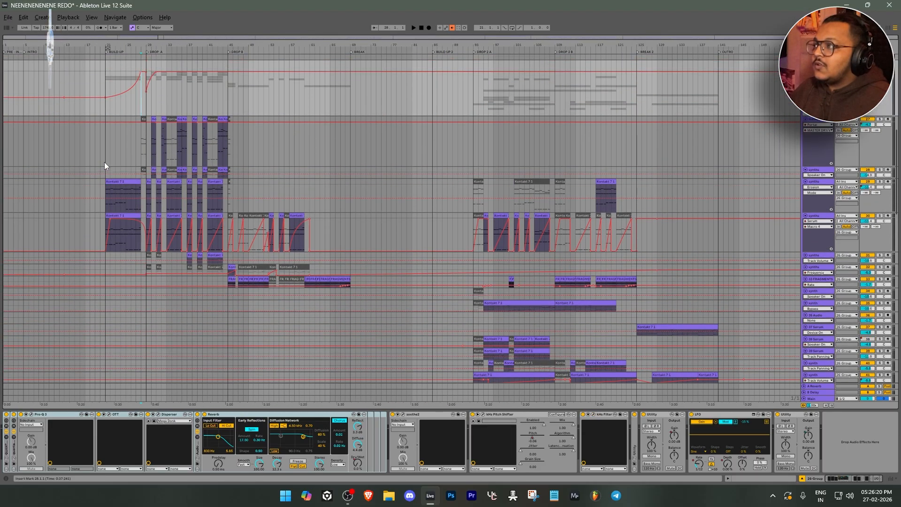
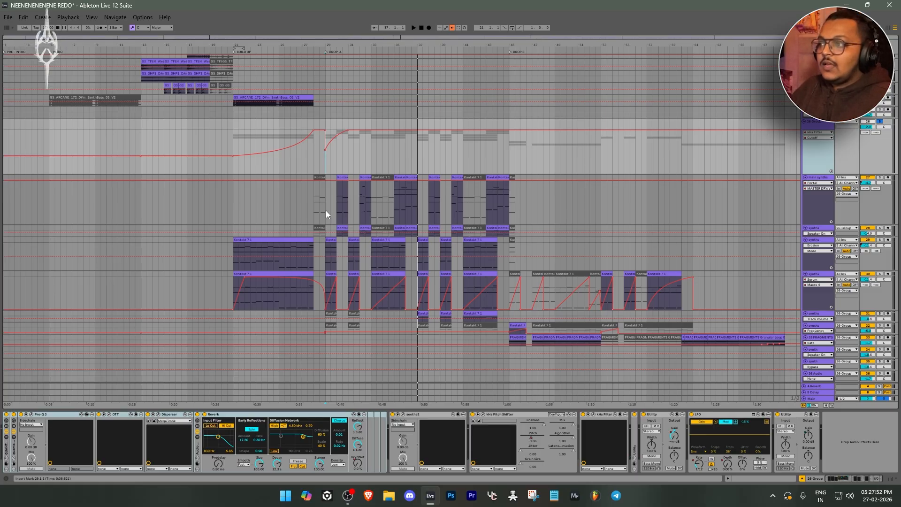
Select the main synths track at Drop A and examine its clips alongside the other synth layers
click(326, 211)
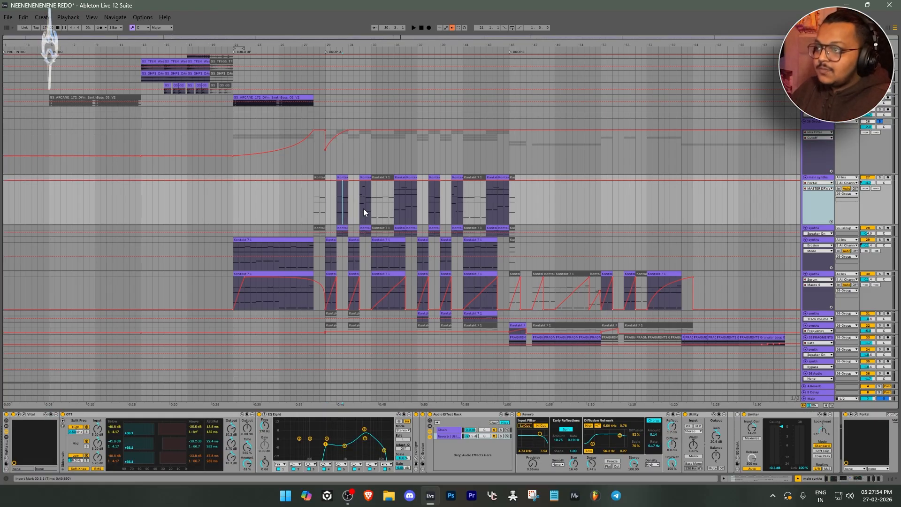
ctrl+scroll(356, 258, up, 3)
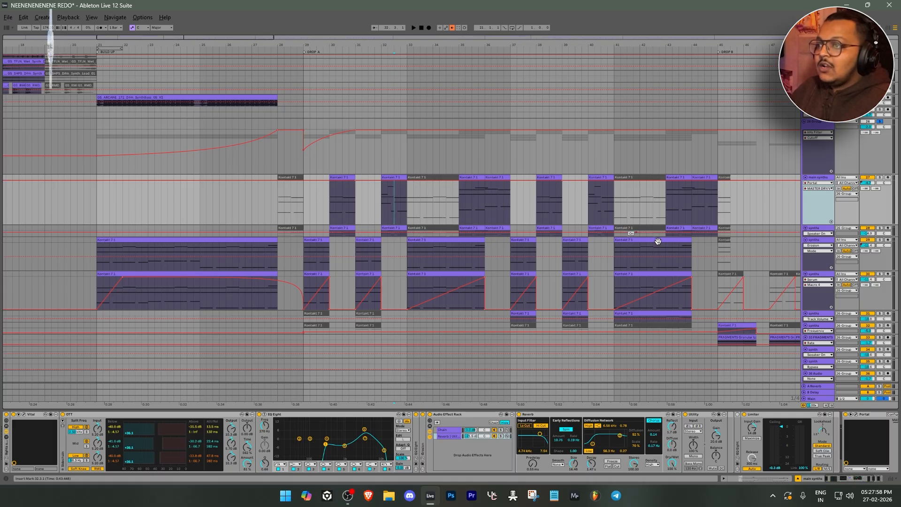
scroll(370, 218, up, 1)
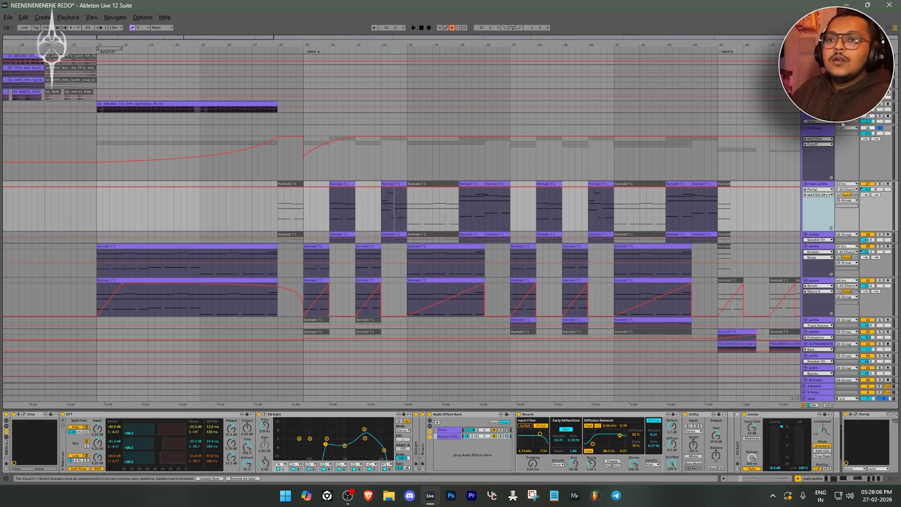
Select 26 Group and inspect the settings of its Pro-Q 3 and OTT plug-ins
click(829, 133)
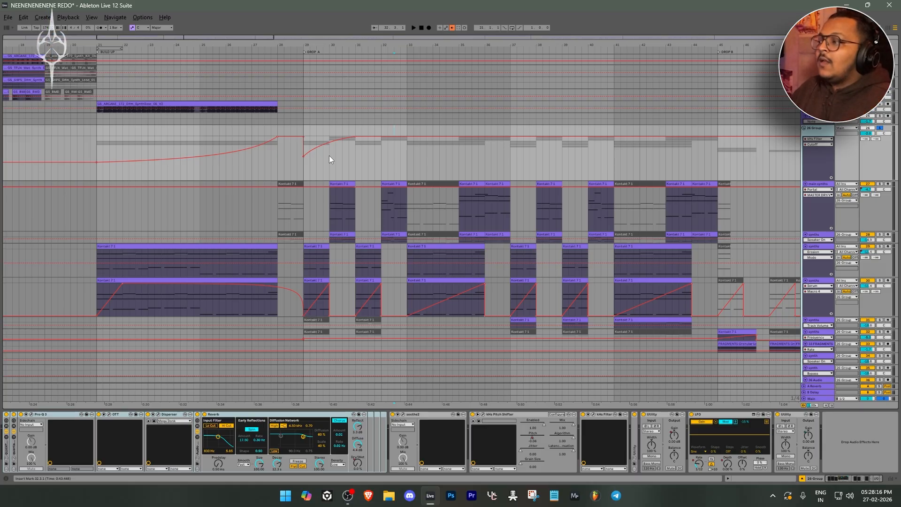
click(50, 417)
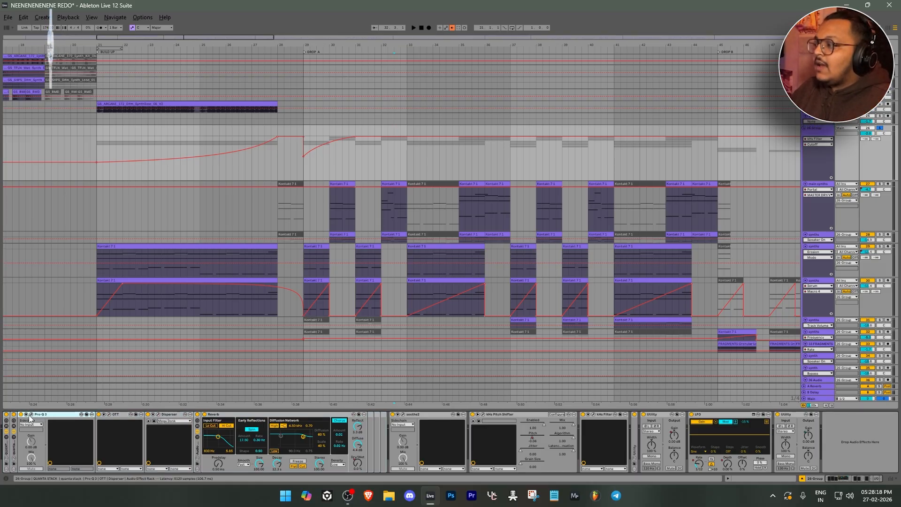
click(32, 415)
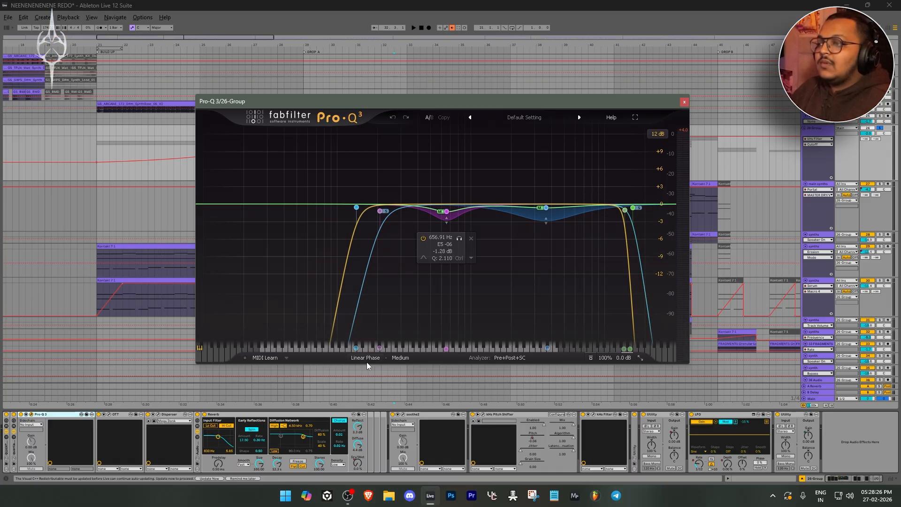
click(108, 415)
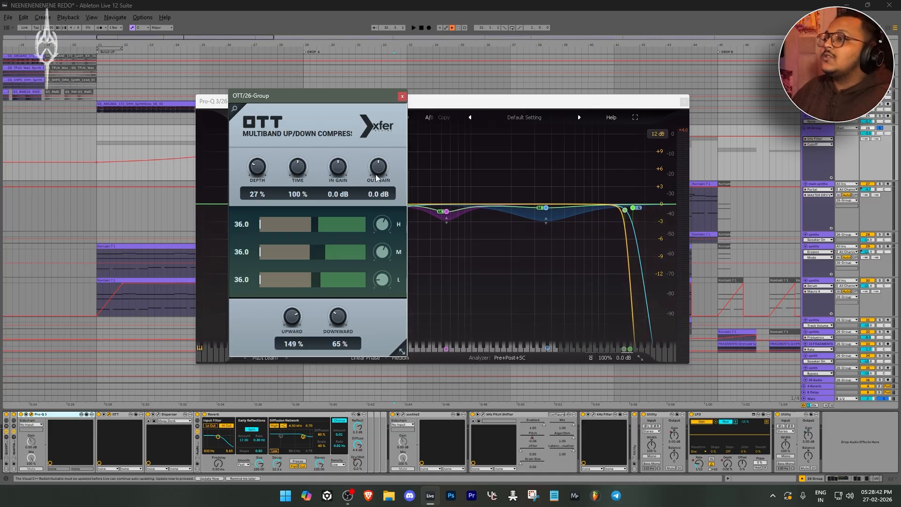
click(403, 97)
Inspect 26 Group's Disperser, and show the Reverb's Dry/Wet automation across the whole arrangement
click(155, 415)
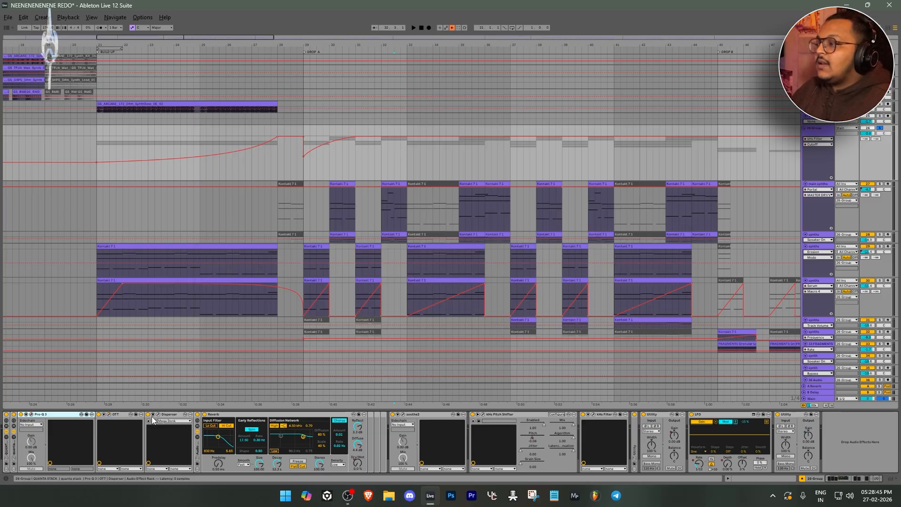
drag(357, 142, 415, 130)
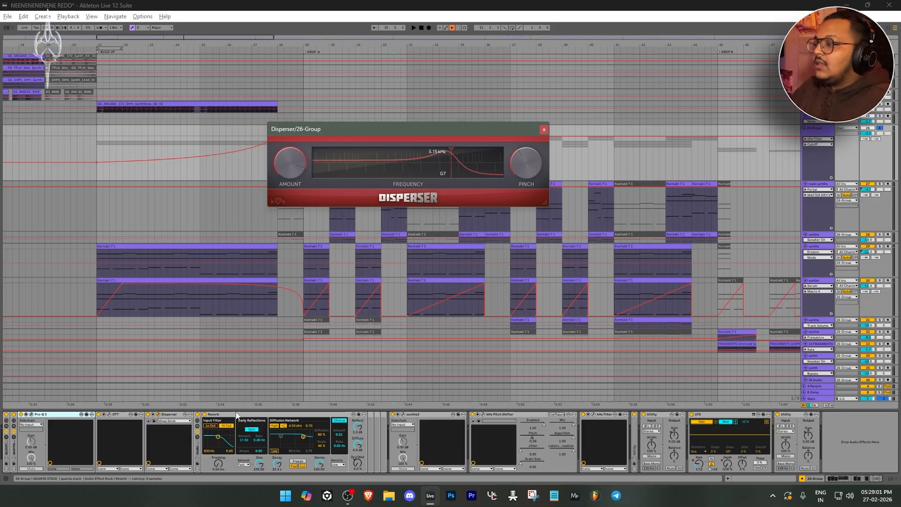
click(361, 464)
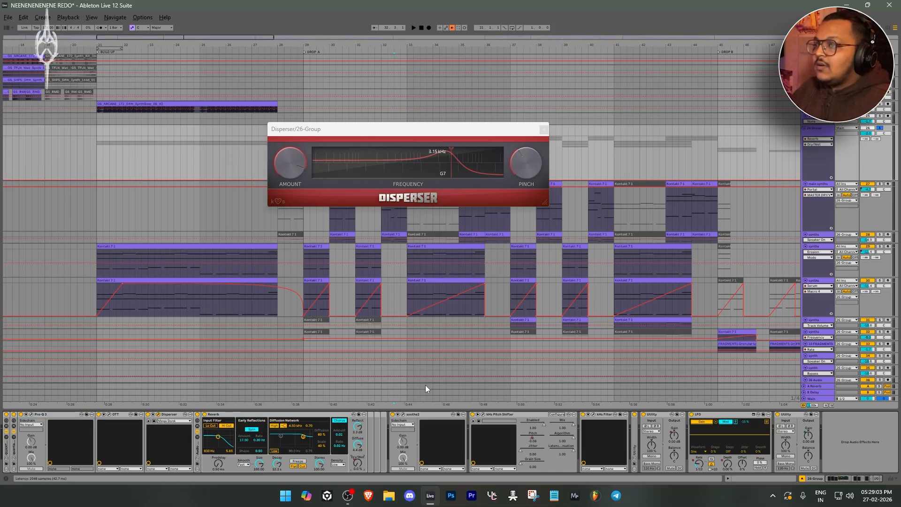
click(545, 129)
key(w)
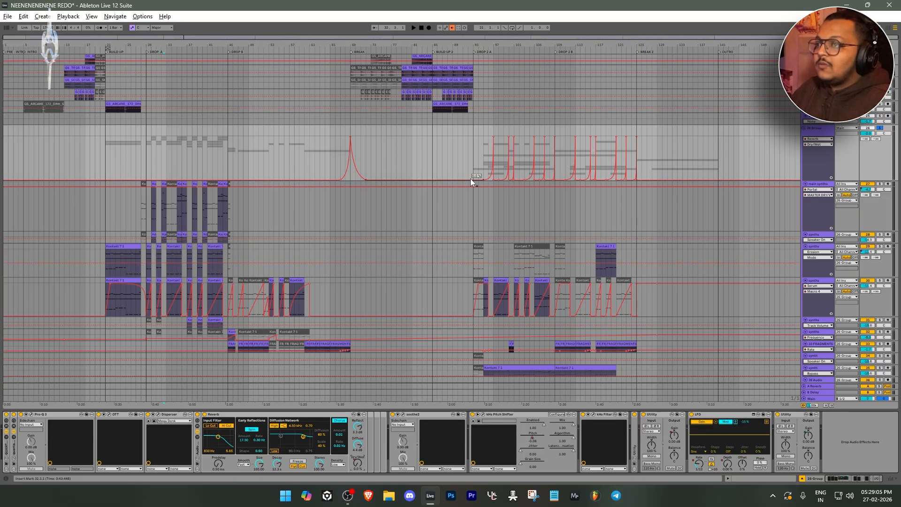
Inspect 26 Group's soothe2 and kHs Pitch Shifter, and examine the pitch automation at Drop A
click(423, 417)
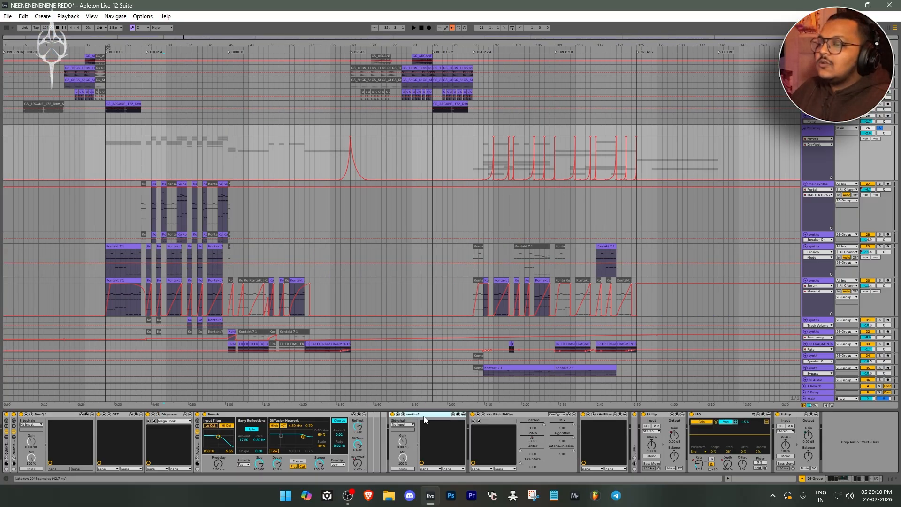
click(402, 415)
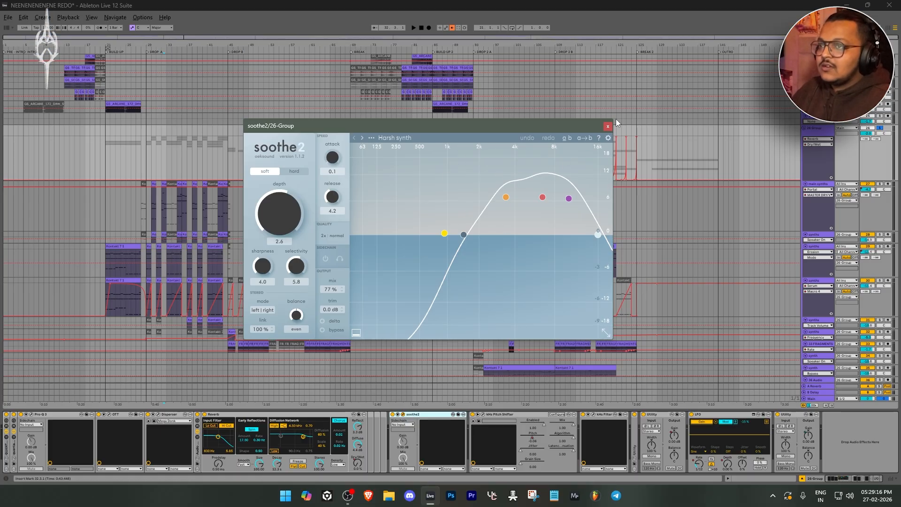
click(483, 416)
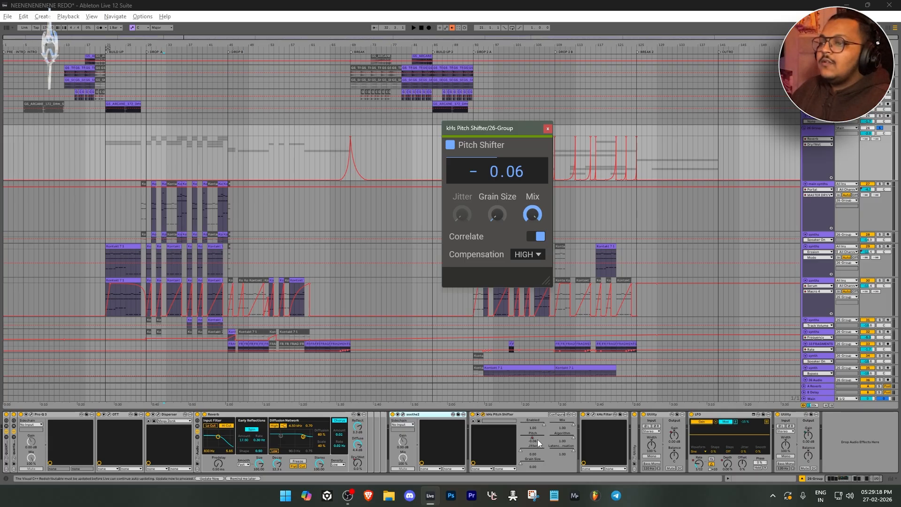
click(532, 439)
click(538, 439)
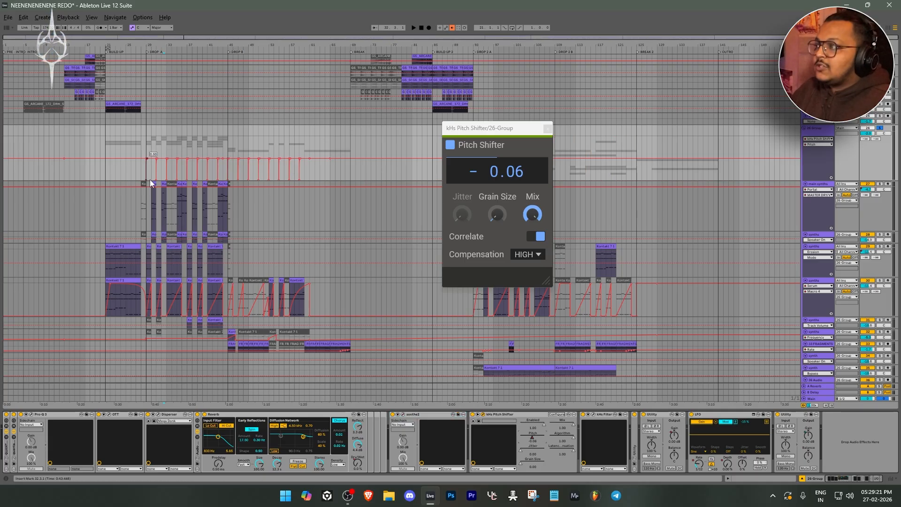
scroll(143, 173, up, 8)
scroll(257, 172, down, 2)
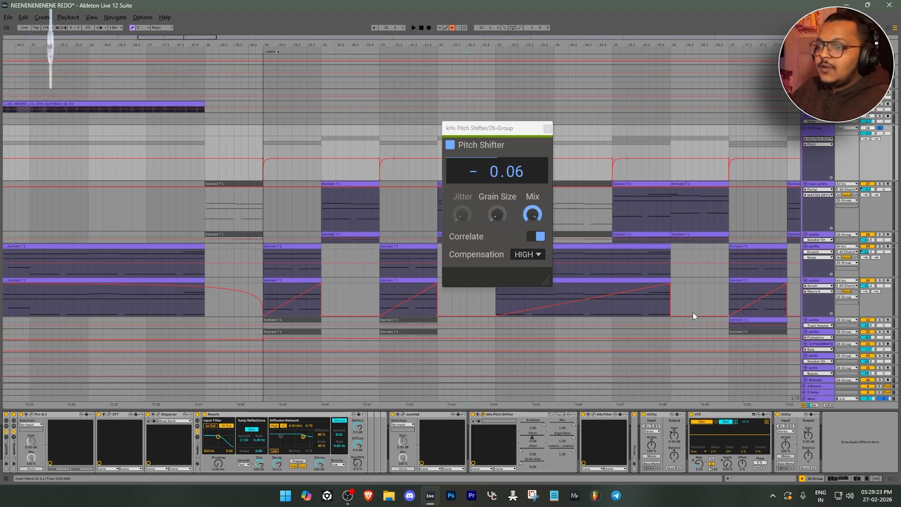
Audition the soloed 26 Group from the start of Drop A, comparing kHs Pitch Shifter bypassed and re-enabled
click(475, 415)
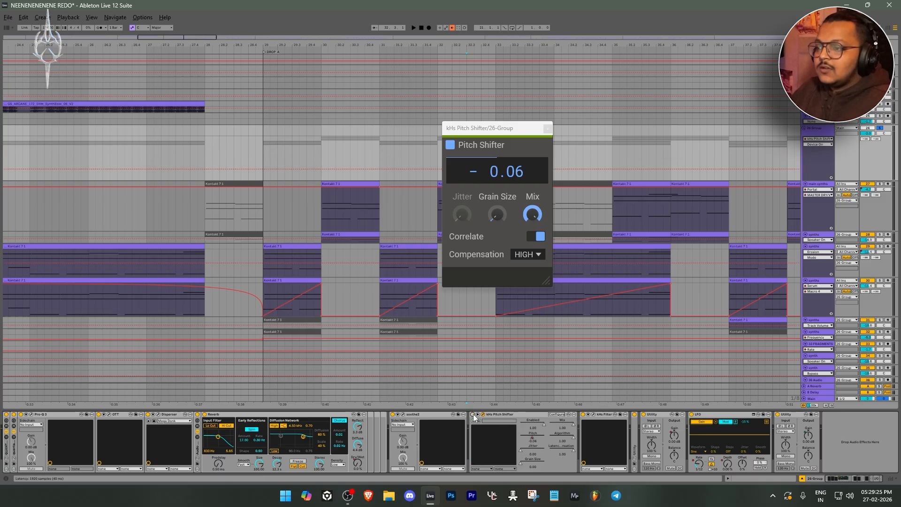
click(548, 130)
scroll(549, 127, down, 3)
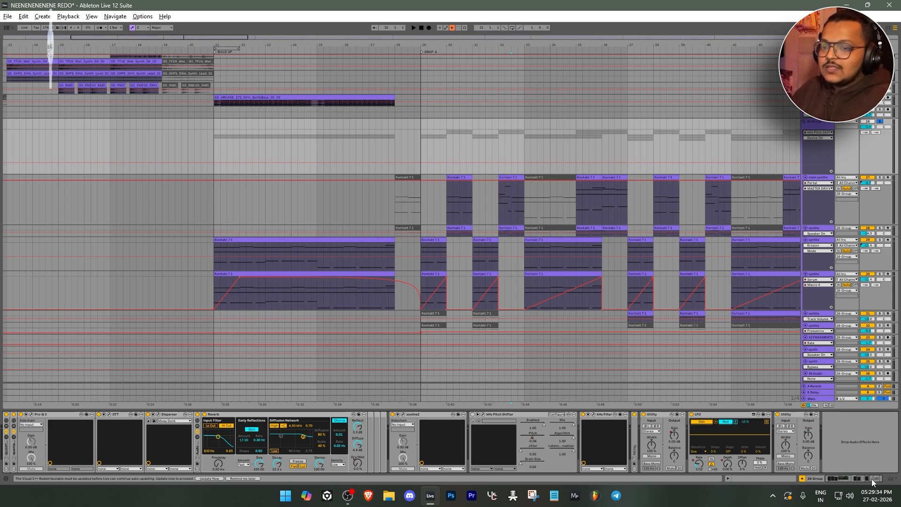
key(w)
scroll(130, 233, up, 5)
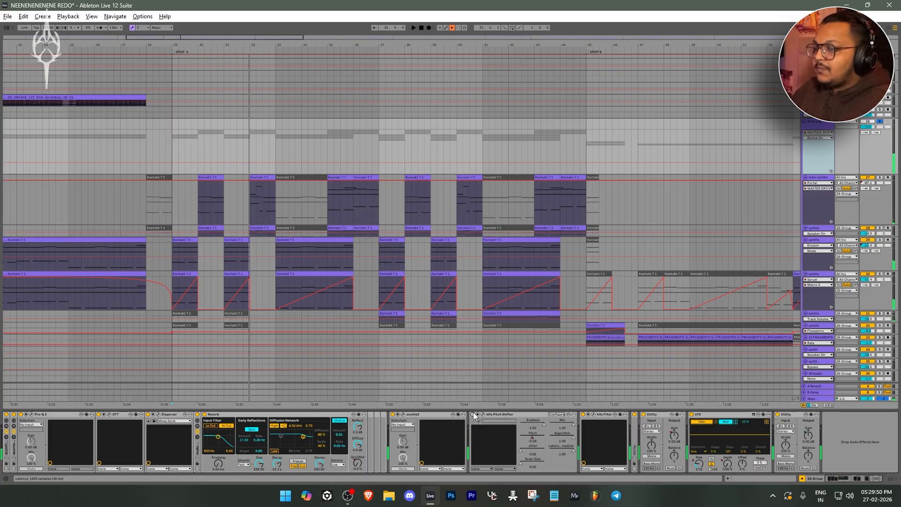
click(473, 414)
key(space)
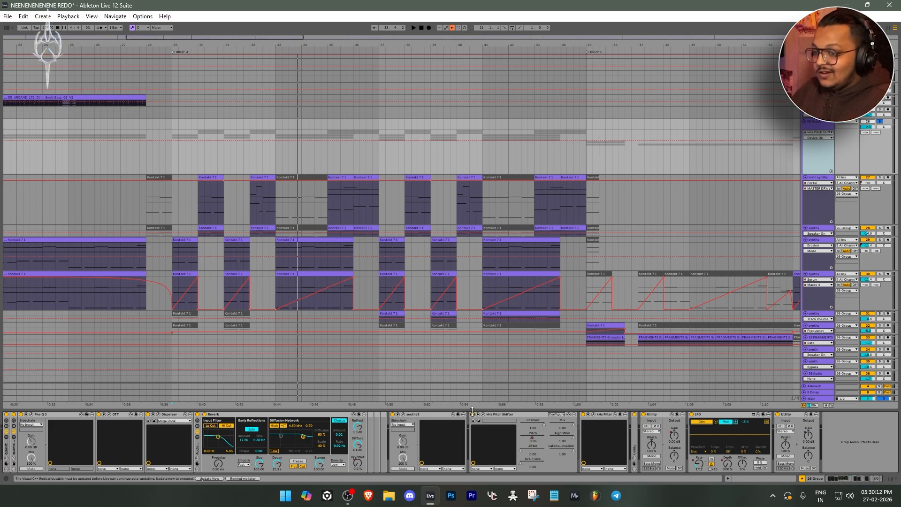
Show the Utility's Gain automation on 26 Group and examine its ducking curve through Drop A and Drop B
click(675, 437)
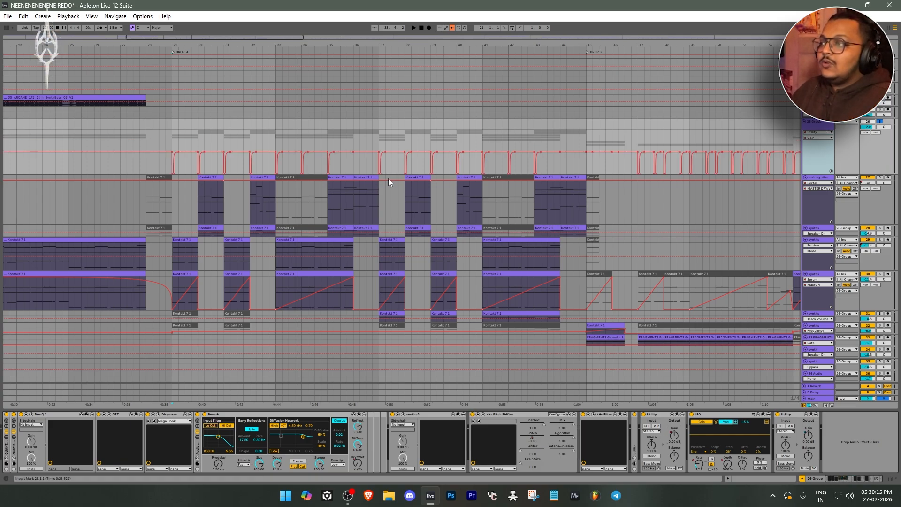
scroll(363, 149, down, 6)
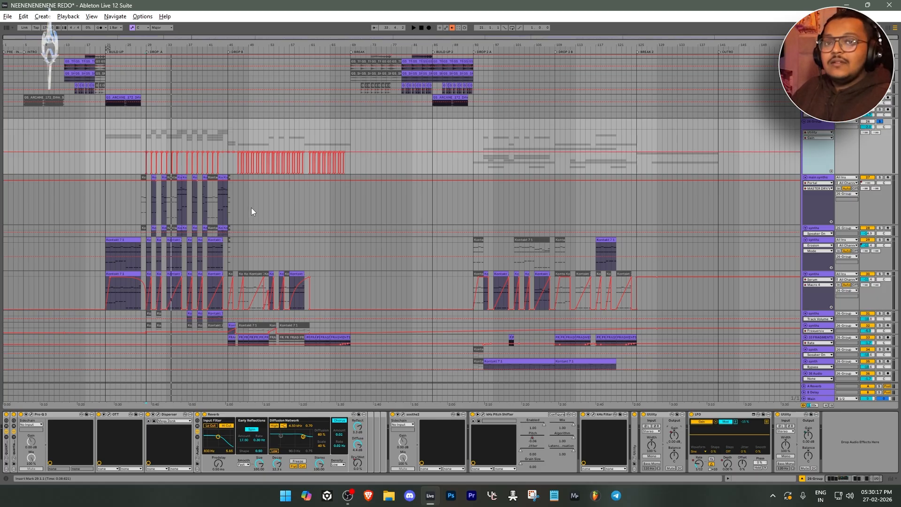
scroll(252, 208, up, 8)
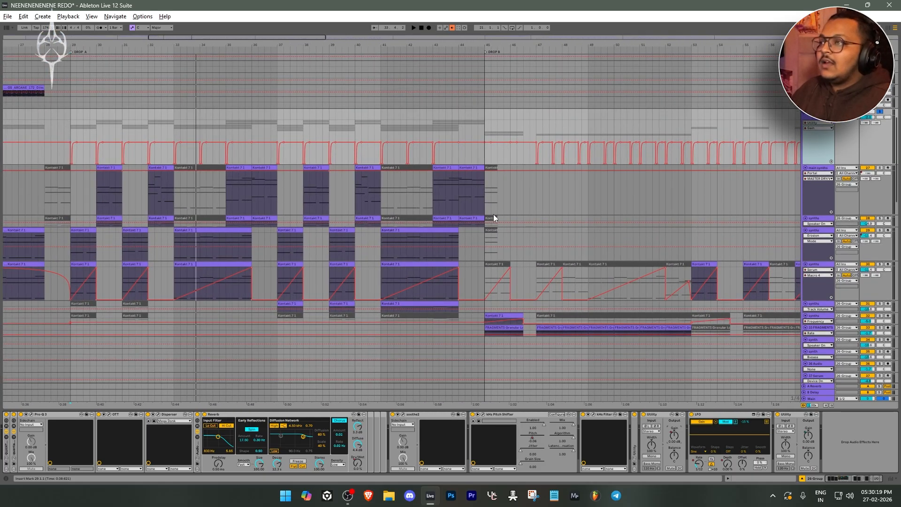
scroll(494, 216, down, 4)
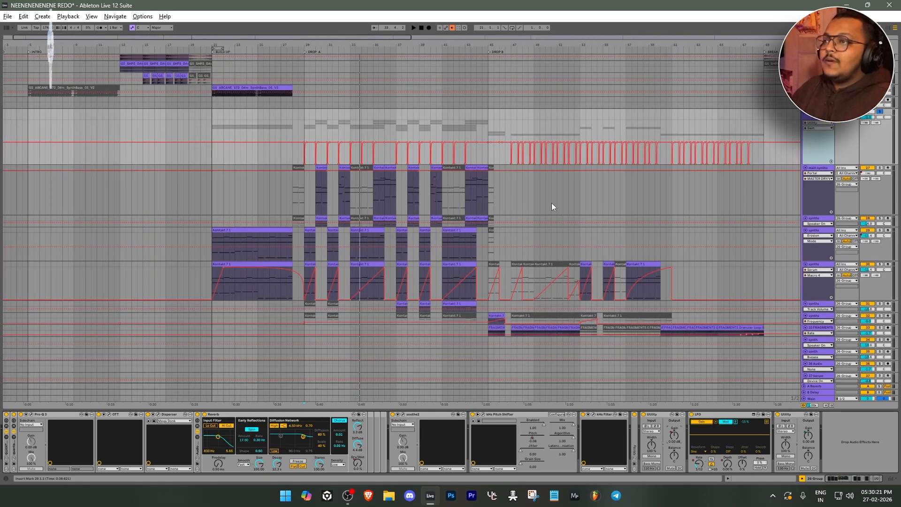
scroll(495, 224, up, 3)
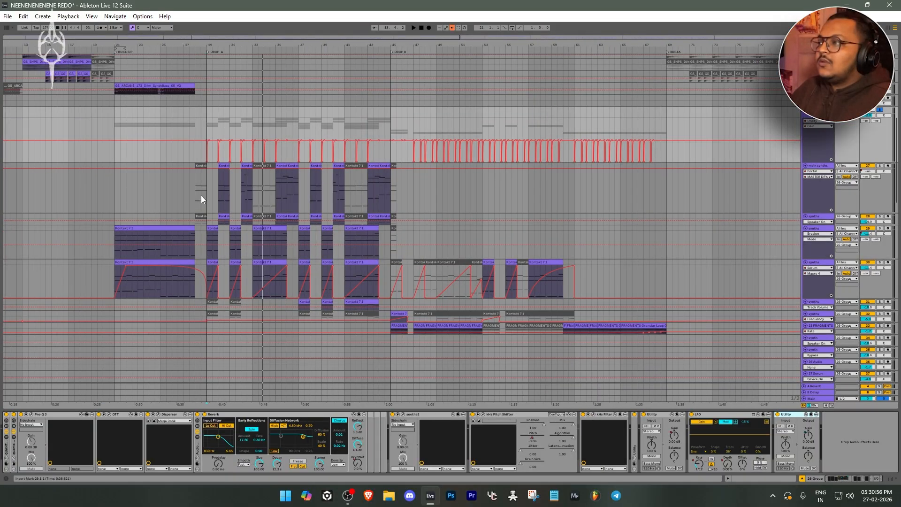
Open Vital on the main synths track, inspect its oscillators, envelopes and filters, and close the synth window
click(202, 195)
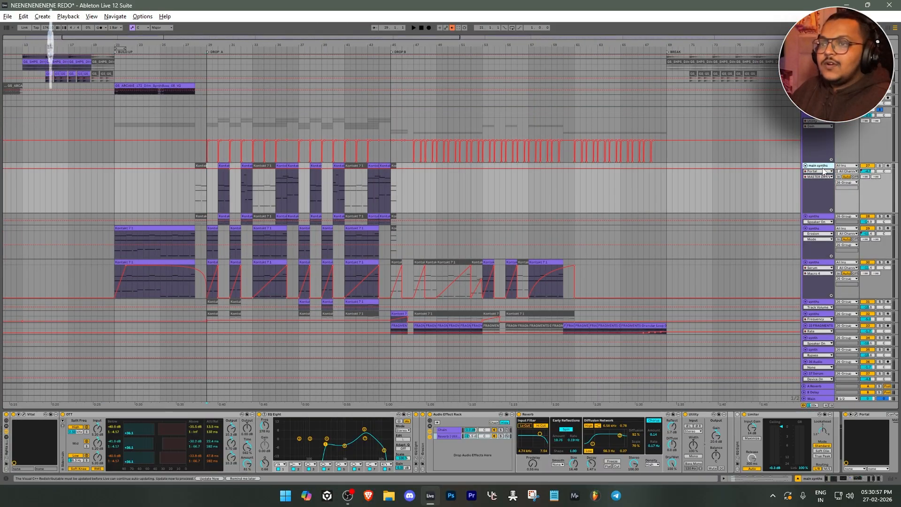
click(24, 416)
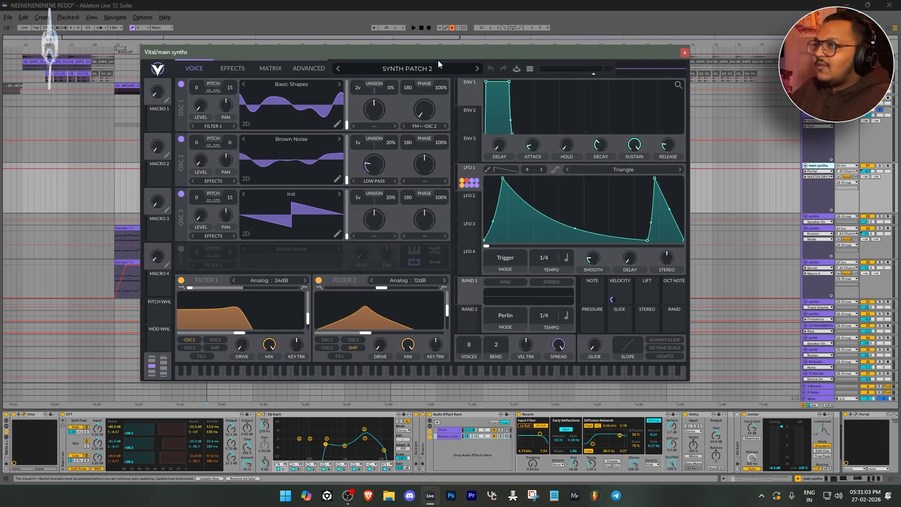
drag(435, 53, 473, 73)
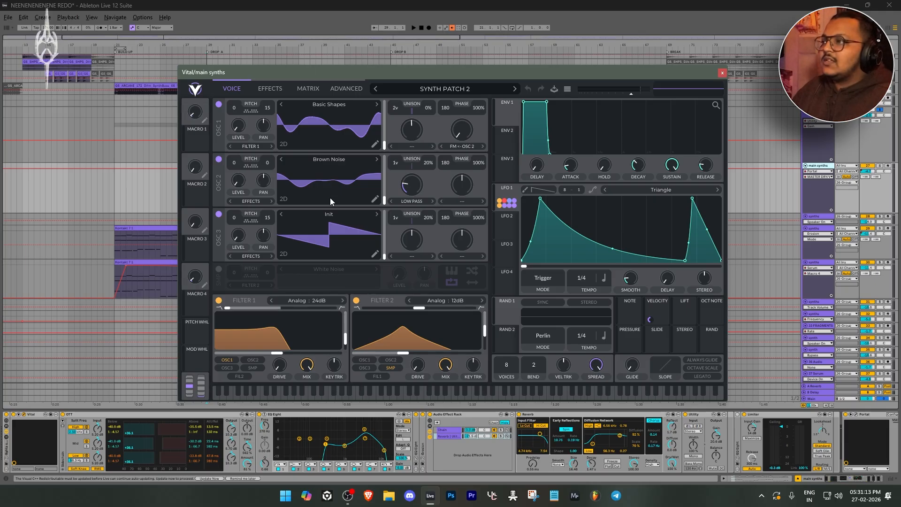
click(723, 73)
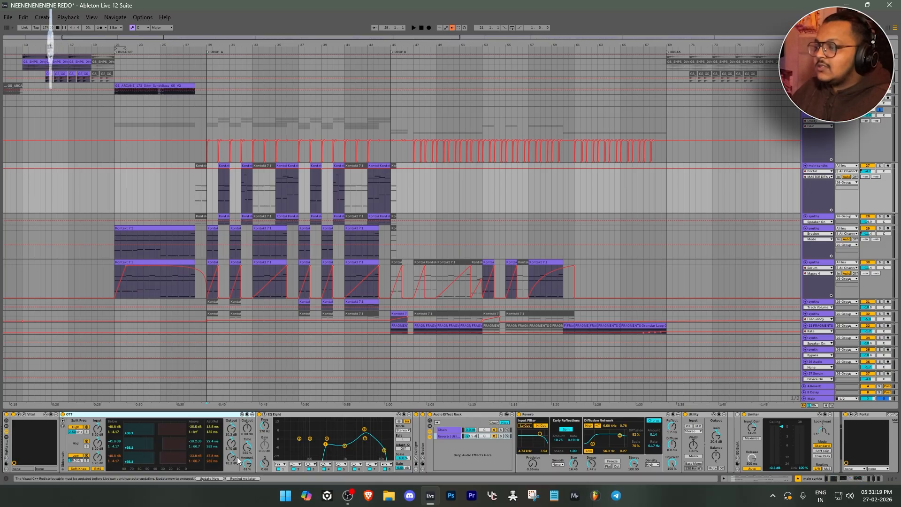
Examine main synths' effect chain, unfolding the second EQ Eight and inspecting the Audio Effect Rack, Utility and Limiter
click(375, 459)
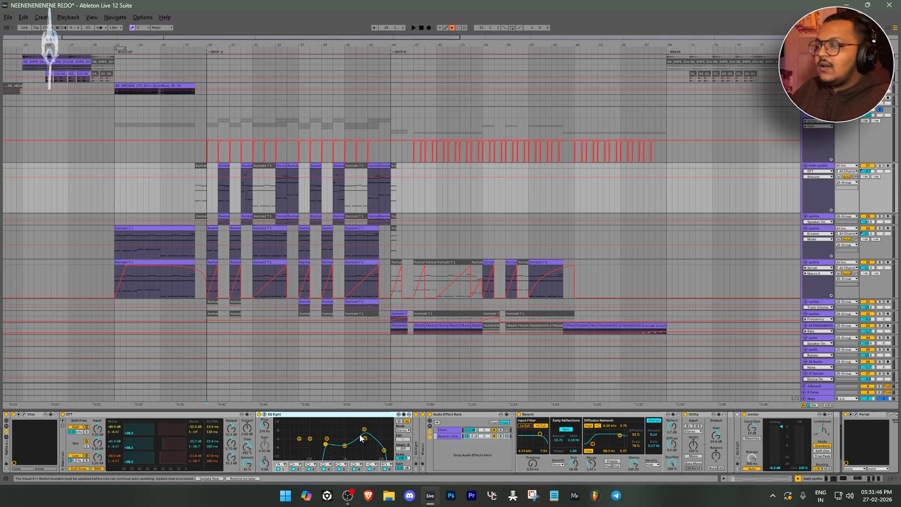
key(ctrl+d)
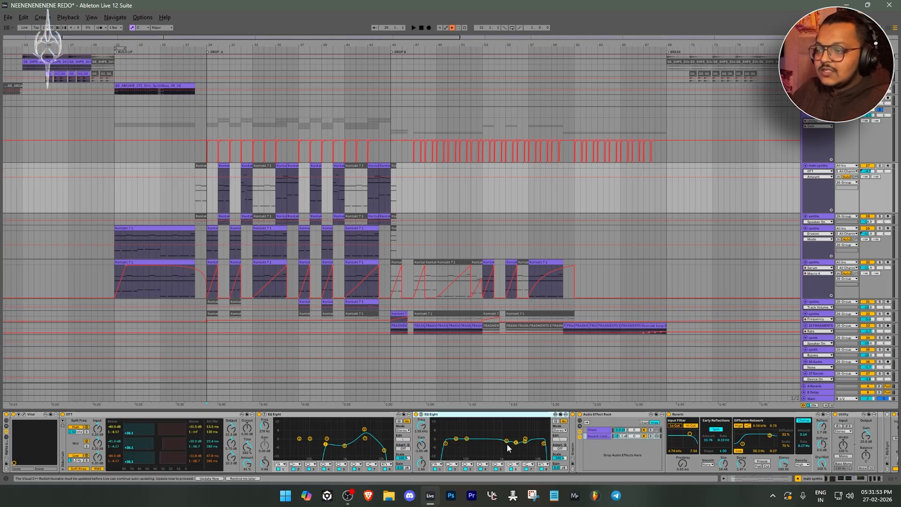
click(610, 417)
drag(857, 480, 872, 480)
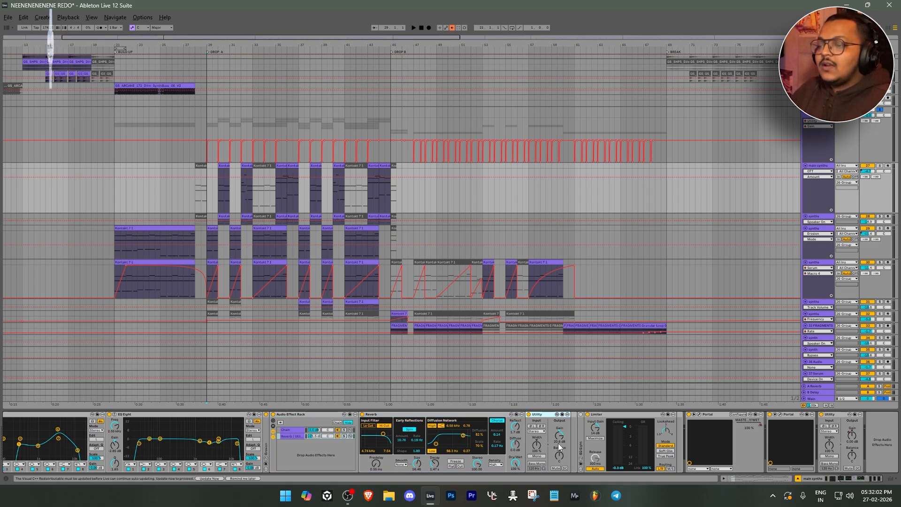
click(623, 416)
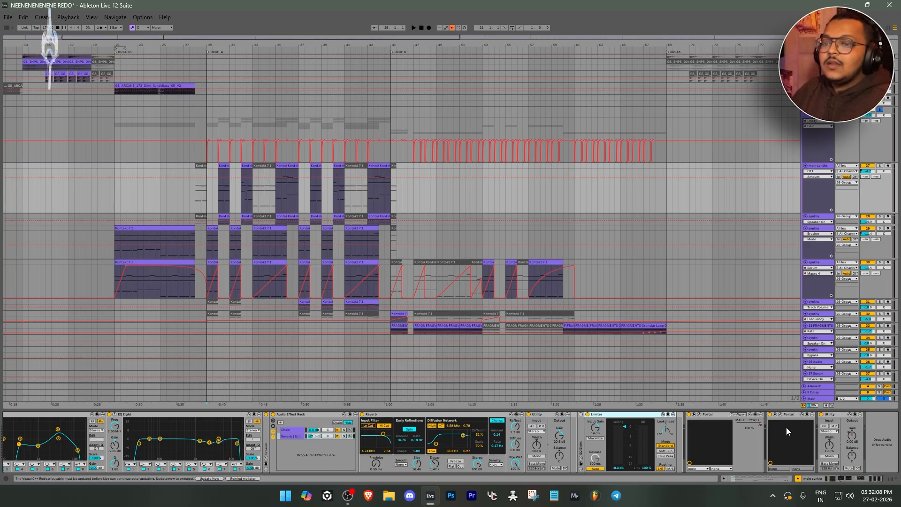
Open the Portal effects on main synths and inspect their Unstable Shimmer and Tremble Reflection presets
click(775, 414)
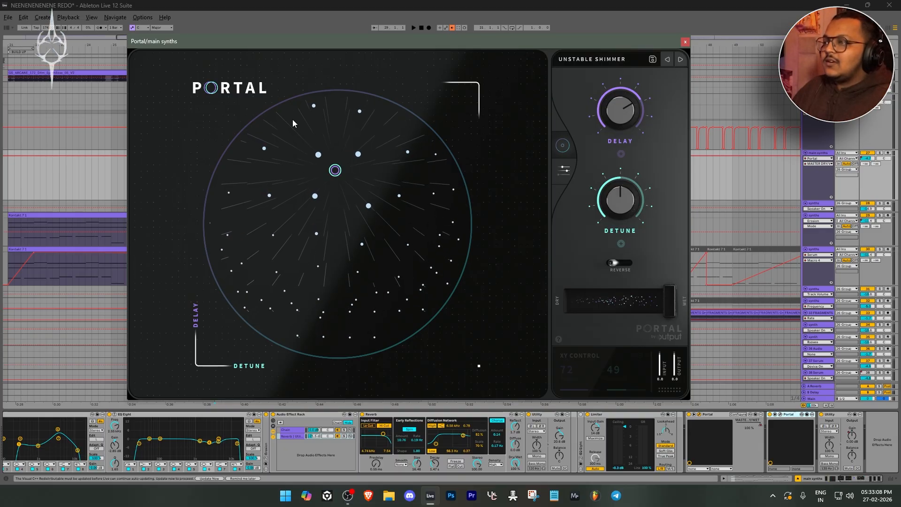
click(781, 414)
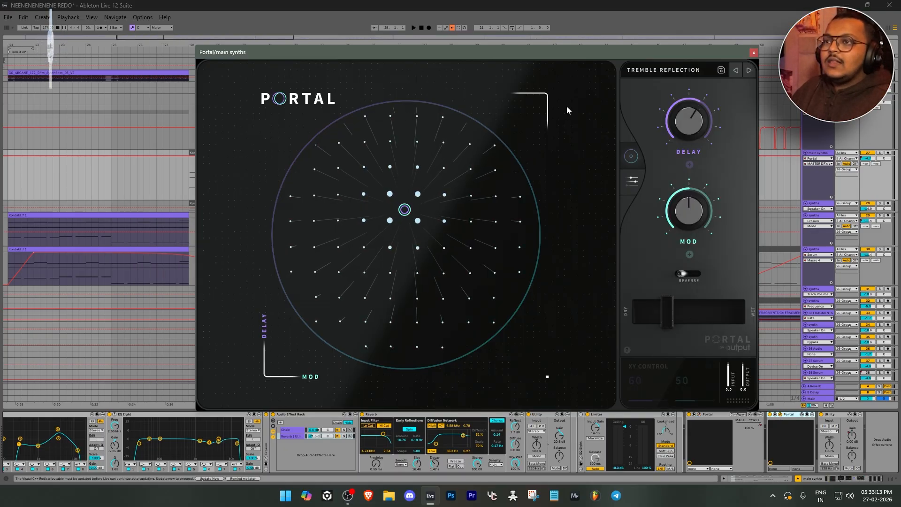
drag(476, 59, 504, 41)
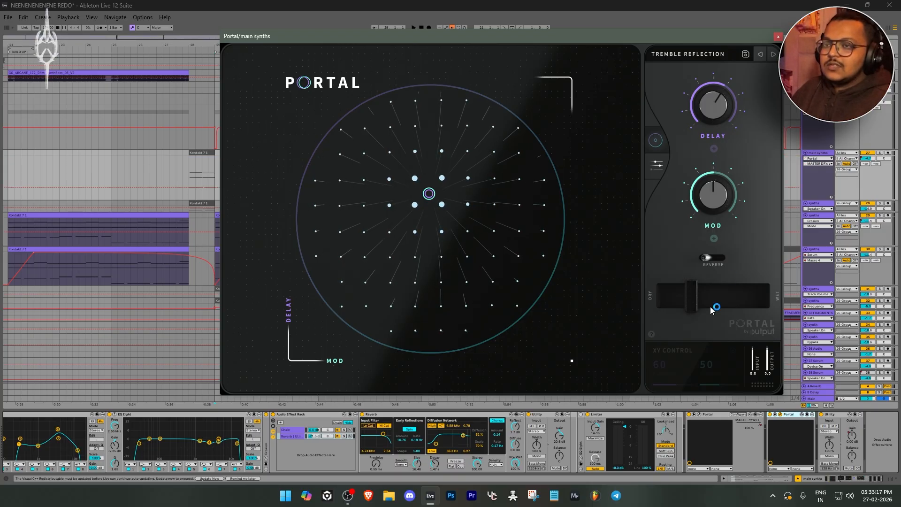
Close Portal and audition main synths from bar 30 of Drop A with its effects bypassed and re-enabled
click(777, 36)
scroll(8, 421, left, 5)
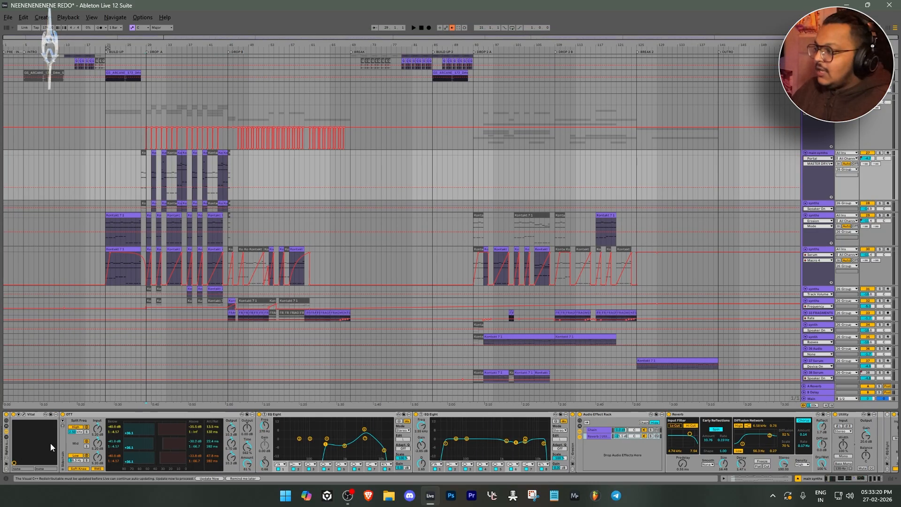
click(6, 415)
scroll(146, 180, up, 3)
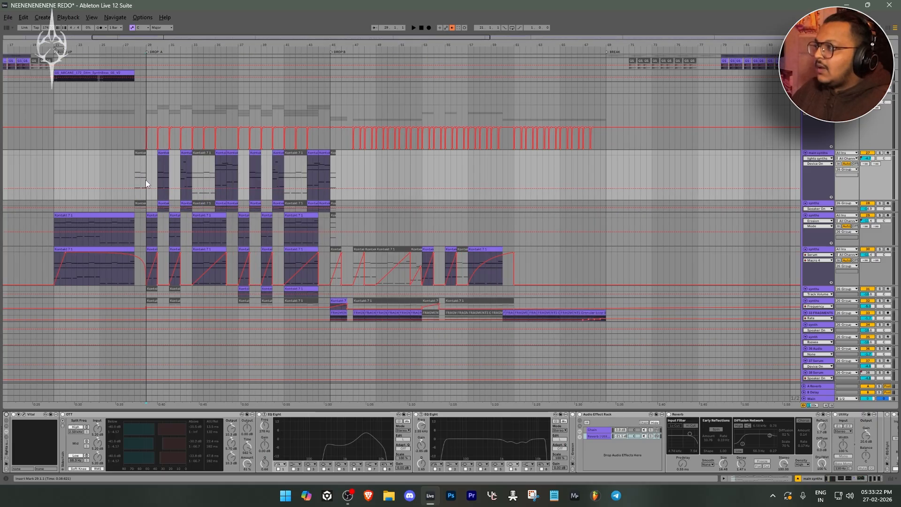
scroll(148, 178, up, 2)
click(170, 175)
drag(147, 181, 149, 181)
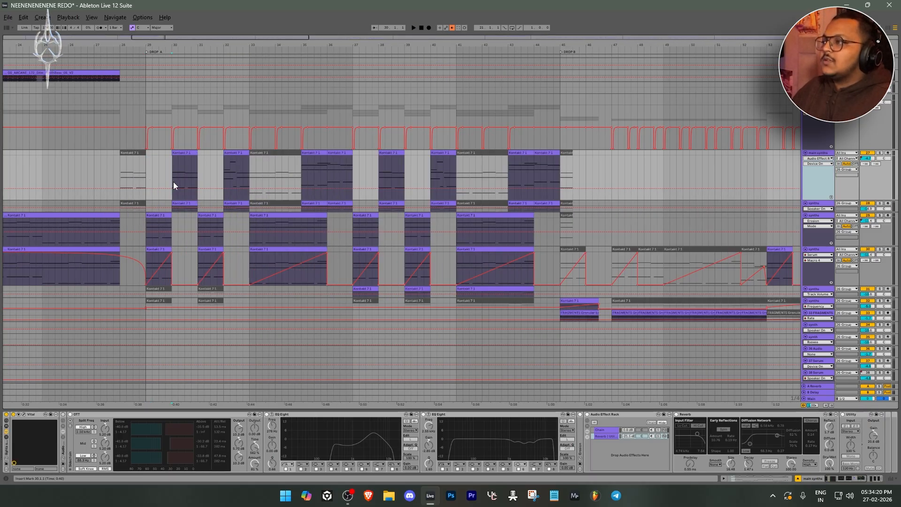
key(space)
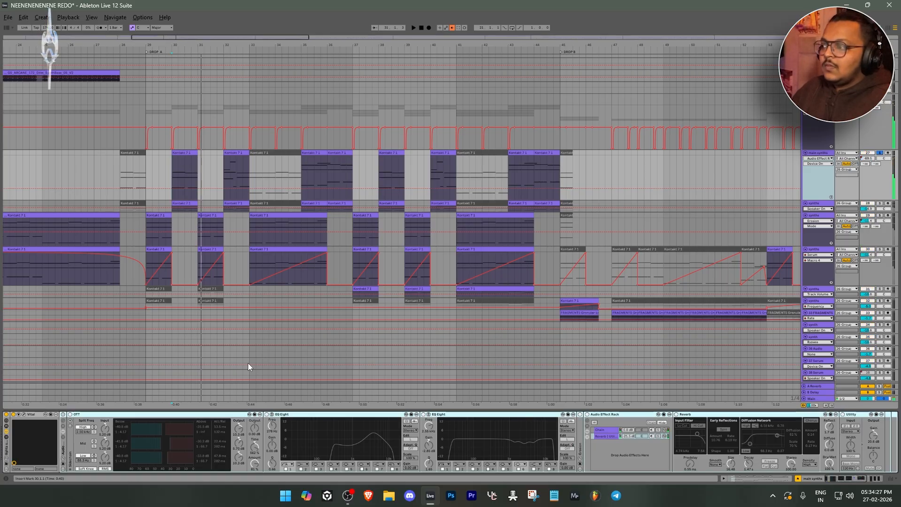
click(63, 415)
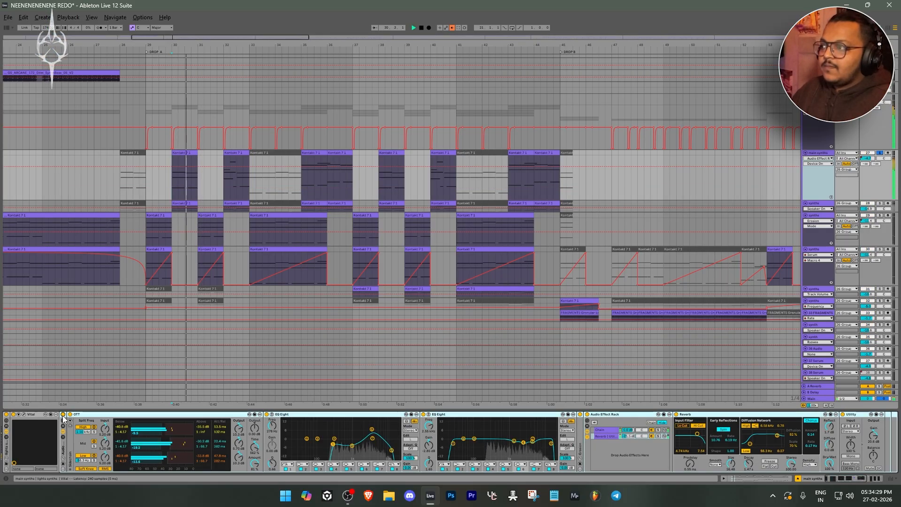
key(space)
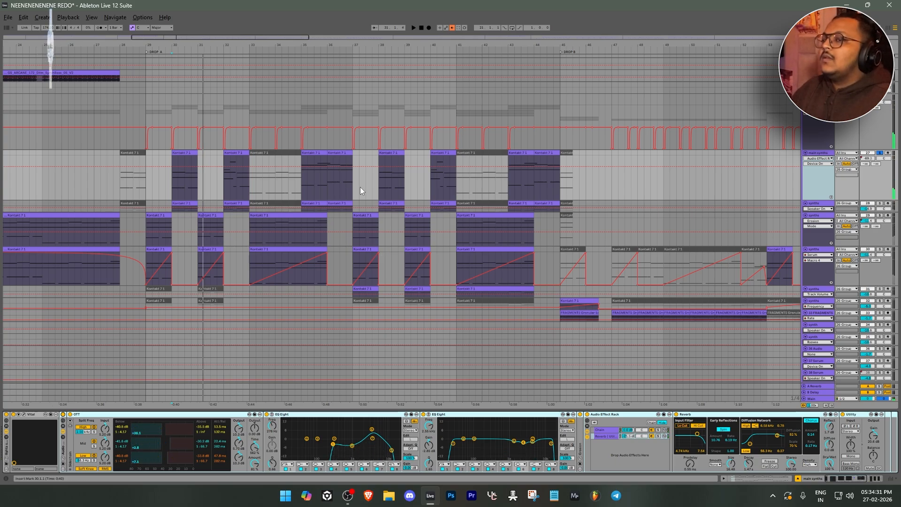
Open Serum on the synths track below main synths, inspect its PL Astra preset, and close the synth window
click(171, 208)
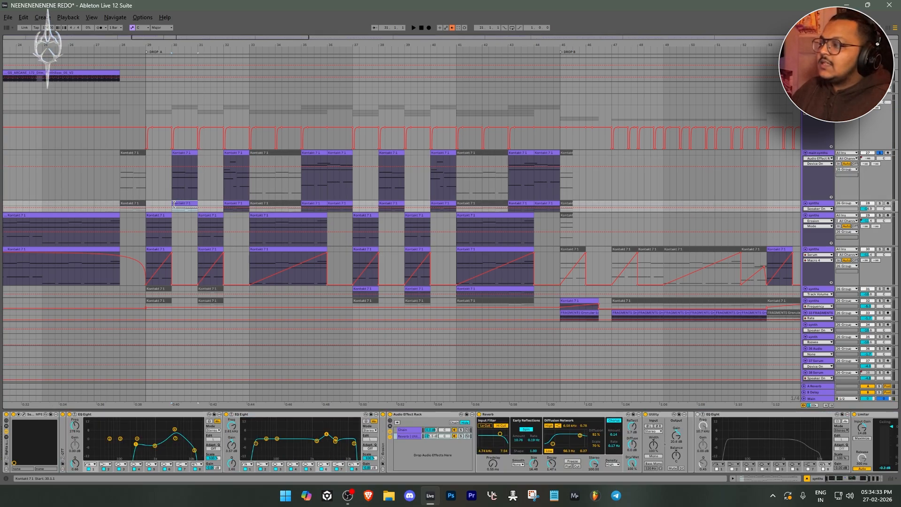
click(25, 416)
drag(422, 92, 452, 52)
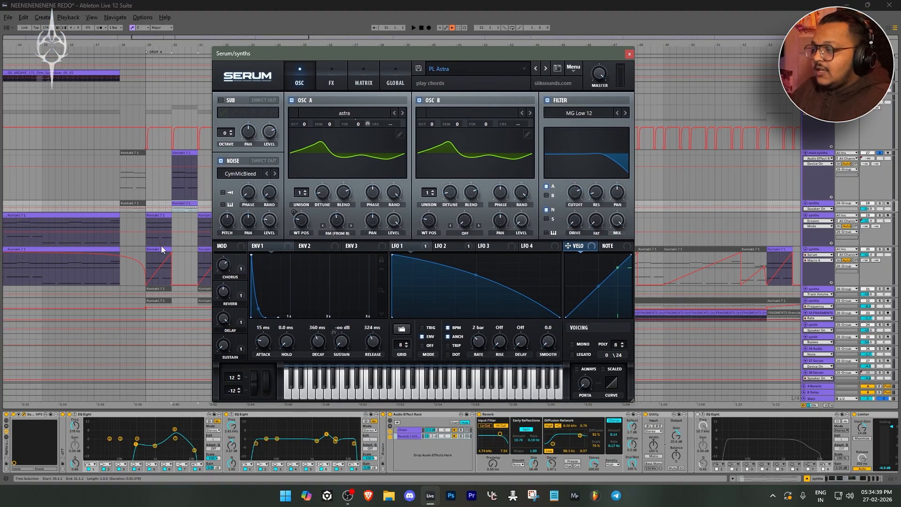
click(629, 54)
click(19, 415)
click(19, 415)
Compare this synths track's effect chain with main synths, examining its EQ Eights and Portal effects
click(105, 414)
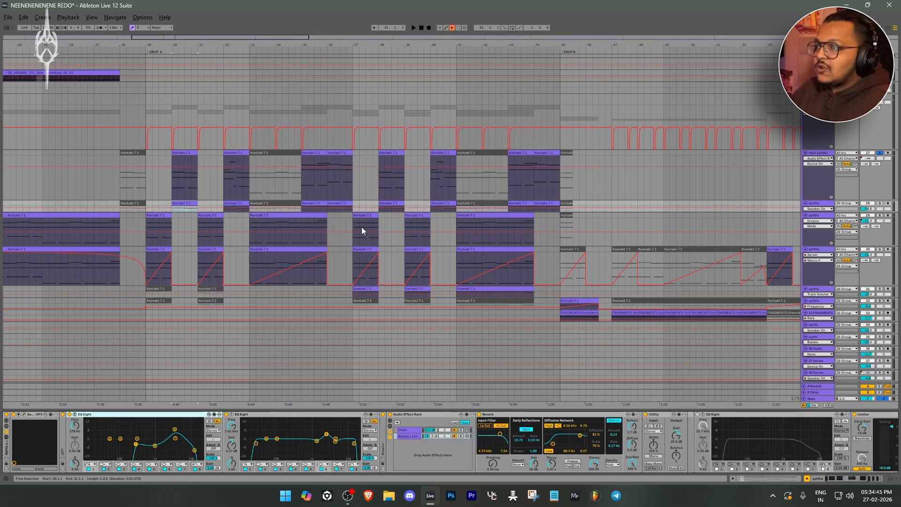
click(382, 203)
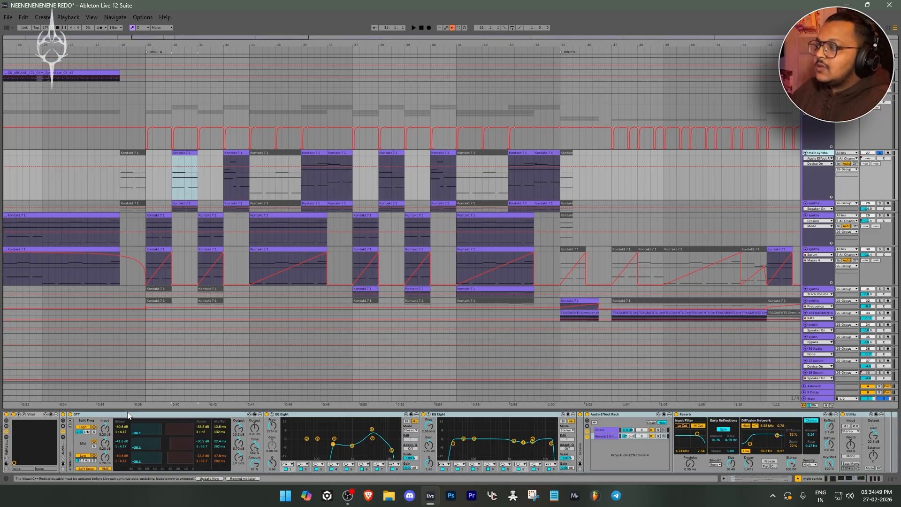
click(826, 202)
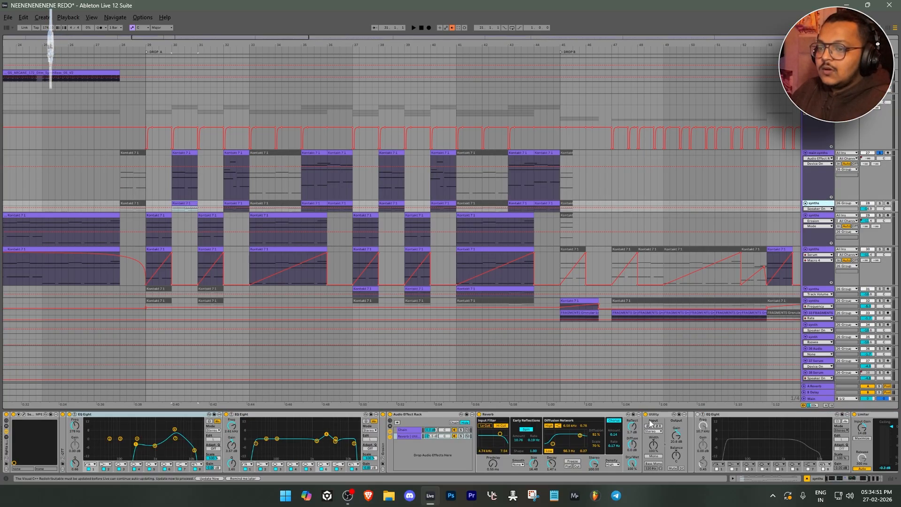
drag(831, 477, 874, 483)
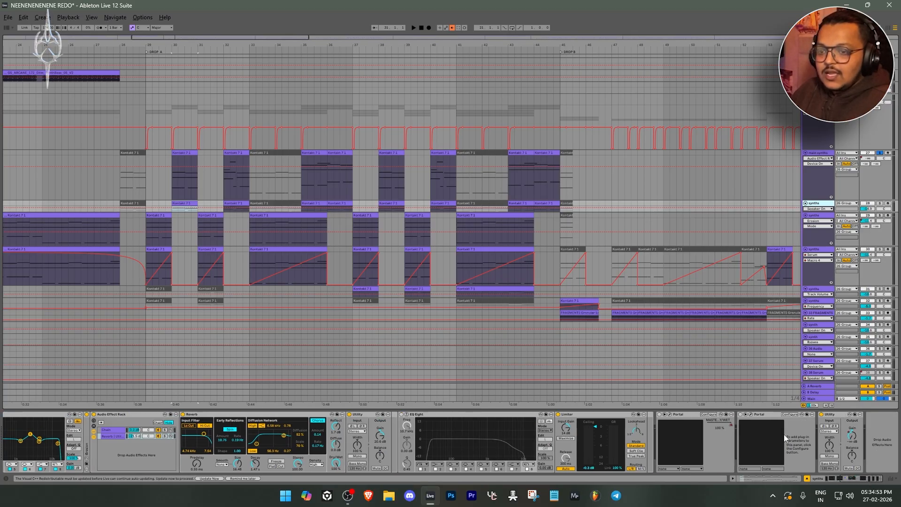
click(686, 416)
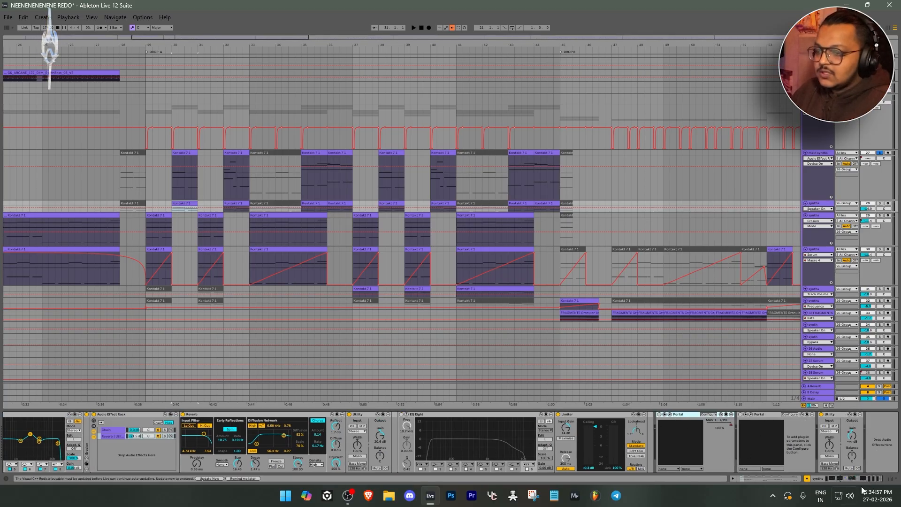
drag(870, 481, 173, 388)
click(286, 423)
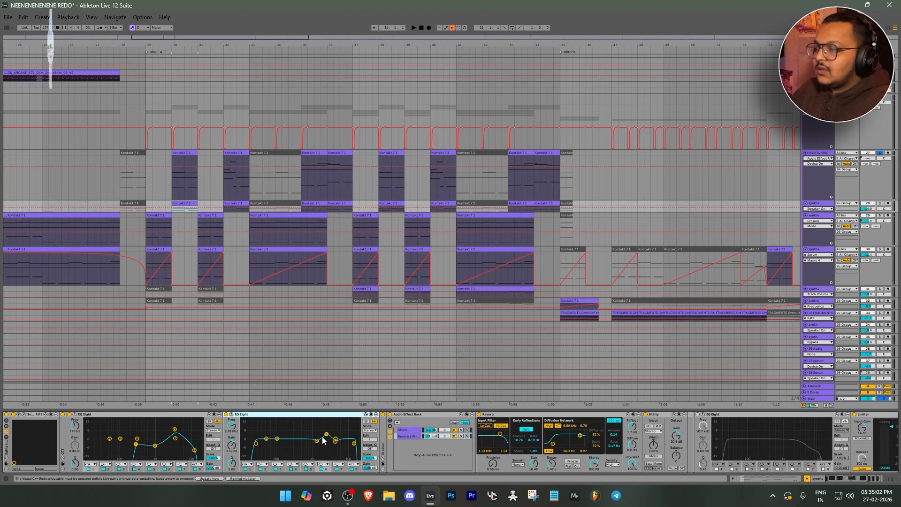
Solo the next synths track, the one with the Erosion effect, and audition its first Drop A clip from bar 29
click(162, 215)
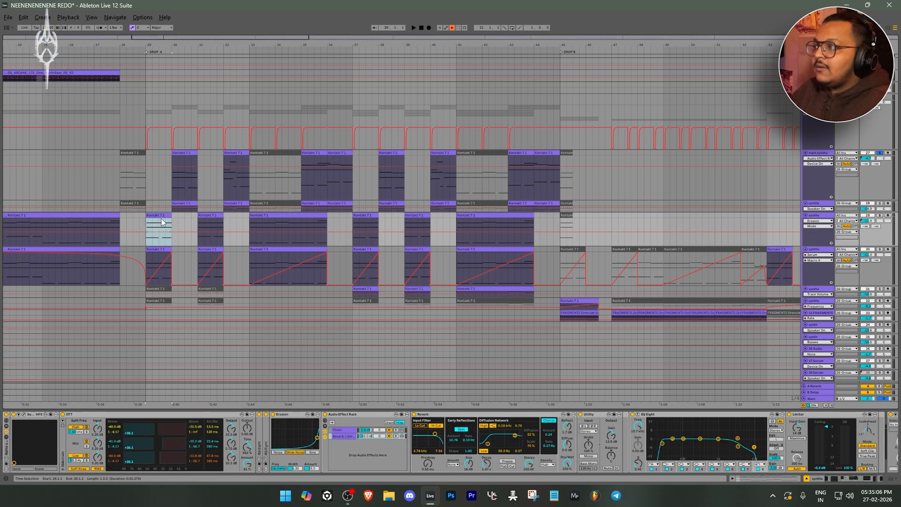
ctrl+scroll(157, 219, up, 3)
ctrl+alt+drag(154, 233, 306, 207)
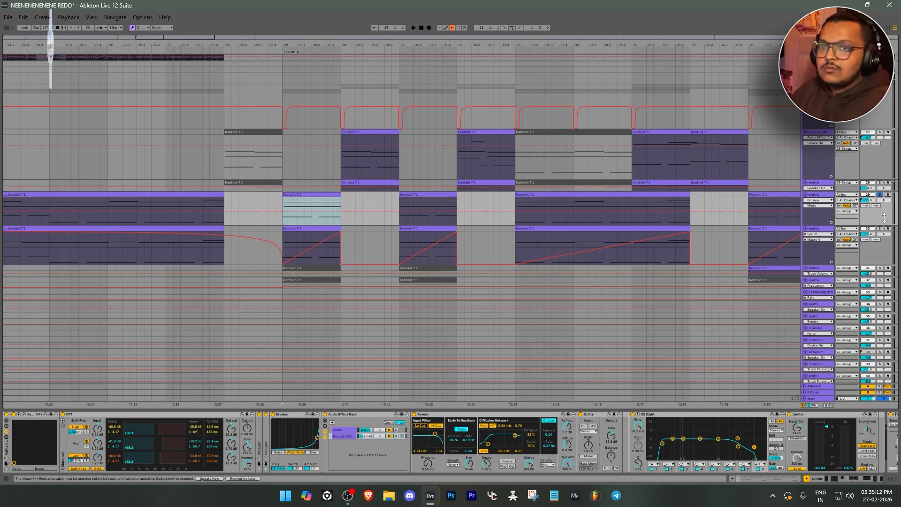
key(space)
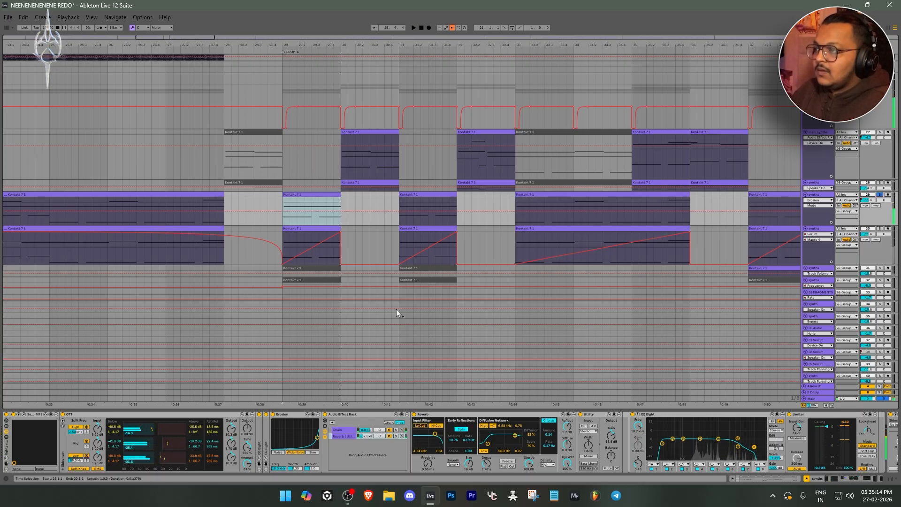
key(space)
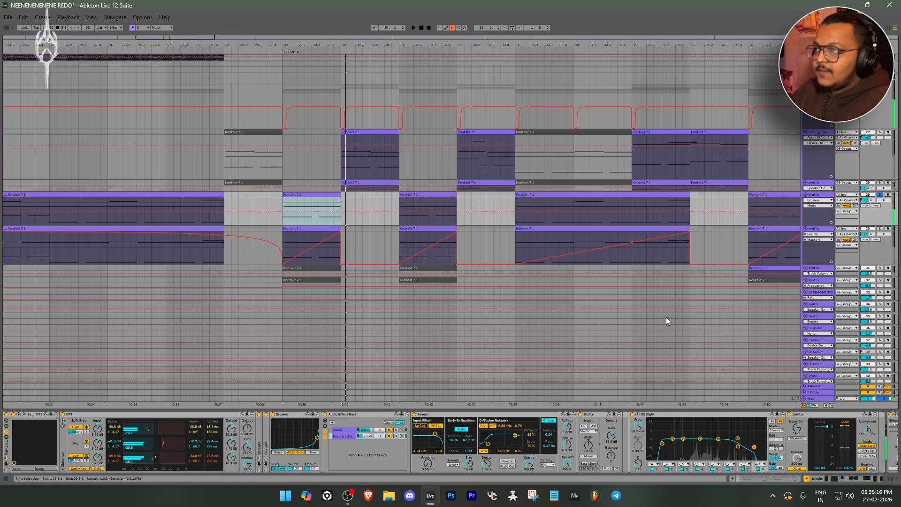
Show the automation curve that rises through the build-up on 26 Group, and audition the soloed synths at Drop A
click(819, 87)
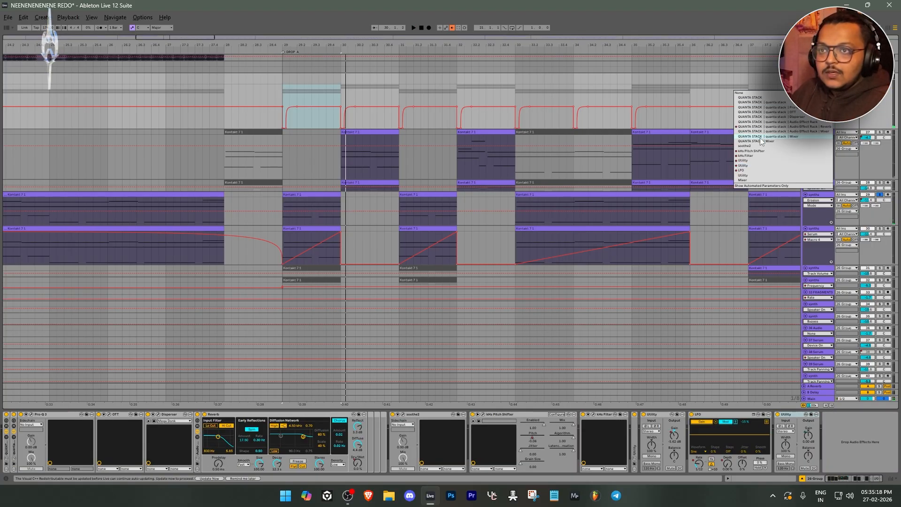
click(756, 159)
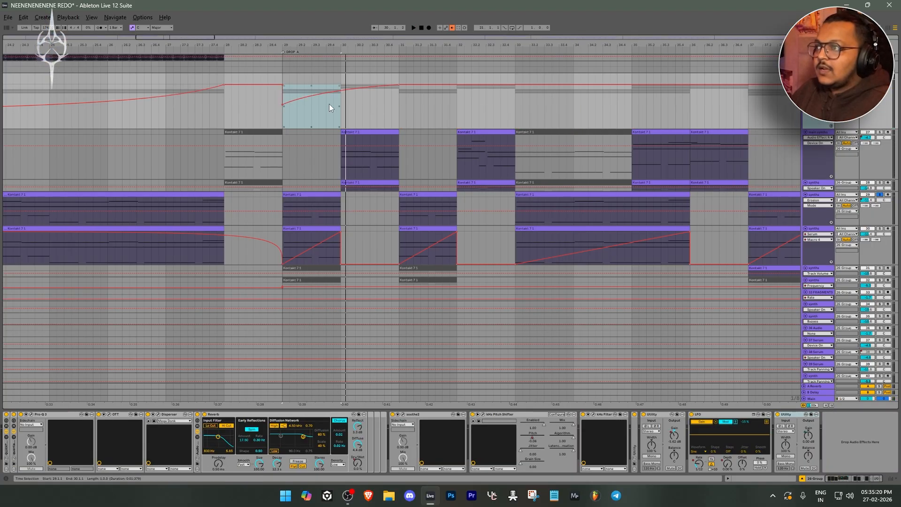
scroll(329, 103, down, 3)
key(space)
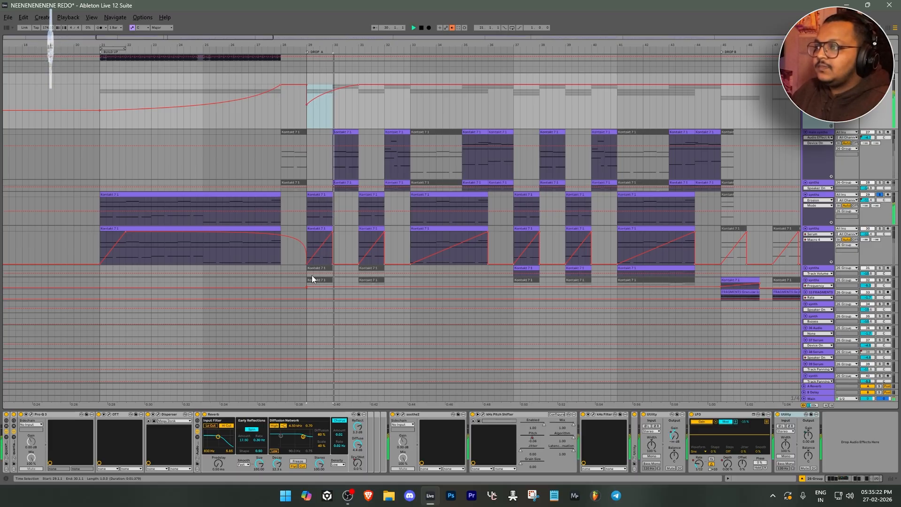
key(space)
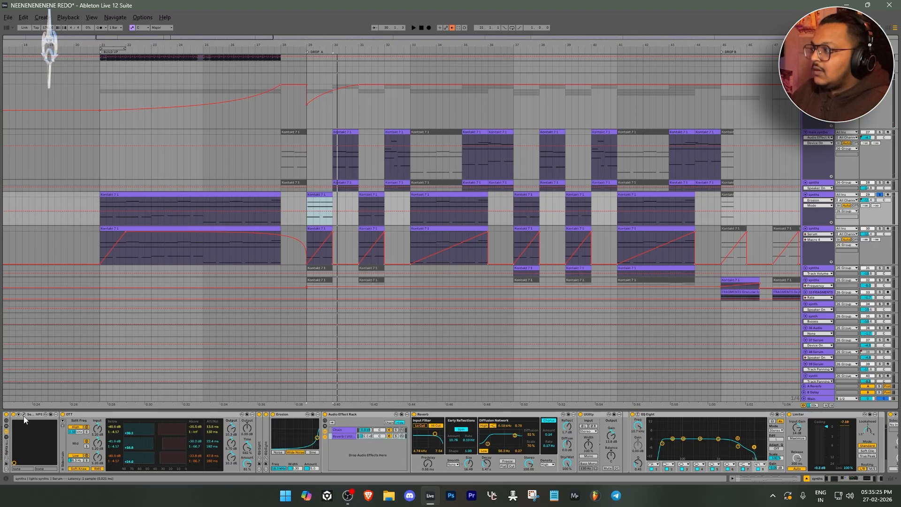
Open Serum on the soloed synths track, inspect its oscillators, effects and modulation matrix, and close the synth window
click(24, 416)
mouse_move(471, 62)
mouse_down()
mouse_move(556, 88)
mouse_move(461, 88)
mouse_move(486, 68)
mouse_up()
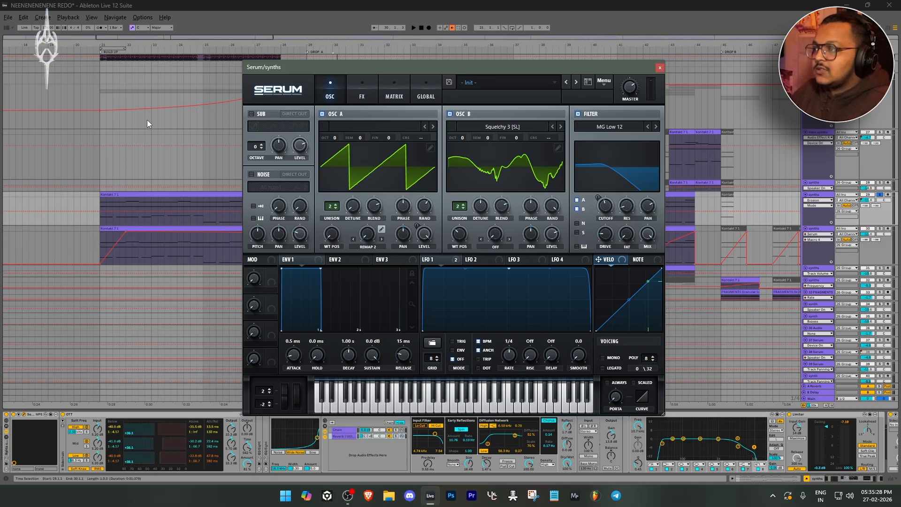
click(362, 89)
click(394, 89)
click(362, 89)
click(330, 89)
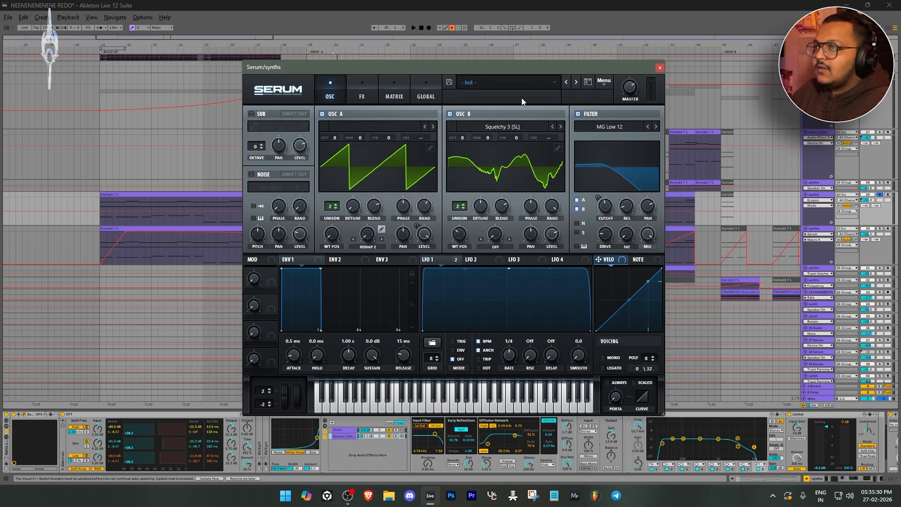
click(660, 68)
click(24, 414)
click(24, 414)
Examine the soloed synths track's chain from OTT and Erosion through the Audio Effect Rack to the last EQ Eight, unfolding both collapsed EQ Eights
click(129, 416)
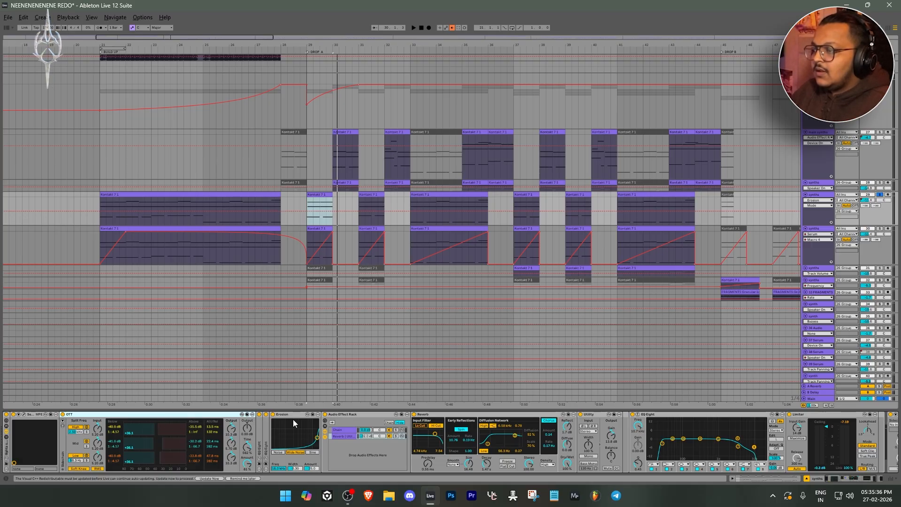
click(291, 466)
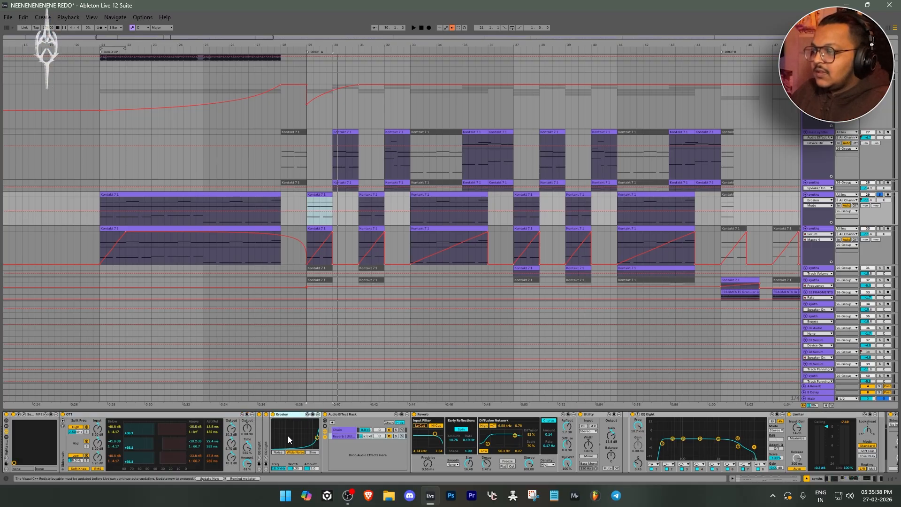
double_click(258, 438)
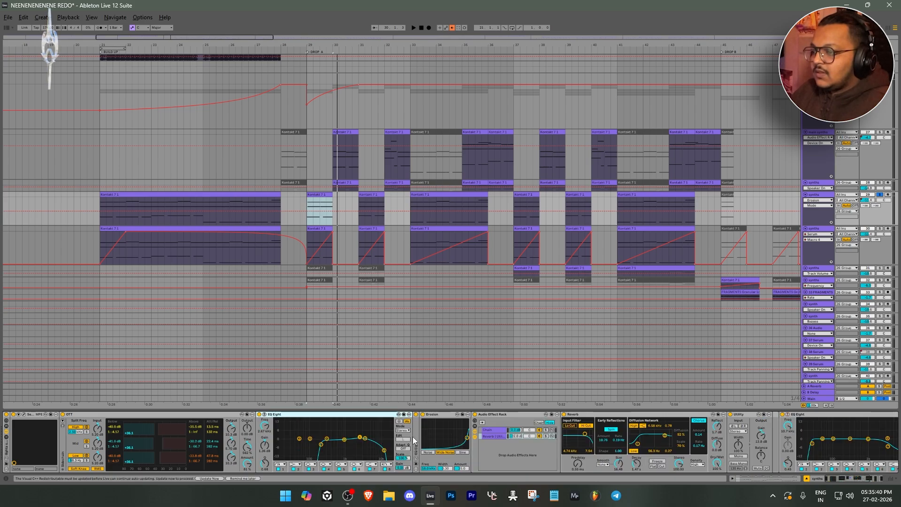
double_click(415, 439)
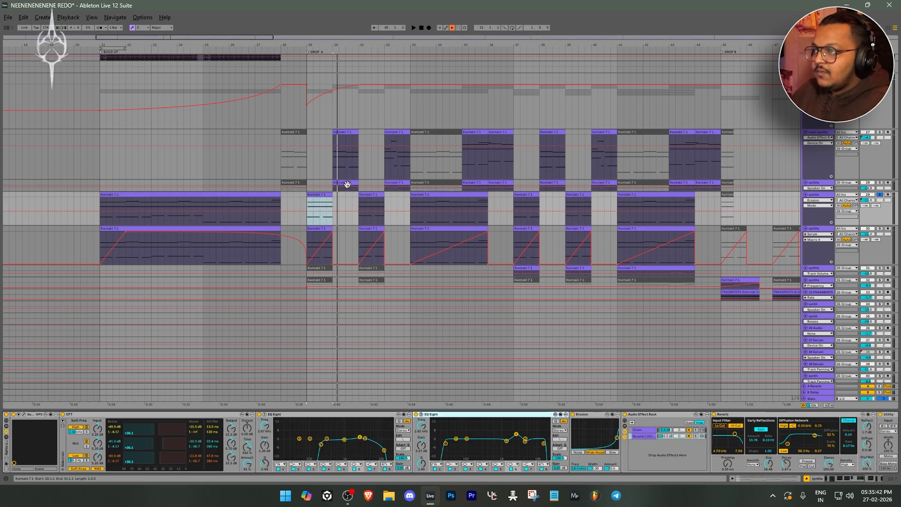
click(652, 420)
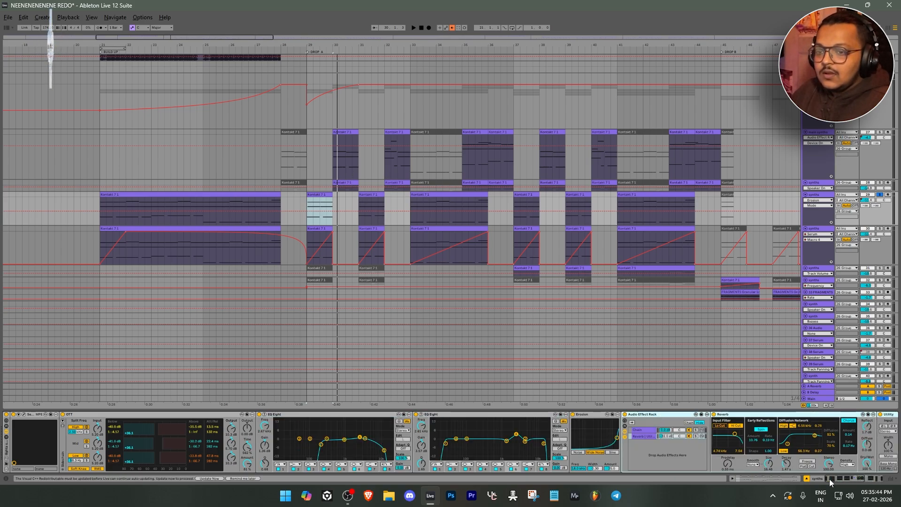
click(855, 480)
click(569, 416)
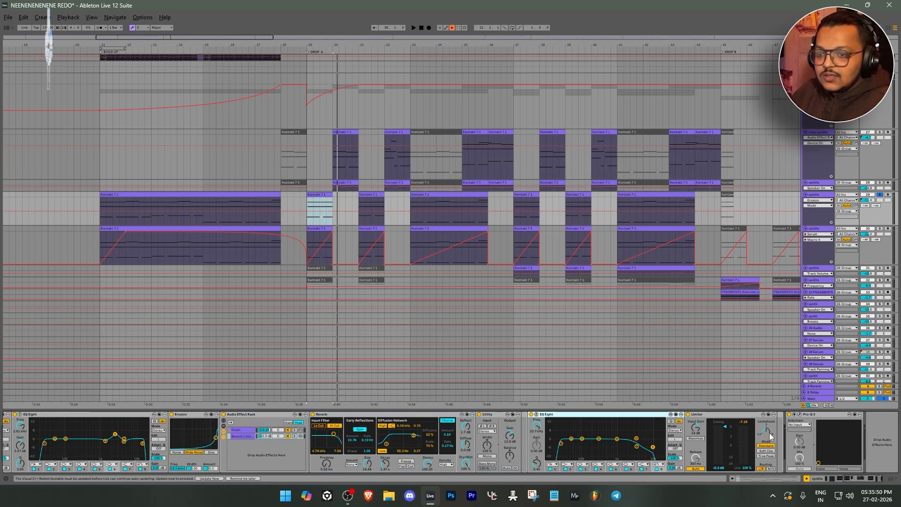
Open Pro-Q 3 on the soloed synths track, inspect its low cut and mid-range dips, and close it
click(795, 414)
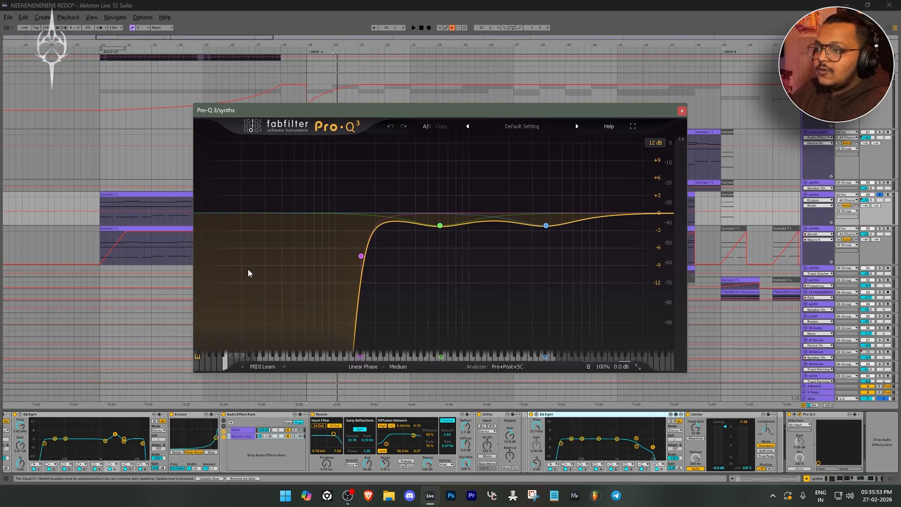
click(353, 256)
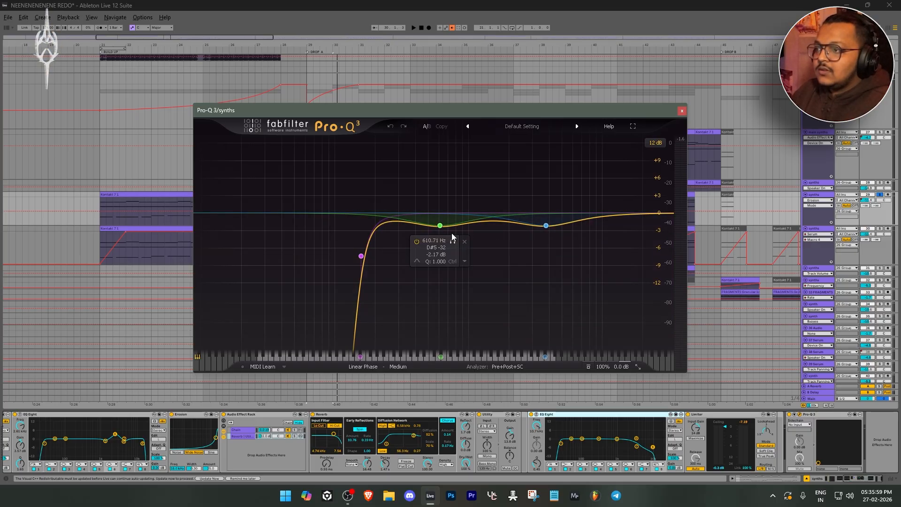
click(682, 111)
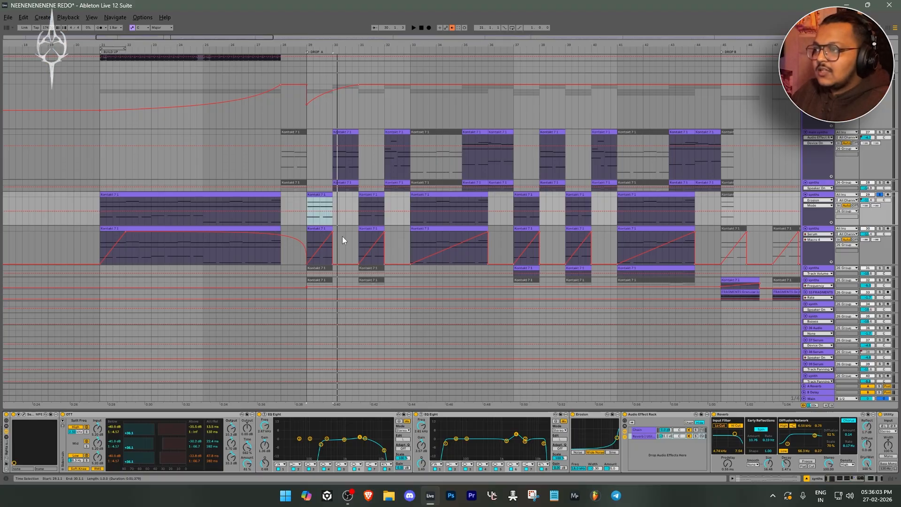
Compare the Drop A clips on the synths track with Serum Macro 4 automation, and place the insert marker on it at Drop B
click(320, 228)
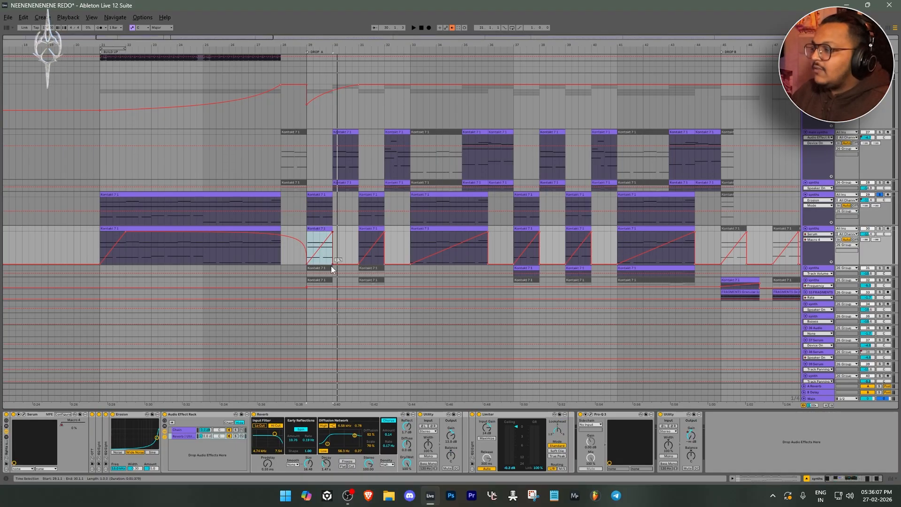
click(457, 197)
click(455, 228)
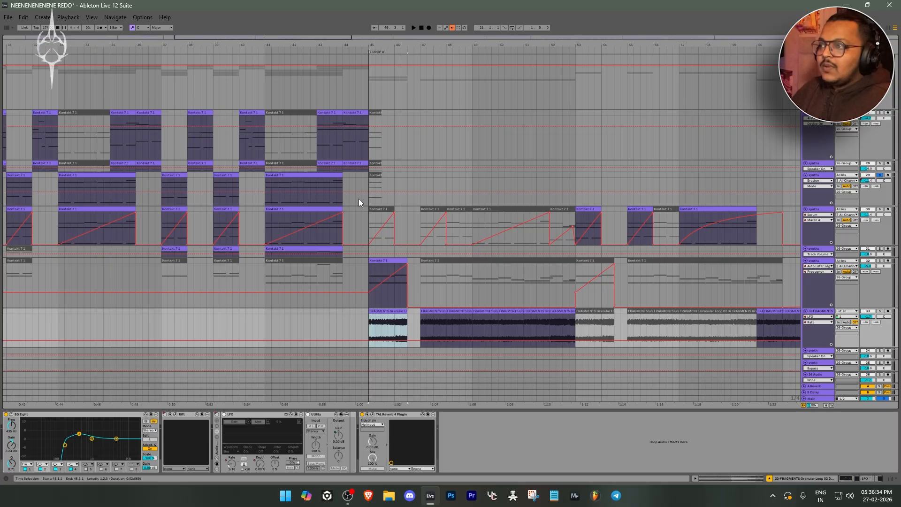
click(365, 226)
scroll(412, 263, down, 3)
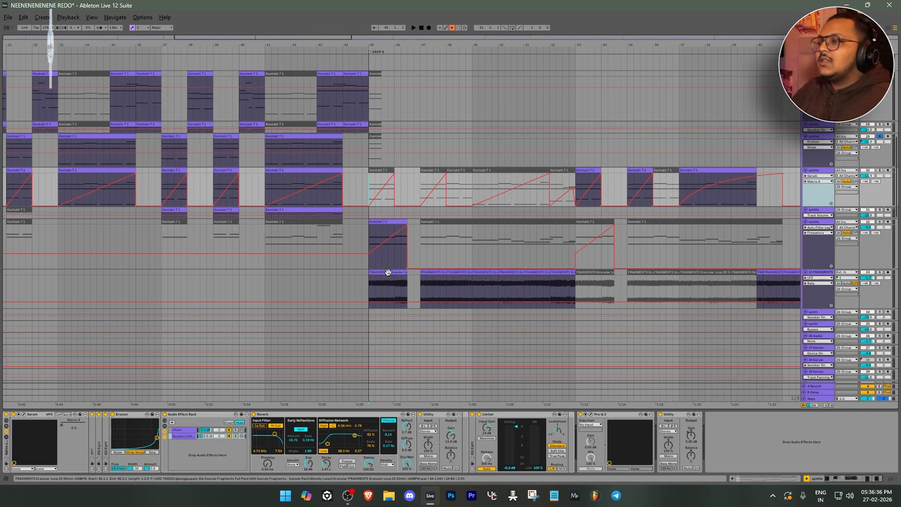
Select the first FRAGMENTS granular loop clip at Drop B and survey where the loop sits across the arrangement
click(388, 272)
key(w)
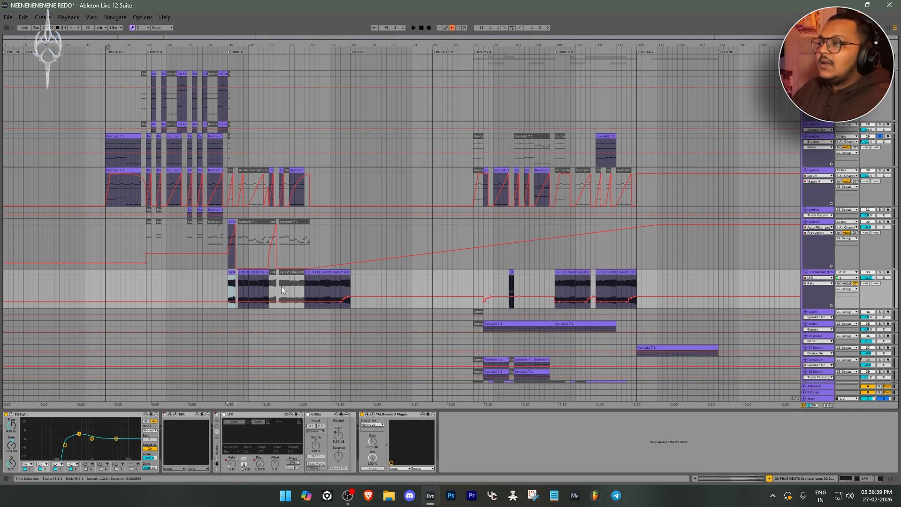
scroll(282, 288, up, 2)
scroll(178, 293, up, 2)
drag(181, 295, 479, 290)
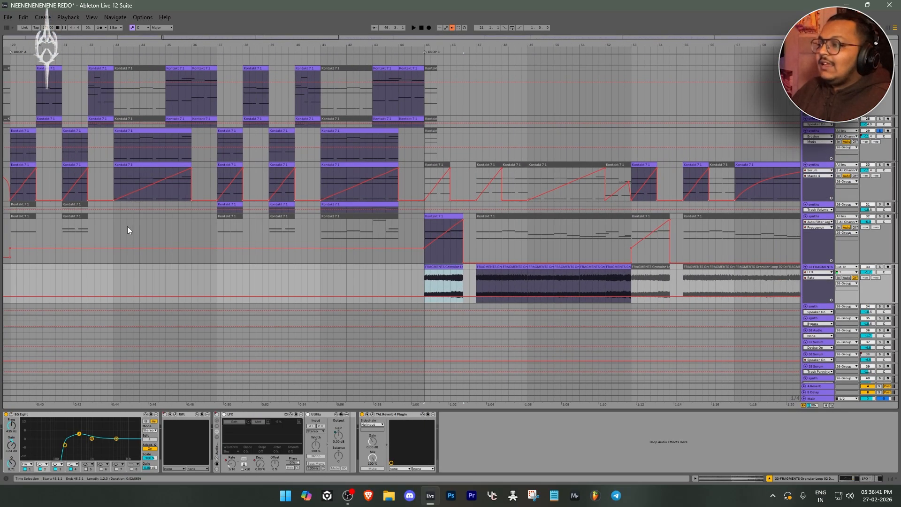
scroll(102, 213, down, 2)
scroll(12, 148, up, 5)
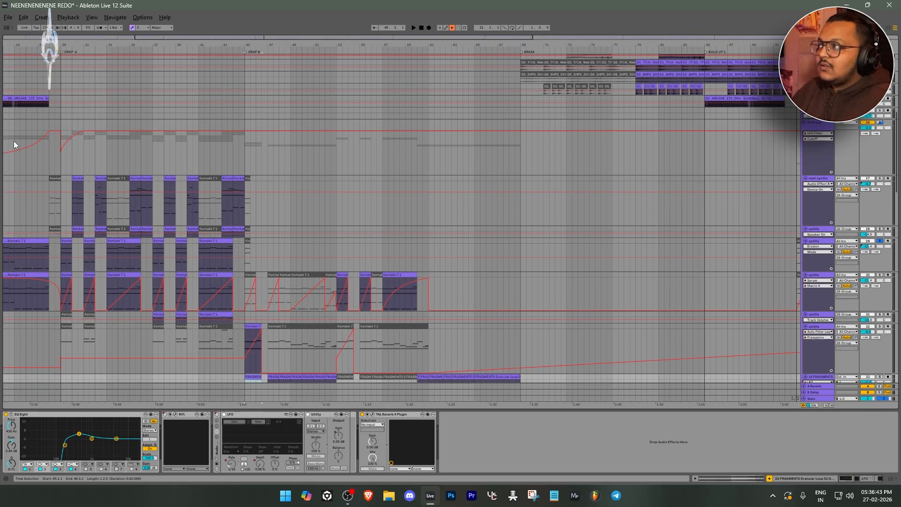
scroll(13, 141, up, 1)
key(w)
scroll(167, 255, down, 3)
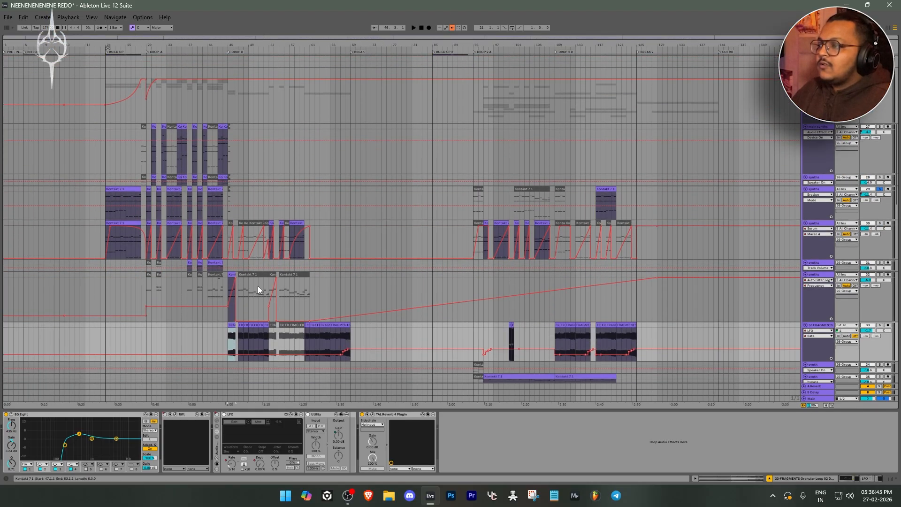
Solo the FRAGMENTS track, play it from Drop B, and look through its list of automatable devices without changing the selection
scroll(235, 282, down, 3)
scroll(223, 280, up, 5)
key(s)
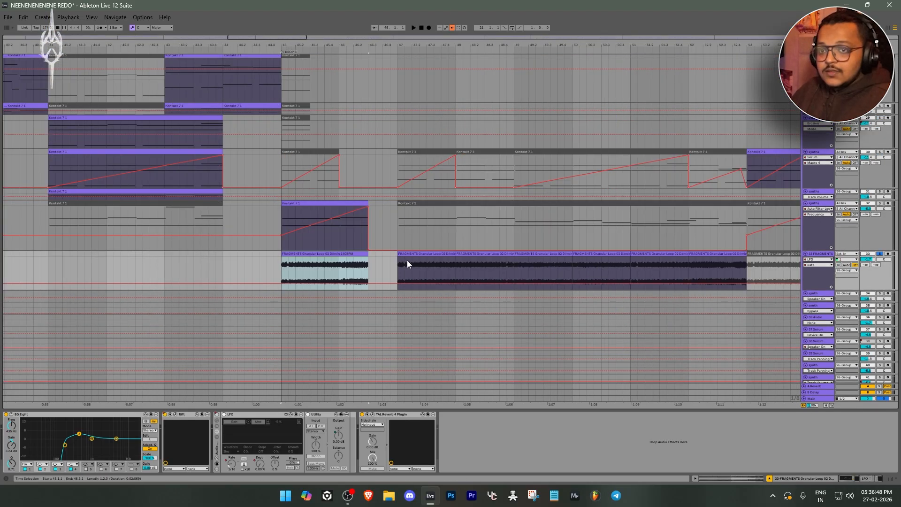
key(w)
key(space)
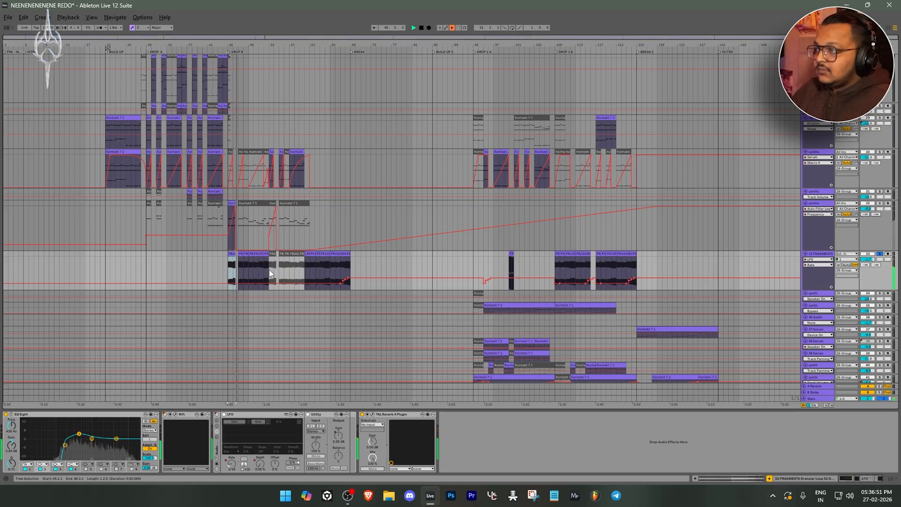
scroll(219, 269, up, 5)
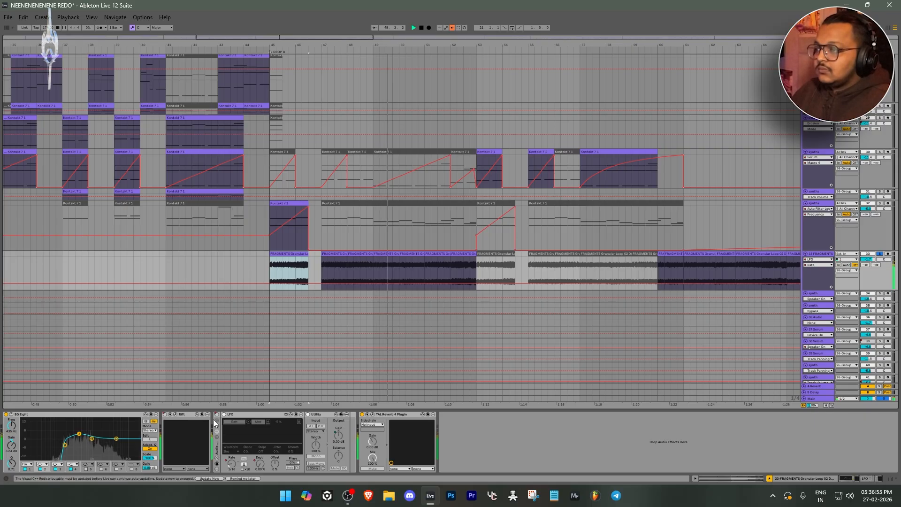
click(819, 260)
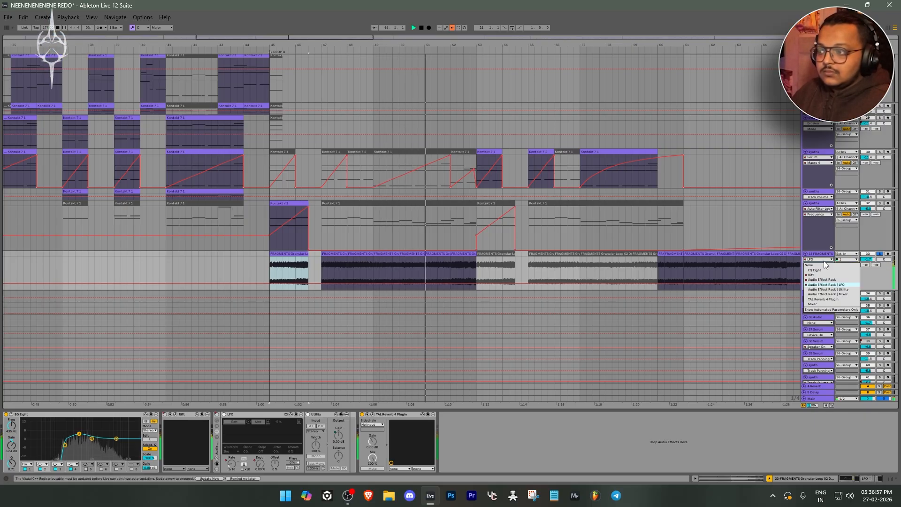
click(825, 262)
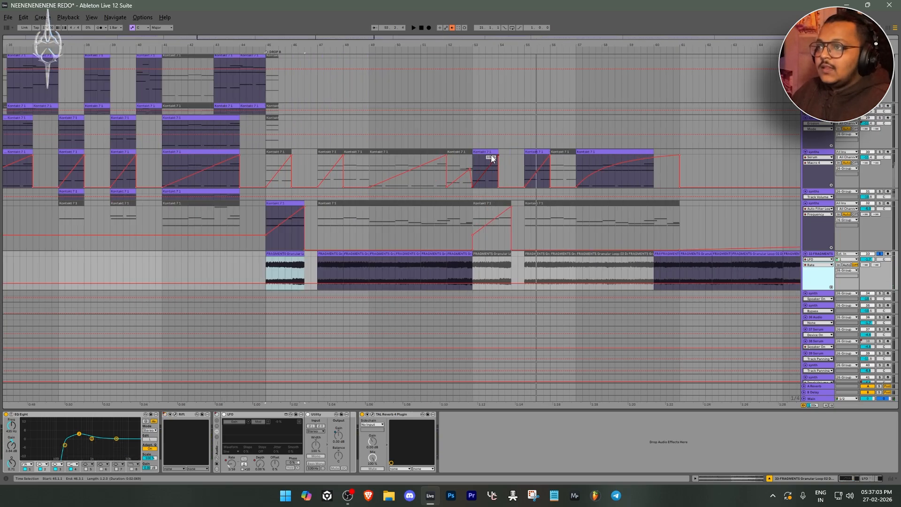
Audition the soloed Serum Macro 4 synths track from bar 53, and select the Drop B opening clip on the Auto Filter synths track
click(491, 155)
key(space)
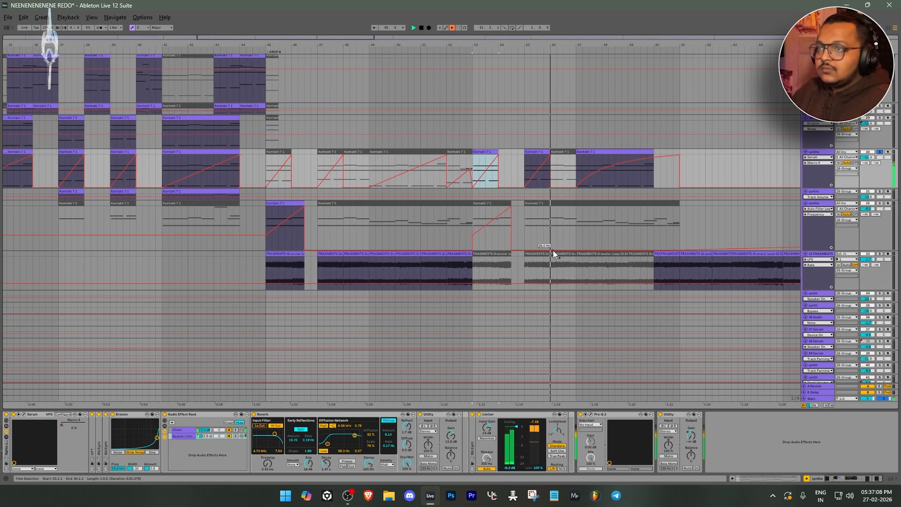
scroll(553, 249, down, 3)
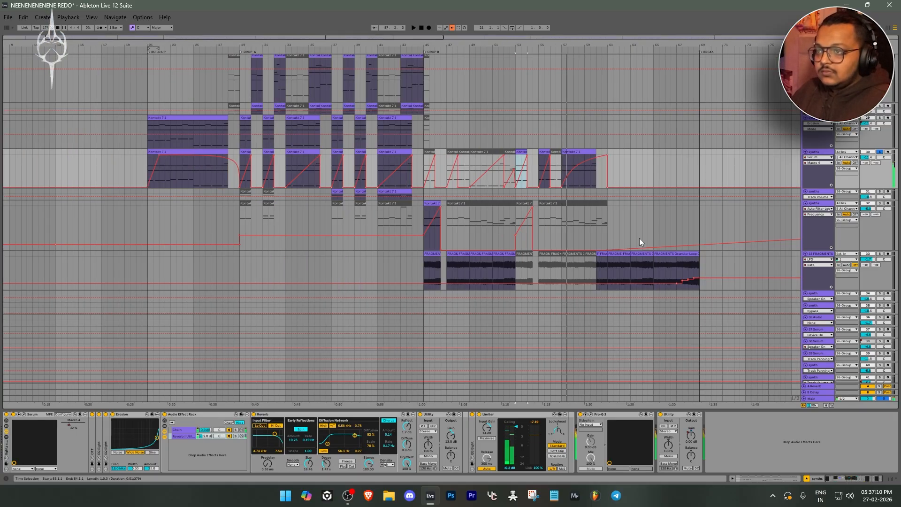
click(438, 215)
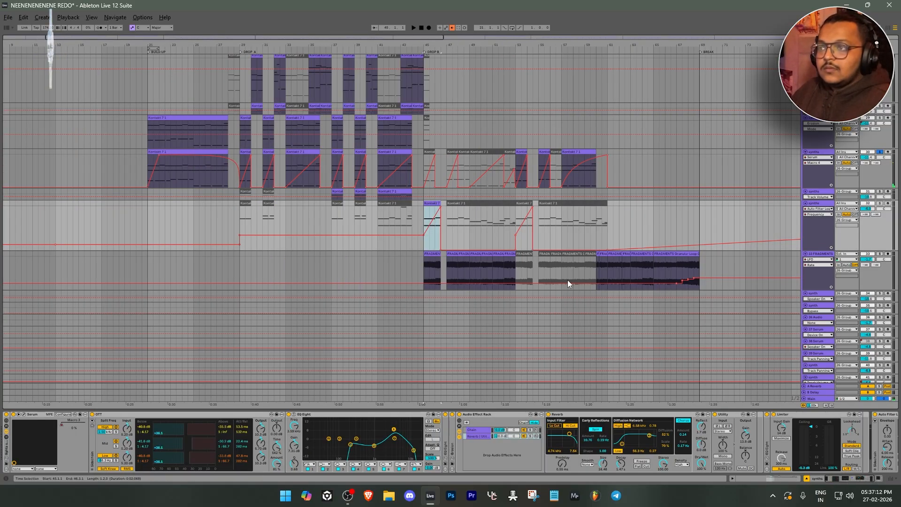
Select the first FRAGMENTS clip at Drop B, solo its track, and audition the opening of the loop several times
click(432, 264)
scroll(469, 261, up, 3)
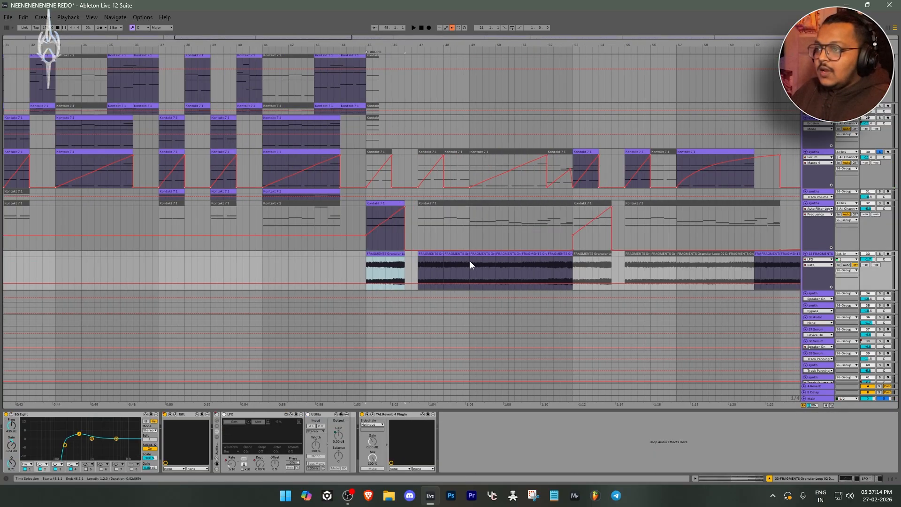
click(424, 257)
click(390, 257)
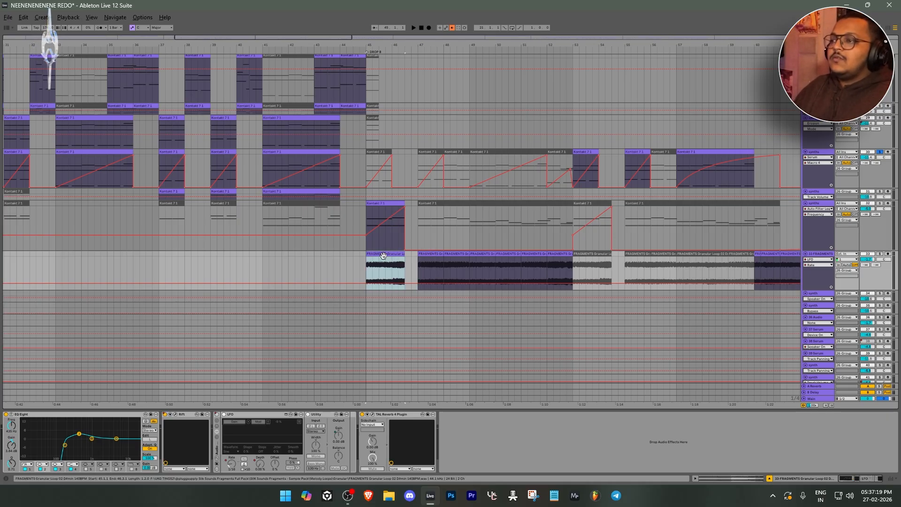
key(s)
key(space)
key(space)
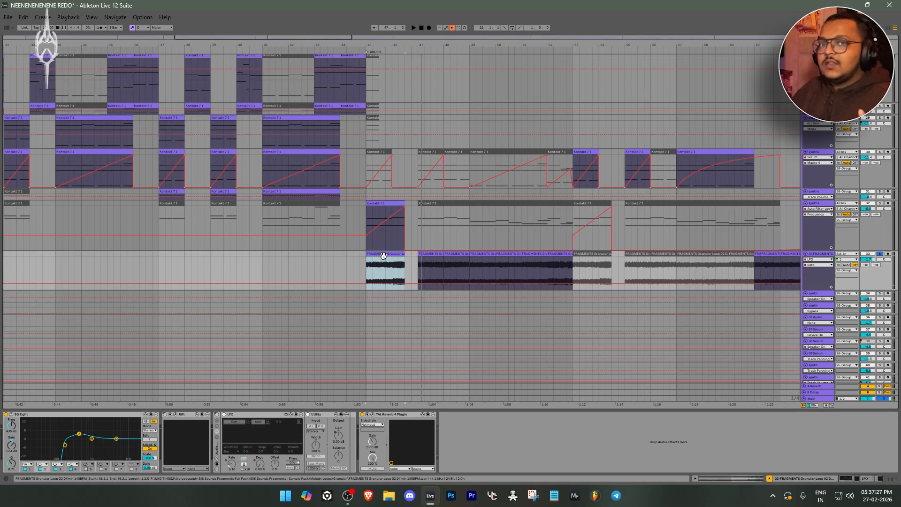
key(space)
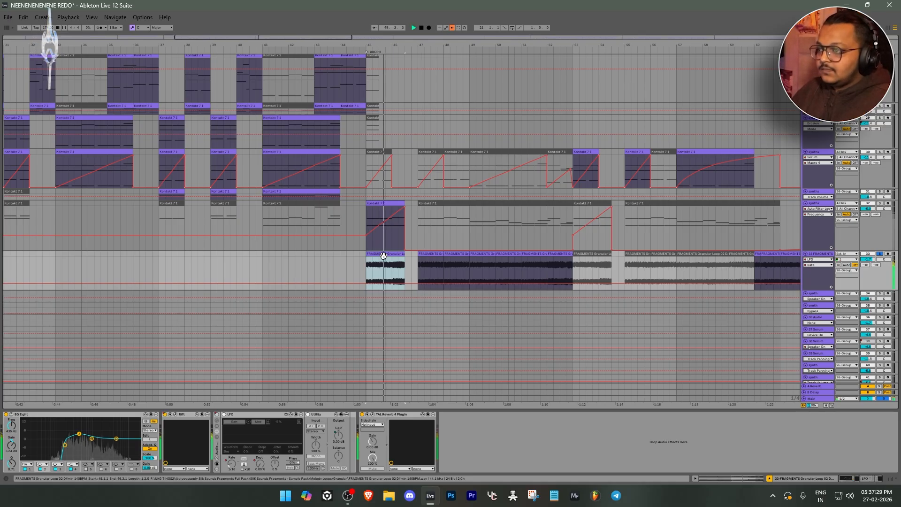
key(space)
key(space)
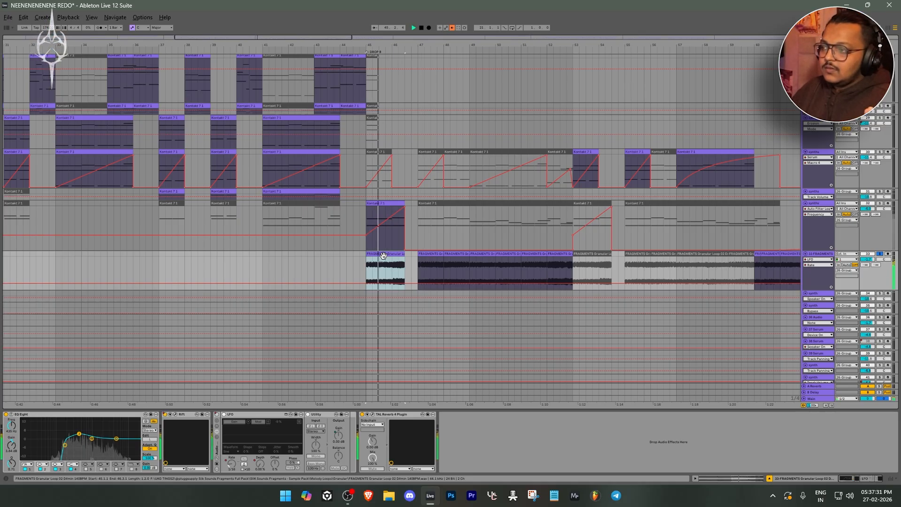
key(space)
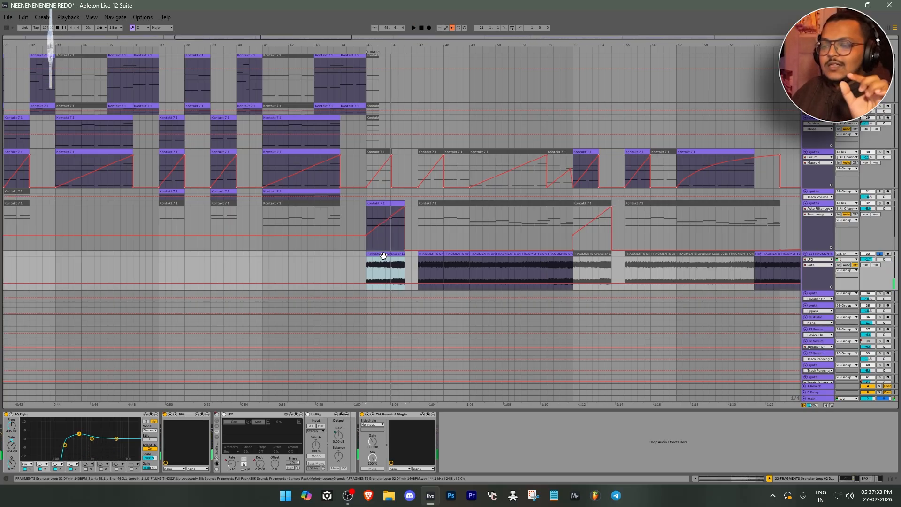
key(space)
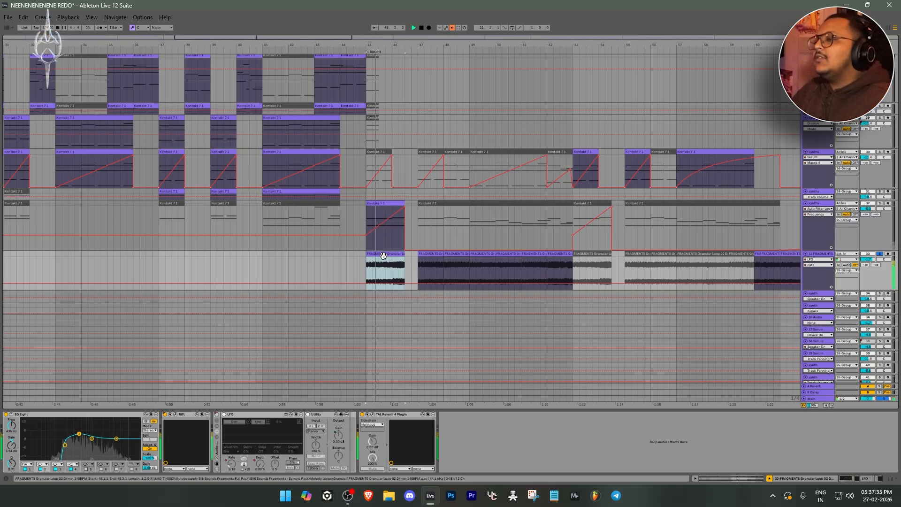
Open the TAL Reverb 4 plug-in on the FRAGMENTS track and reposition its window for inspection
scroll(383, 255, down, 2)
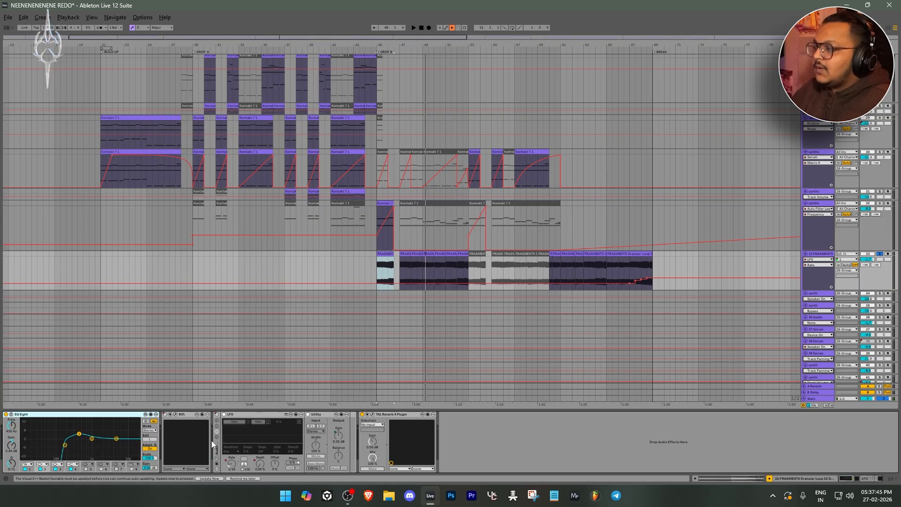
click(394, 415)
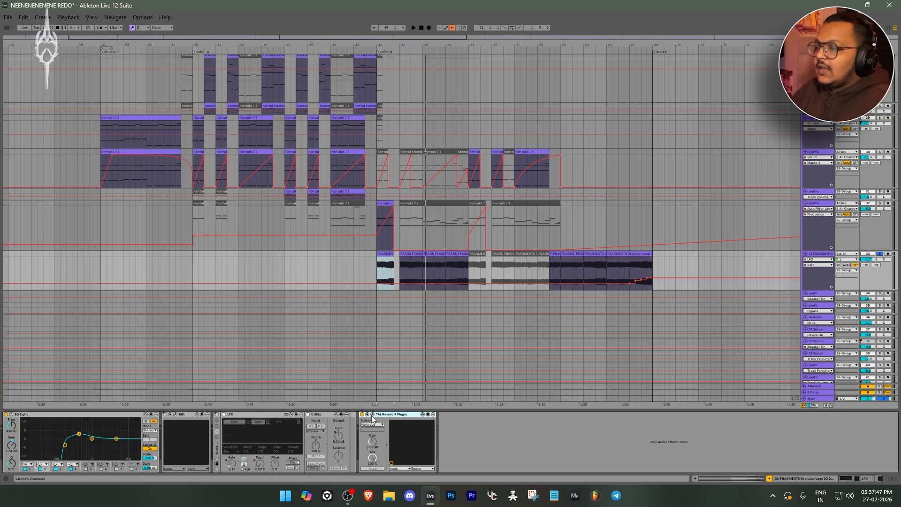
click(373, 415)
drag(363, 107, 460, 89)
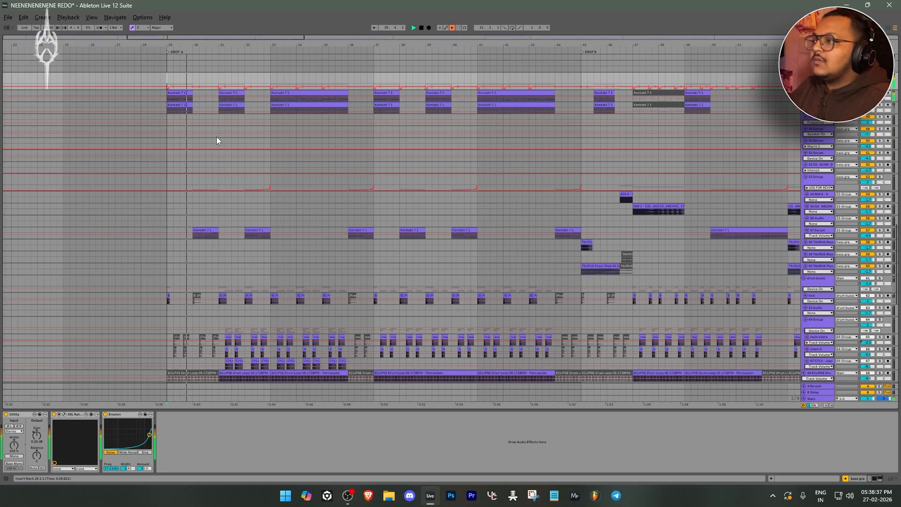
Listen to the soloed bass group from Drop A while scanning the bass tracks inside it
scroll(216, 136, up, 3)
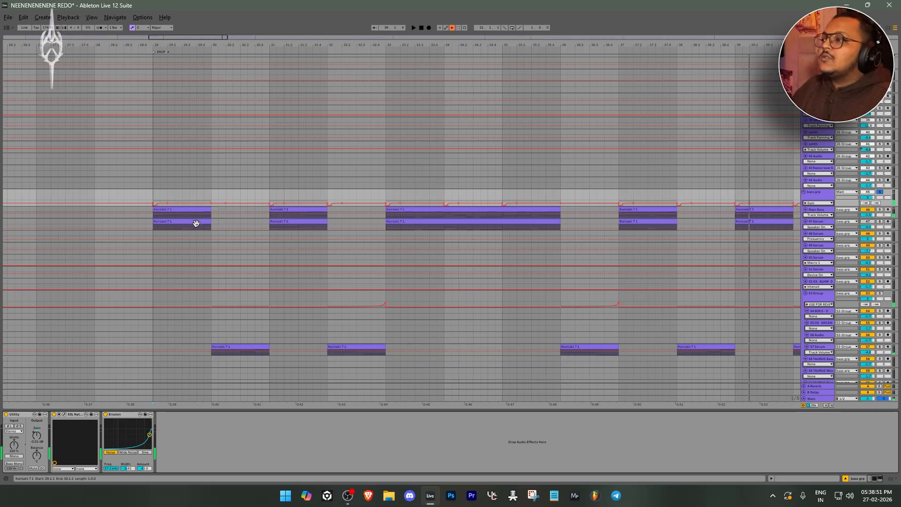
drag(195, 223, 288, 227)
scroll(289, 228, down, 1)
scroll(289, 229, down, 5)
scroll(290, 228, down, 5)
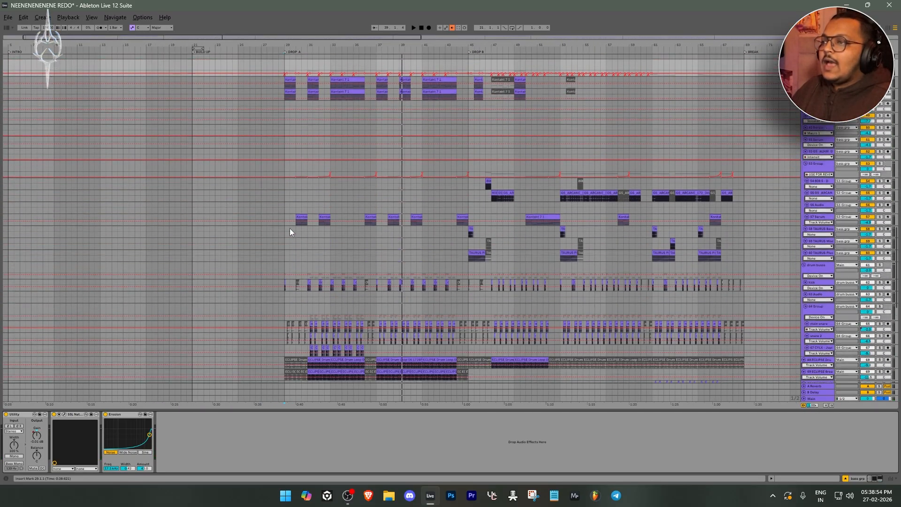
scroll(290, 228, up, 3)
scroll(293, 232, up, 5)
Select the first Main Bass clip in Drop A and the first 57 Serum clip to bring up their device chains
click(266, 191)
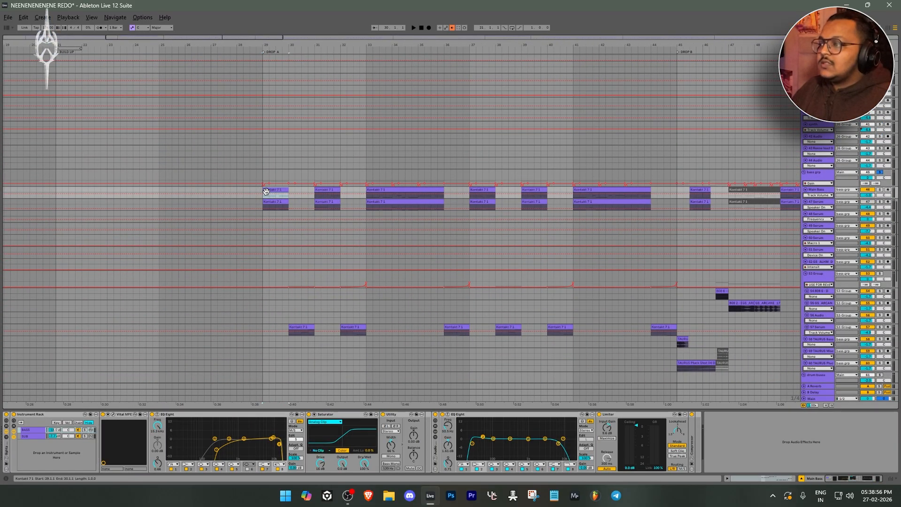
click(283, 205)
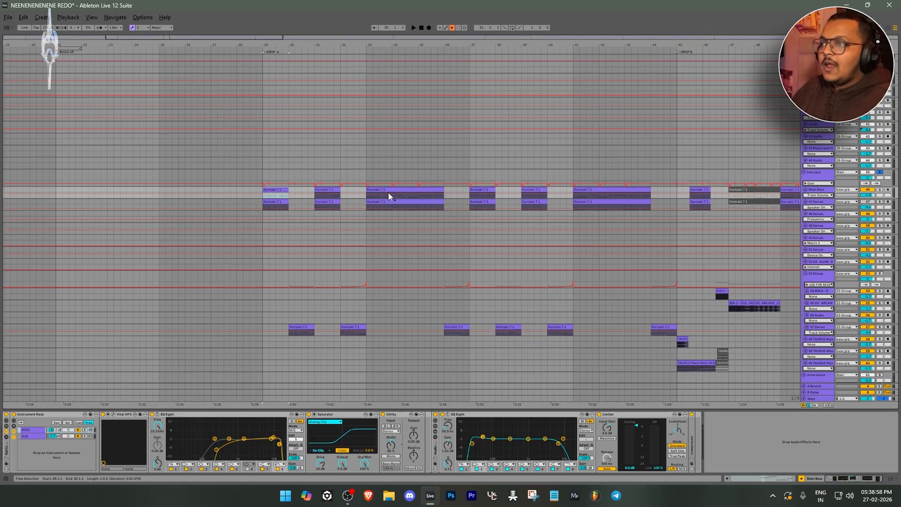
click(302, 328)
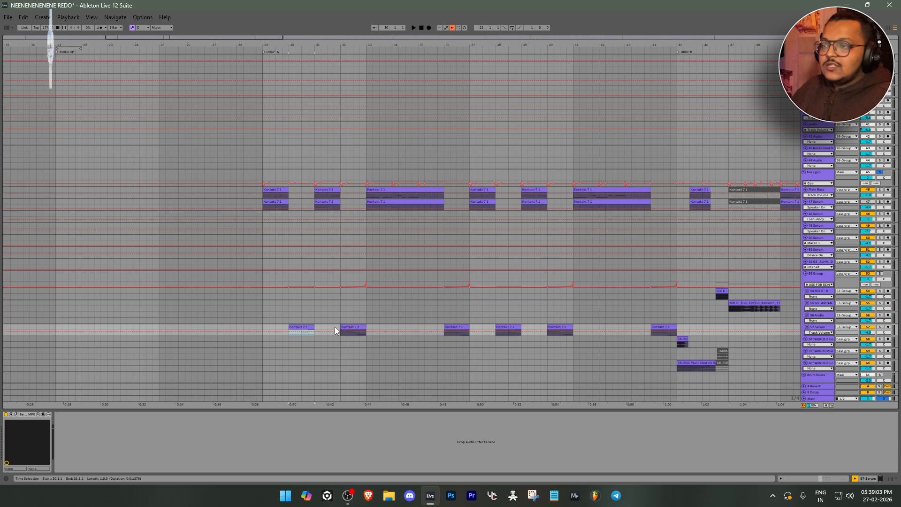
Show the bass grp track's Utility Gain automation in an enlarged lane and examine its curve across Drop A
click(828, 175)
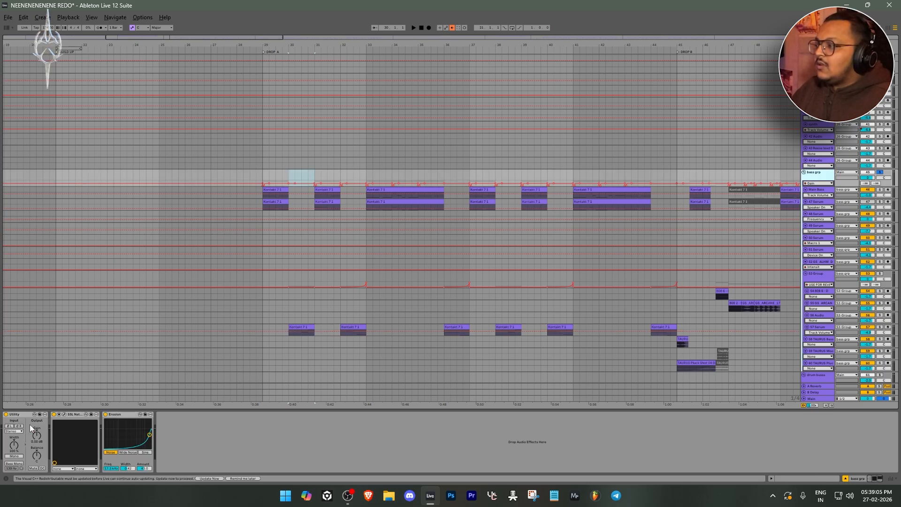
click(37, 435)
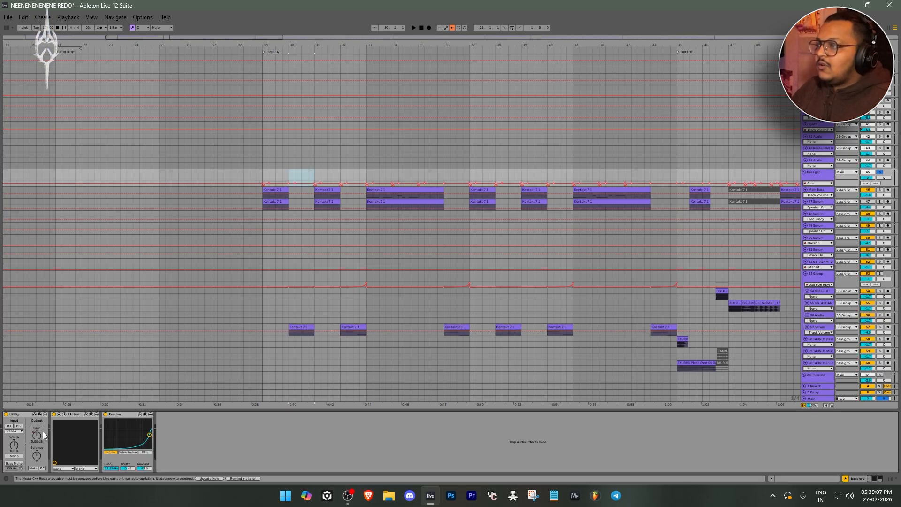
scroll(303, 179, up, 5)
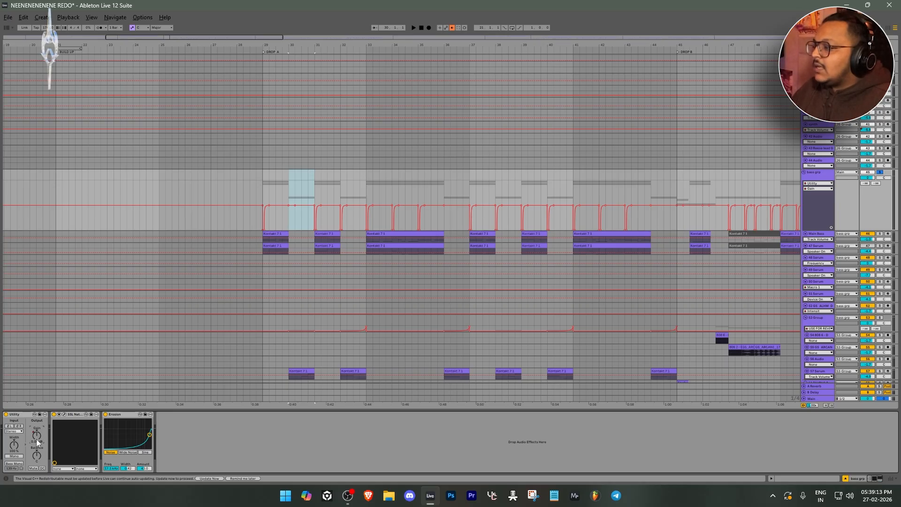
click(26, 421)
click(42, 440)
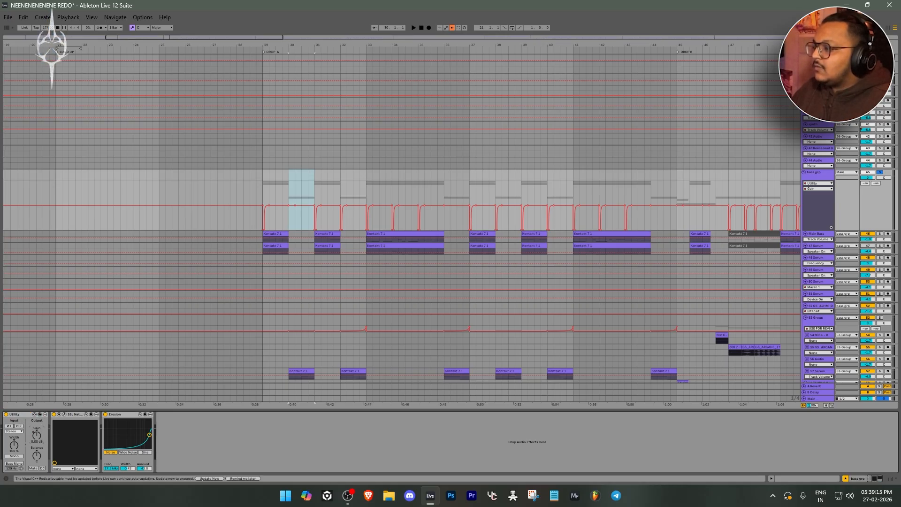
Open SSL Native X-ValveComp on the bass group, inspect its attack, hold, threshold and ratio settings, and close it
click(65, 414)
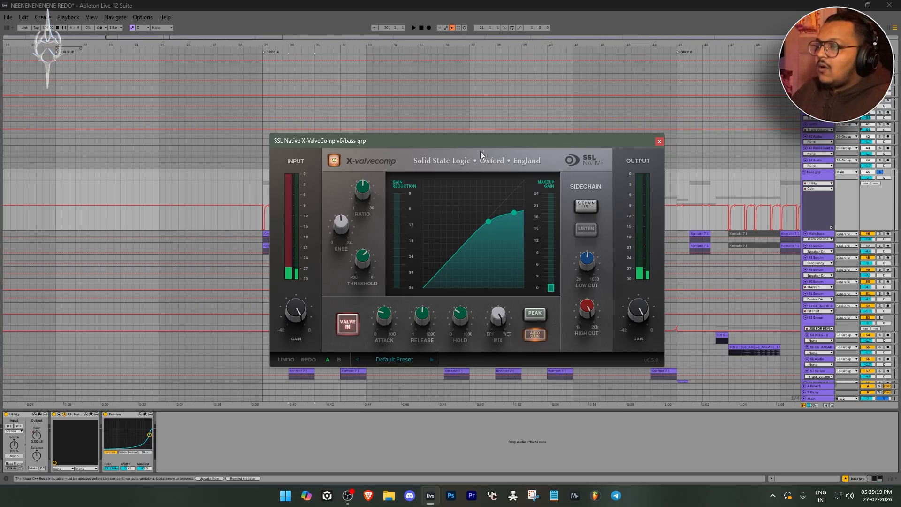
drag(485, 142, 483, 126)
mouse_move(376, 300)
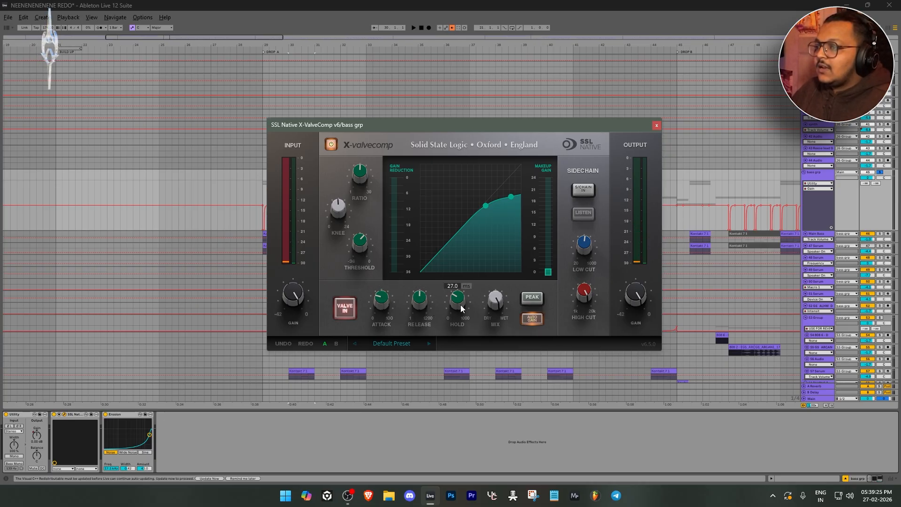
mouse_move(367, 248)
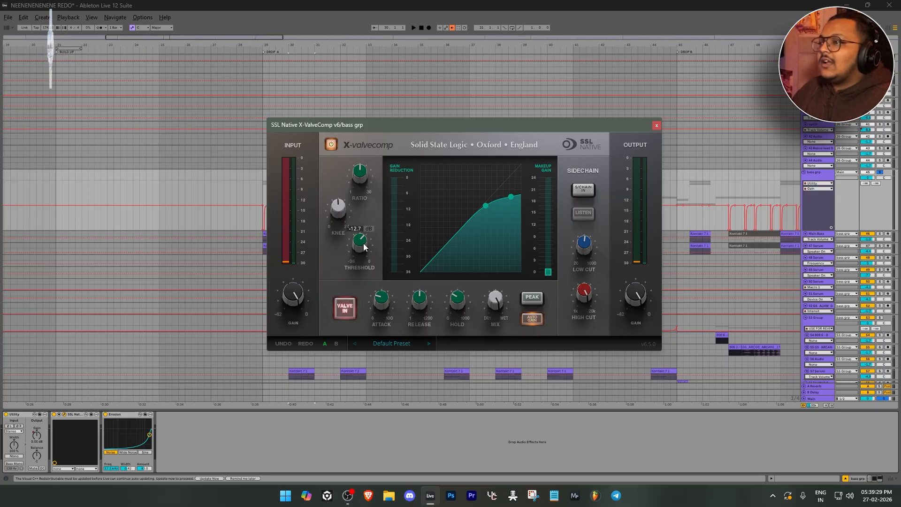
mouse_move(357, 183)
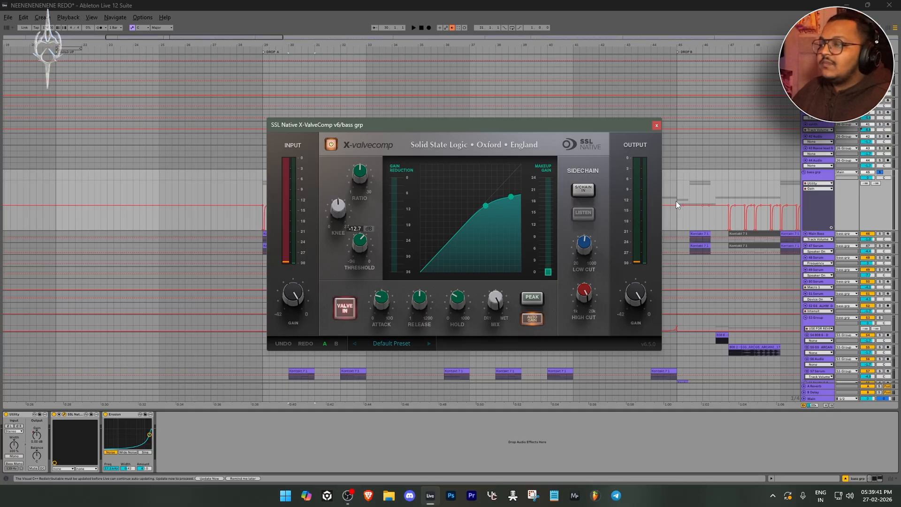
click(657, 125)
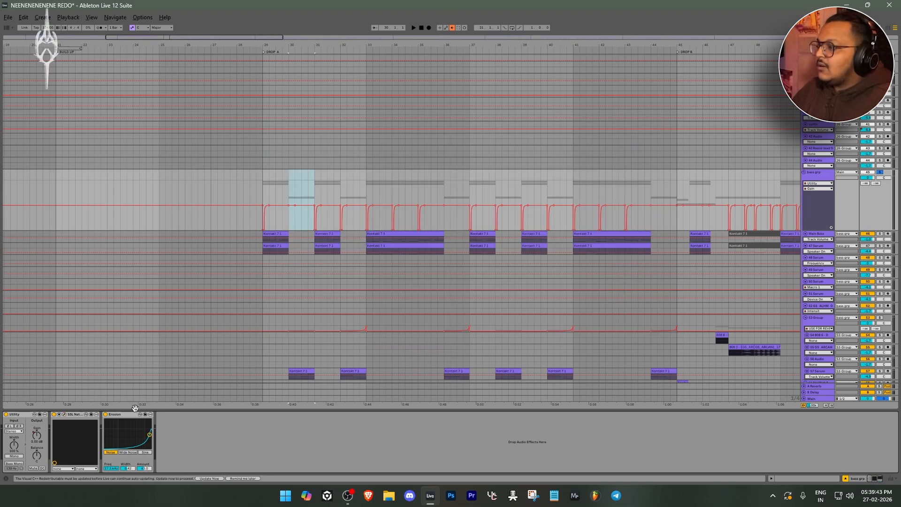
Switch off the Erosion effect on the bass group
click(106, 415)
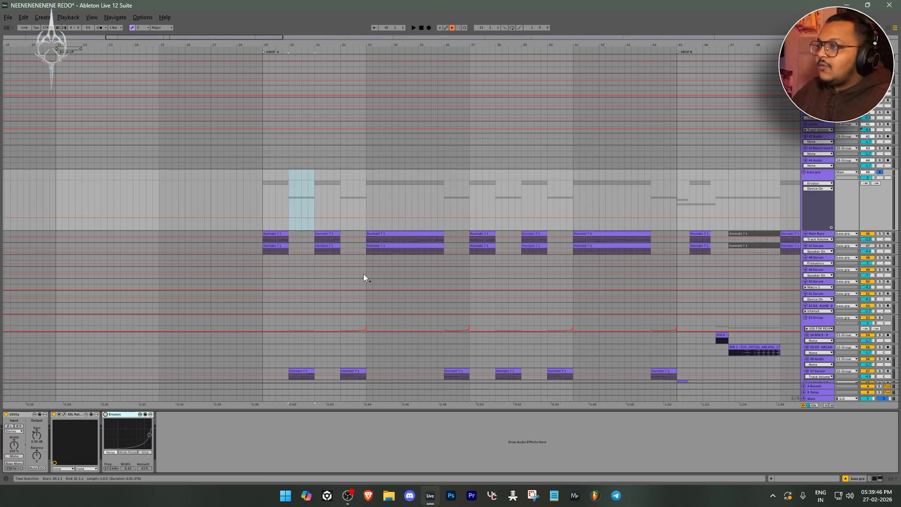
Play from the start of Drop A with Erosion bypassed and switch the bass group's Erosion back on during playback
click(264, 211)
key(space)
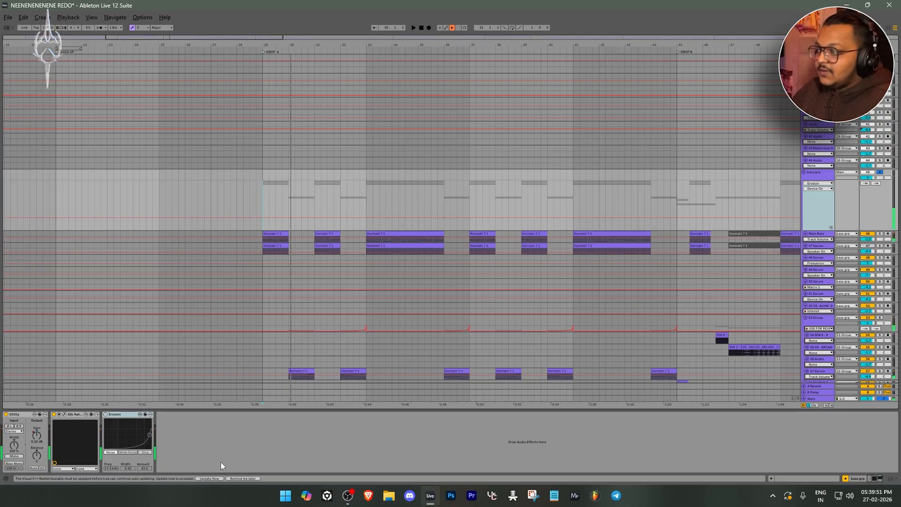
click(106, 414)
key(space)
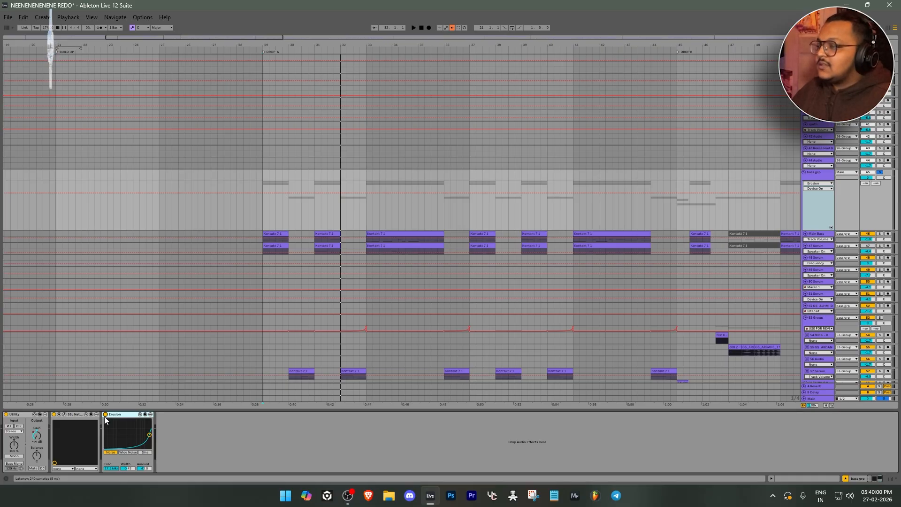
Select the first Main Bass clip in Drop A, open its Vital synth, examine the oscillator and filter settings, and close it
scroll(316, 278, down, 2)
click(281, 208)
key(Up)
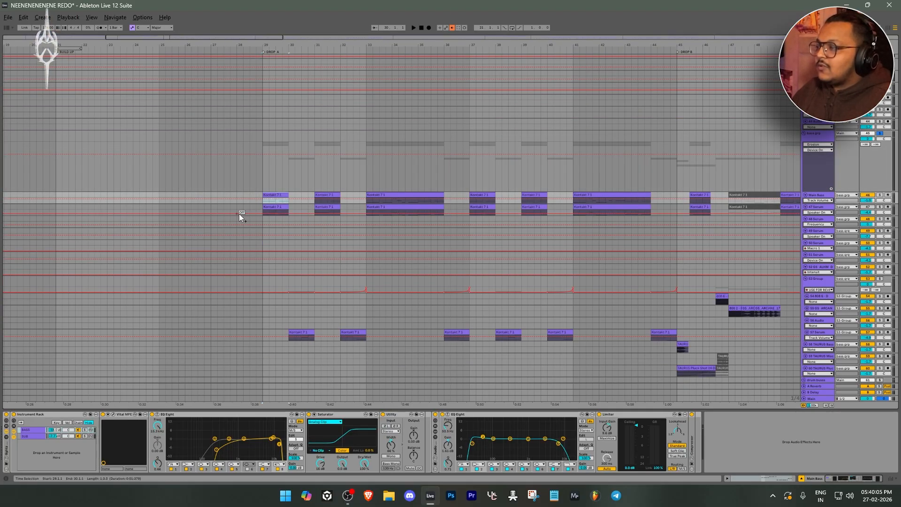
click(112, 414)
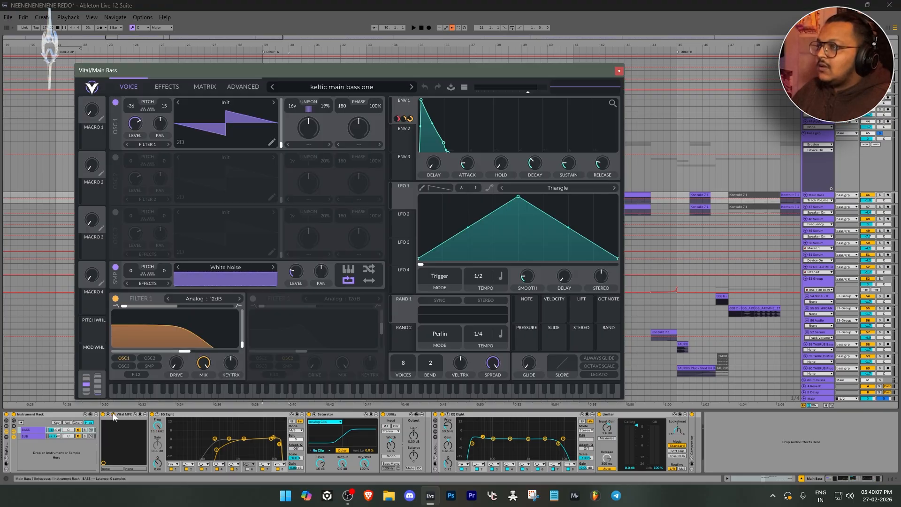
drag(364, 69, 397, 50)
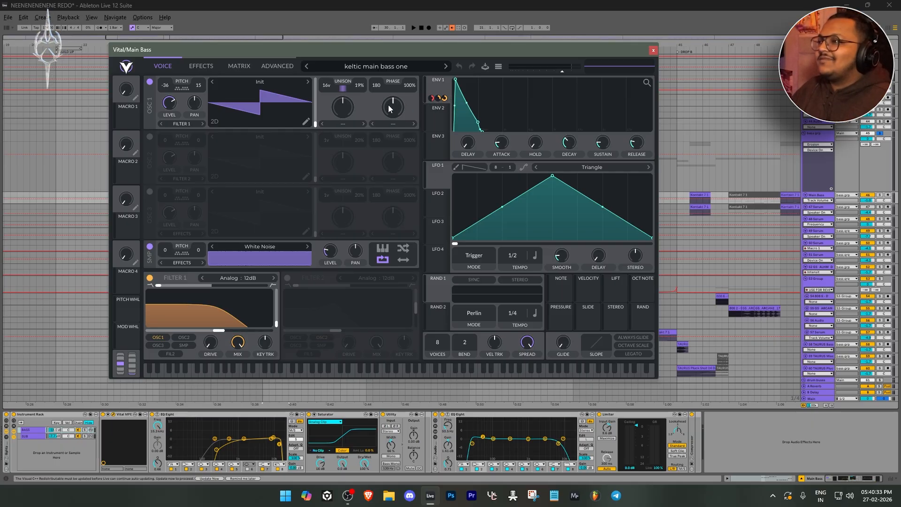
drag(417, 53, 442, 69)
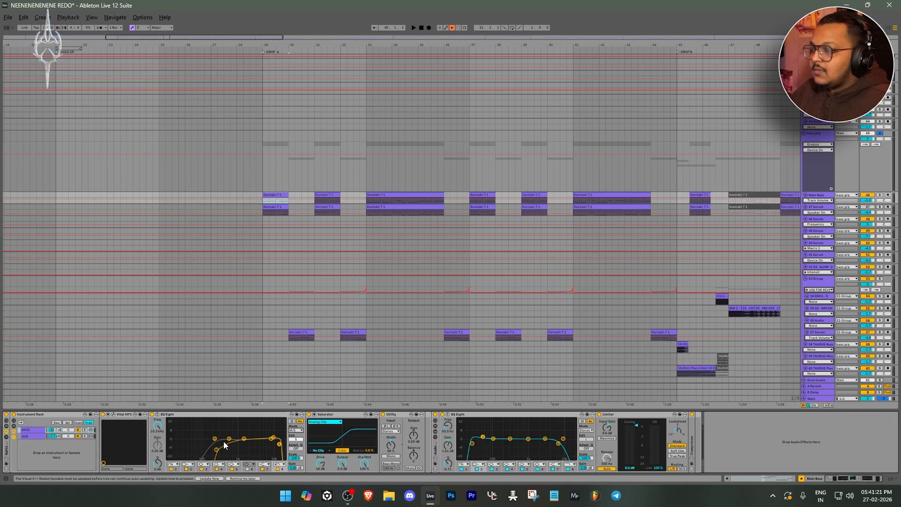
Show the other channel's curve in Main Bass's mid/side EQ Eight and inspect the Saturator's drive and clip-mode options
click(296, 439)
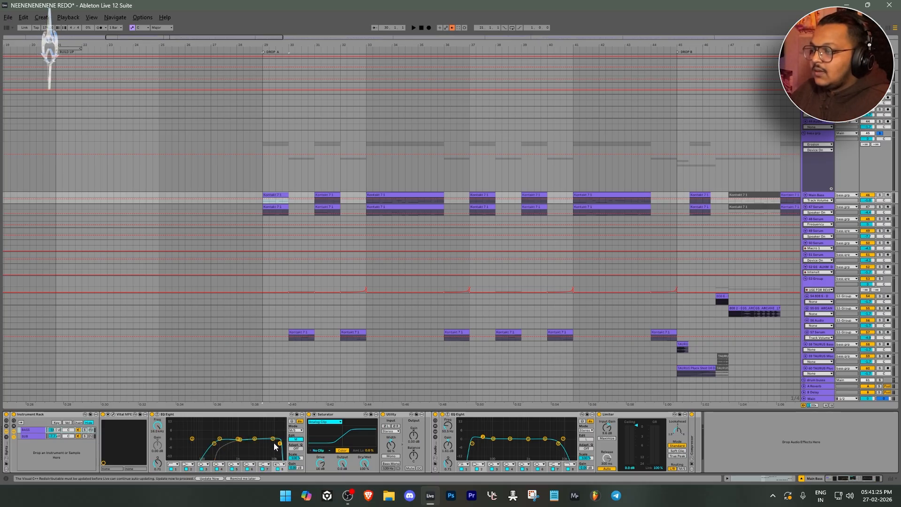
click(341, 415)
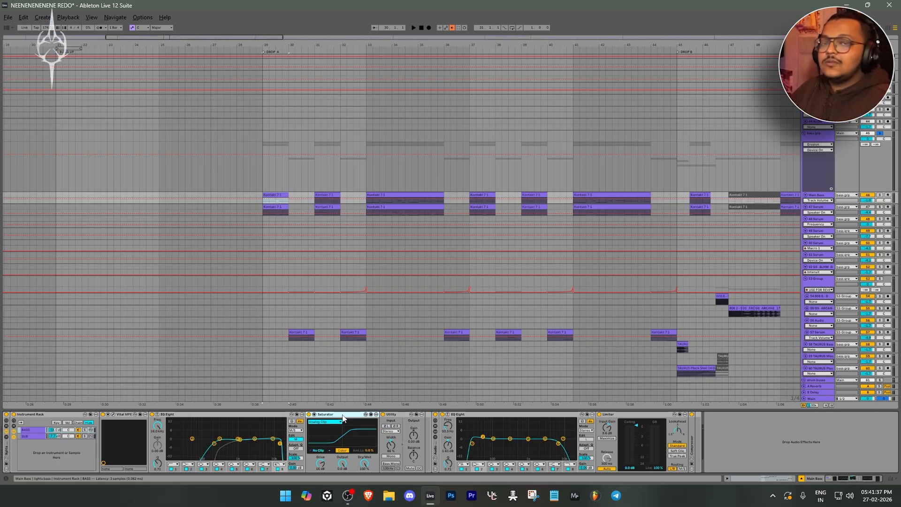
click(322, 464)
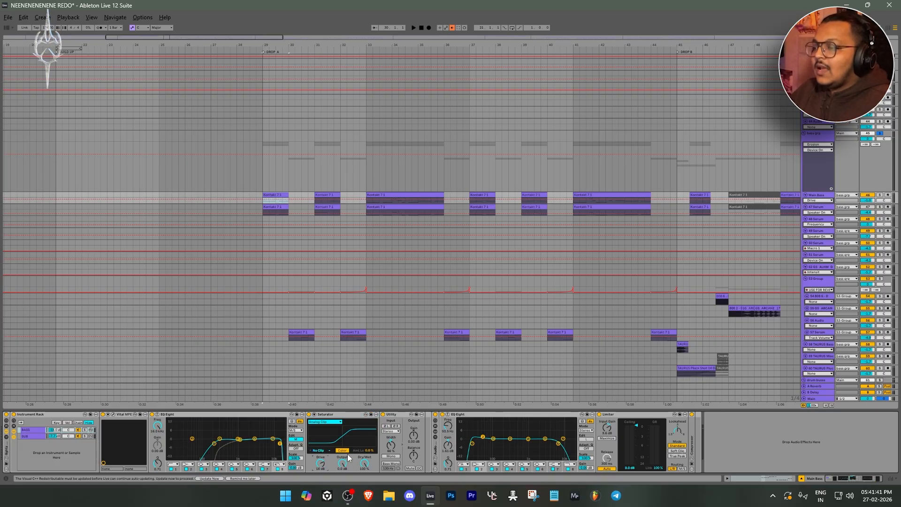
click(321, 450)
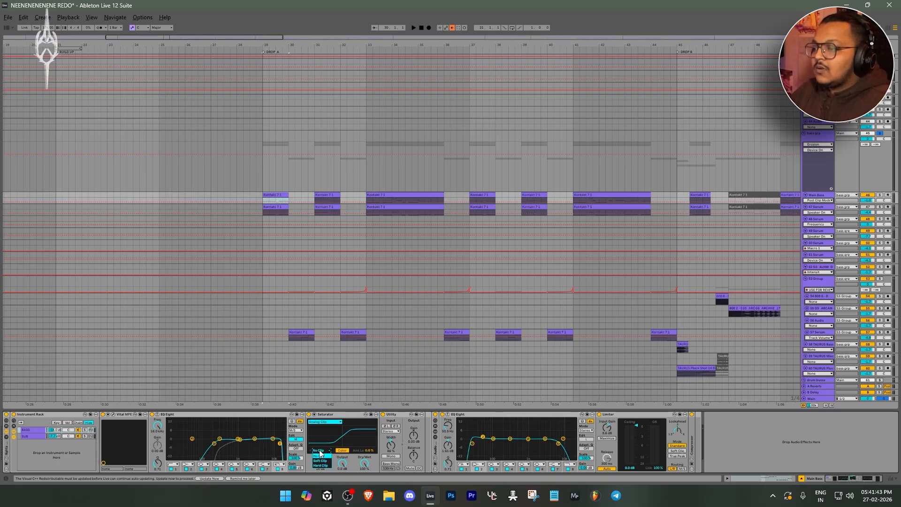
Inspect the Utility, second EQ Eight and Limiter on the Main Bass track
click(401, 415)
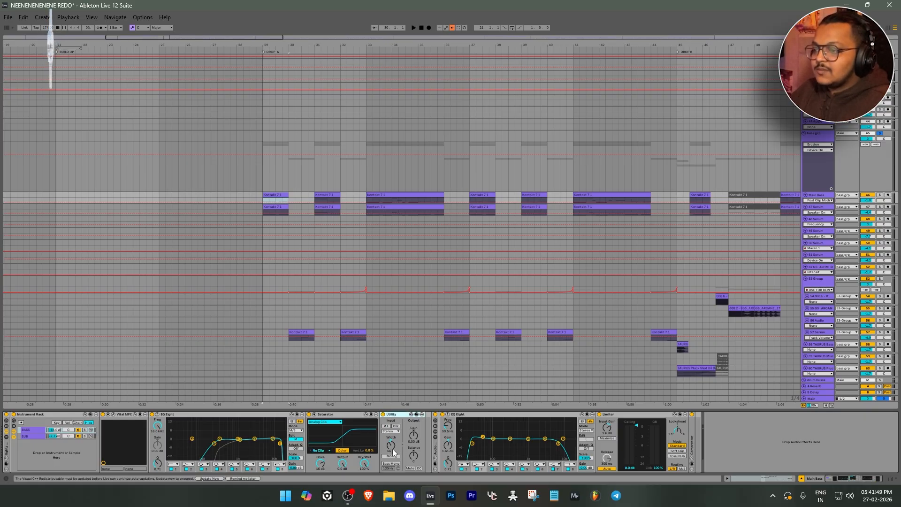
click(489, 420)
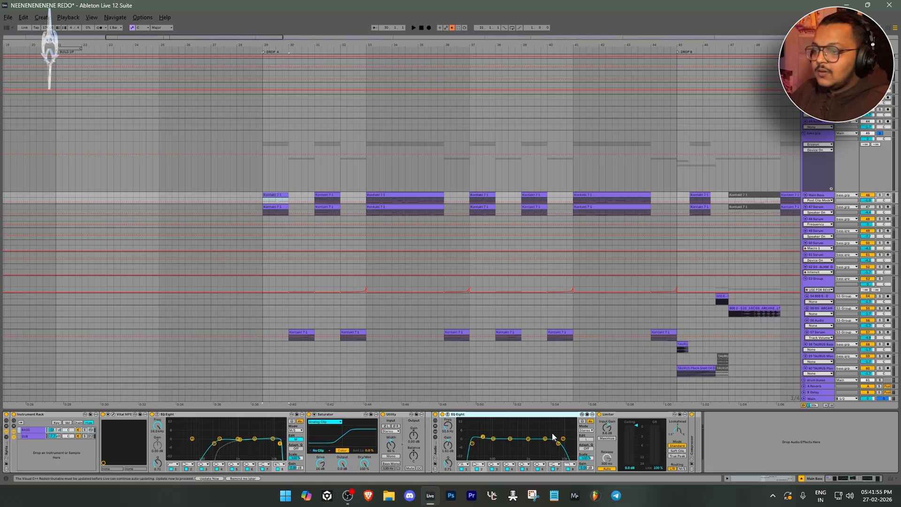
click(615, 414)
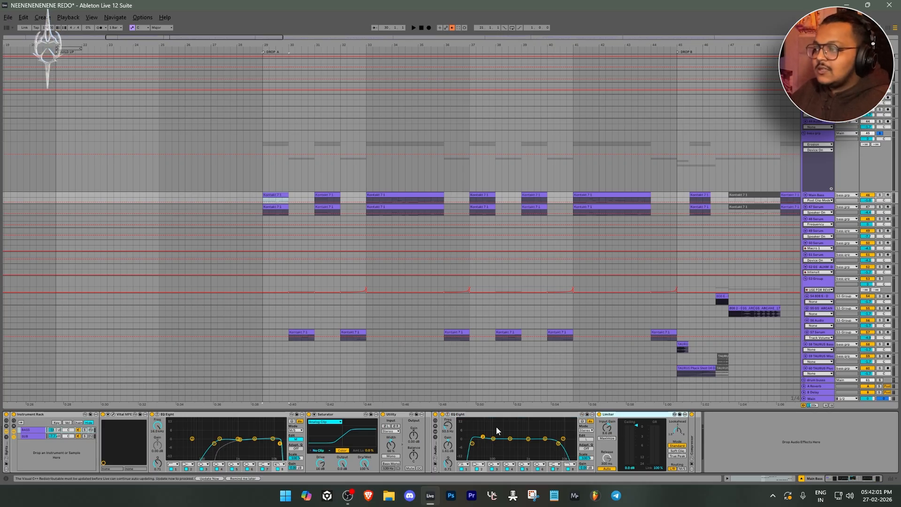
Switch between the BASS and SUB chains of Main Bass's Instrument Rack to compare their devices
click(30, 437)
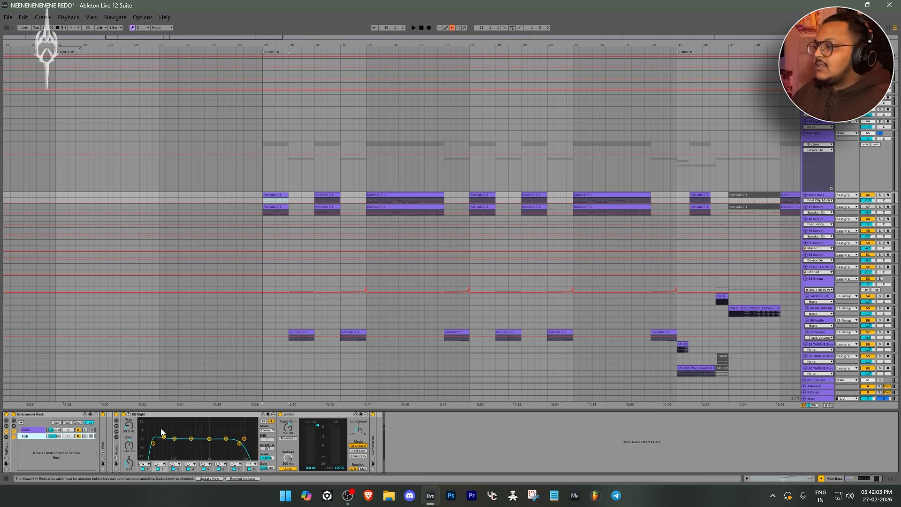
click(35, 430)
click(37, 436)
click(36, 430)
click(37, 436)
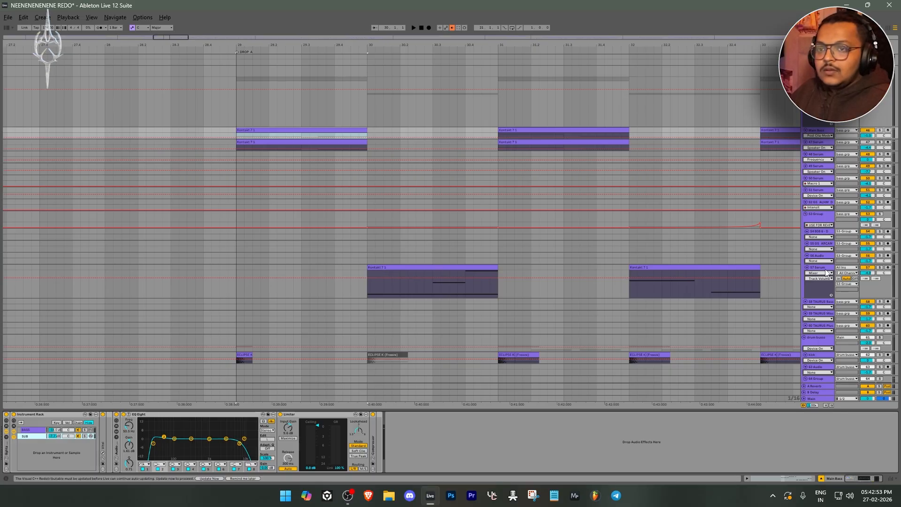
Select the first 57 Serum clip in Drop A and bring up the device chain of its parent 53 Group
click(697, 220)
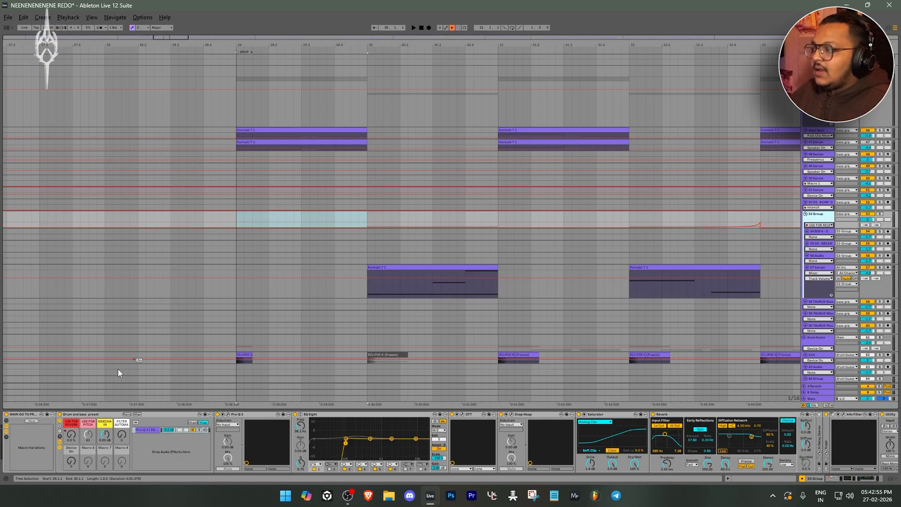
scroll(354, 223, down, 3)
click(362, 266)
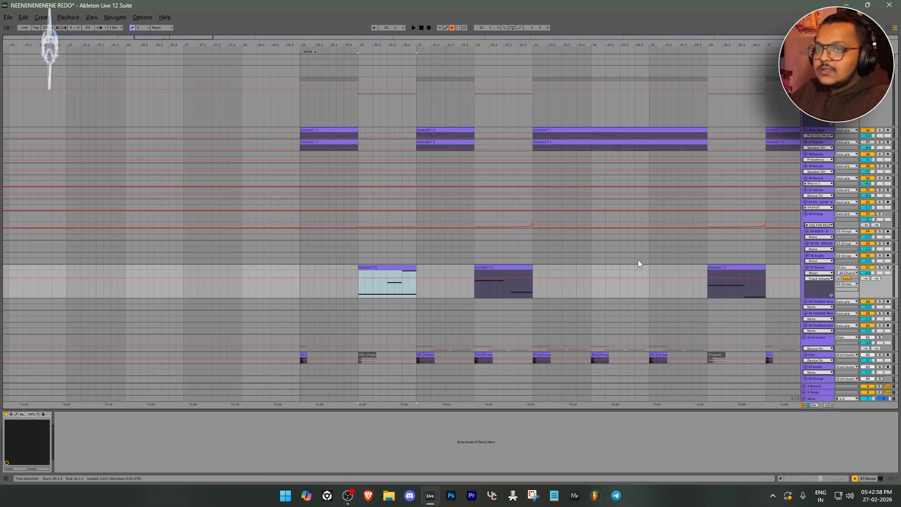
click(813, 215)
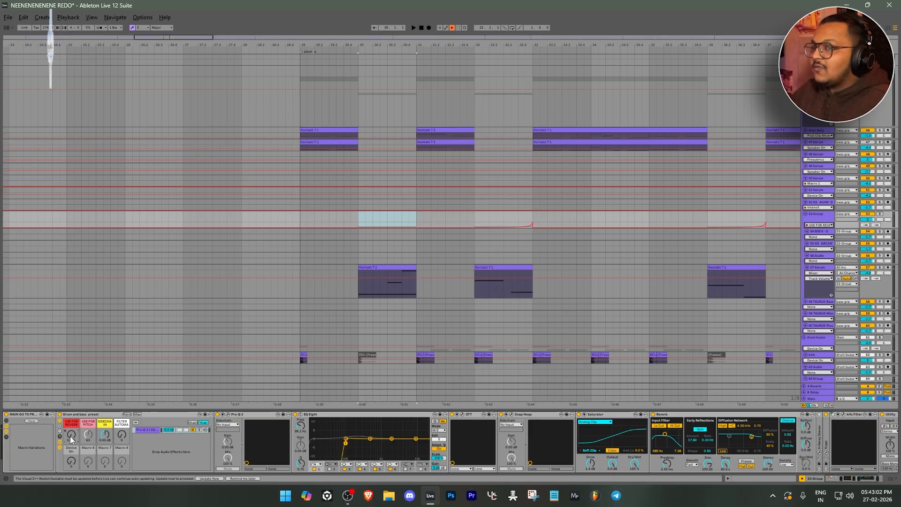
scroll(421, 231, down, 5)
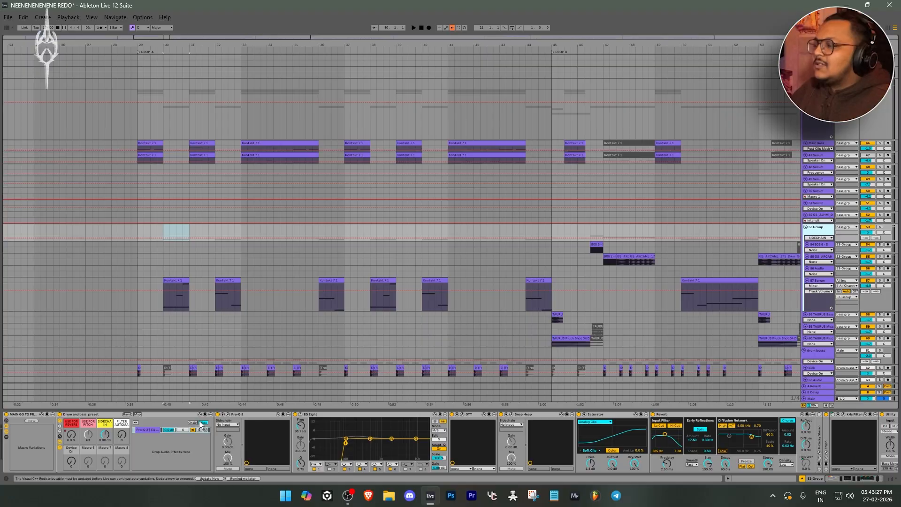
Open Pro-Q 3 on 53 Group, inspect the low cut and the 57 Hz dynamic band, and close it
click(227, 415)
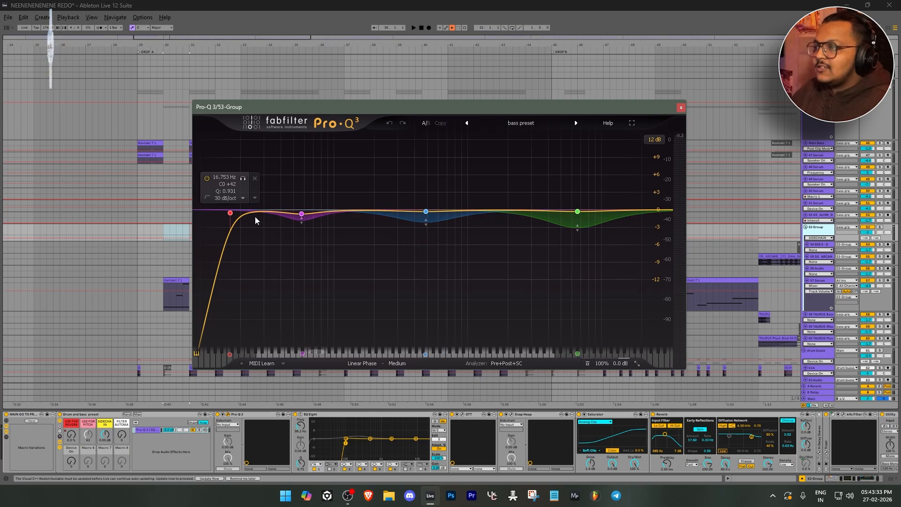
right_click(301, 215)
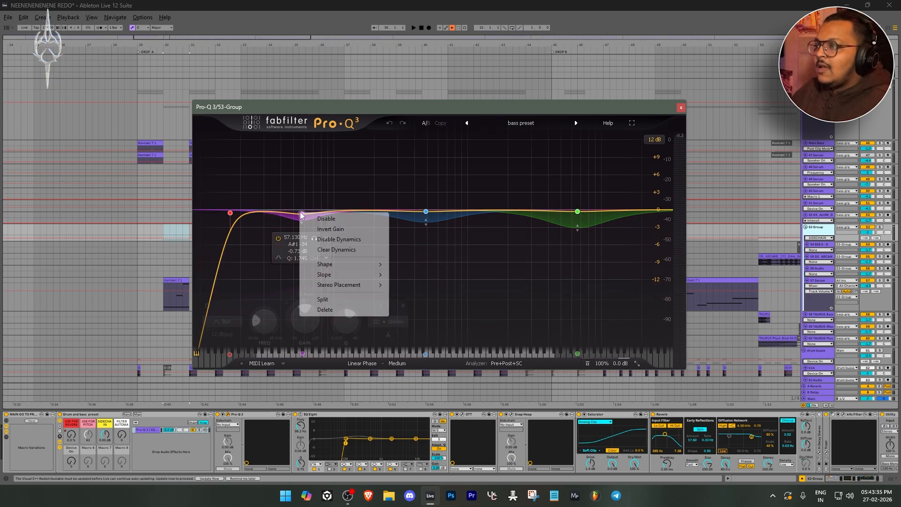
click(355, 109)
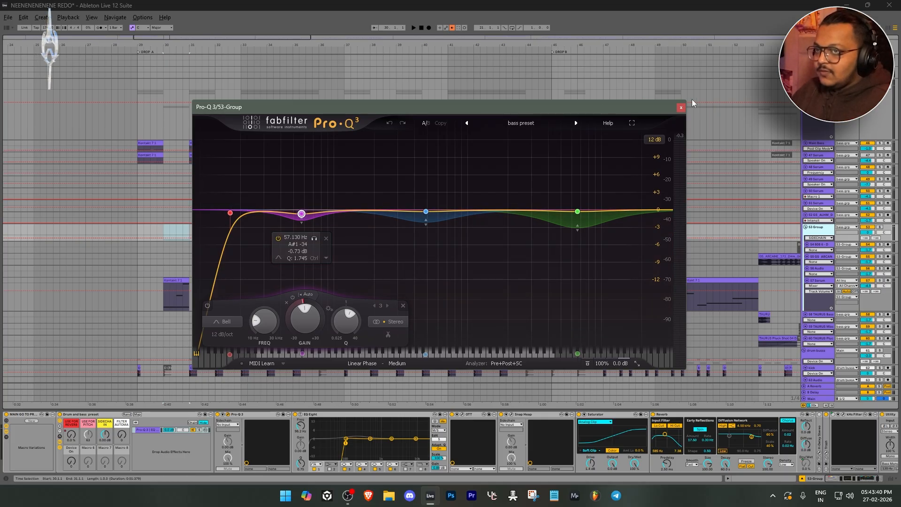
click(681, 107)
click(438, 439)
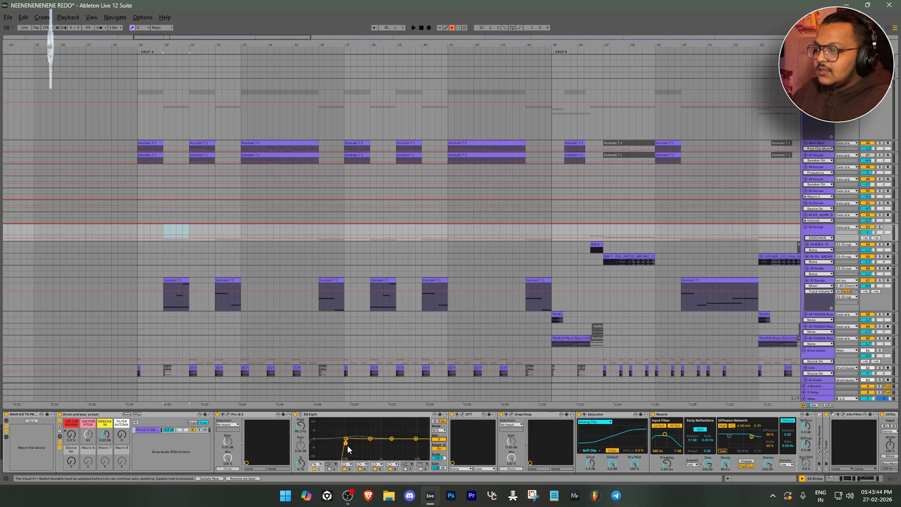
click(442, 439)
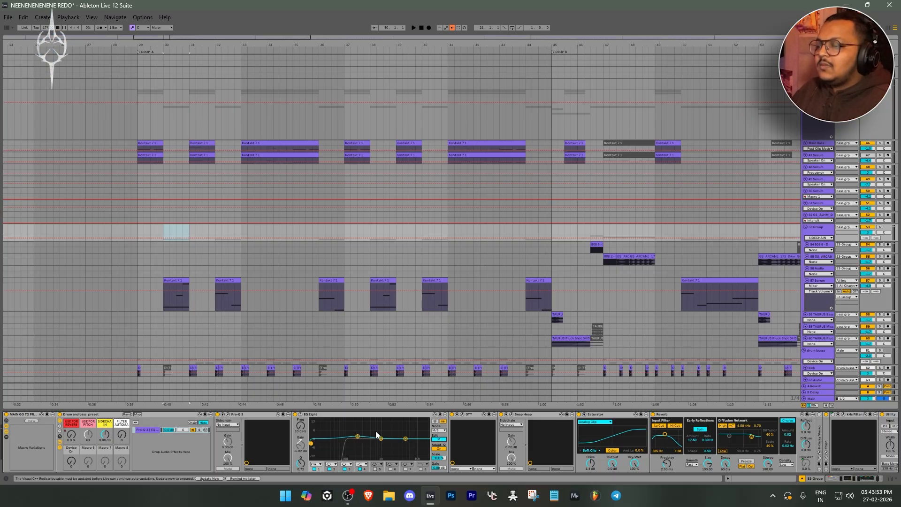
click(472, 415)
click(462, 414)
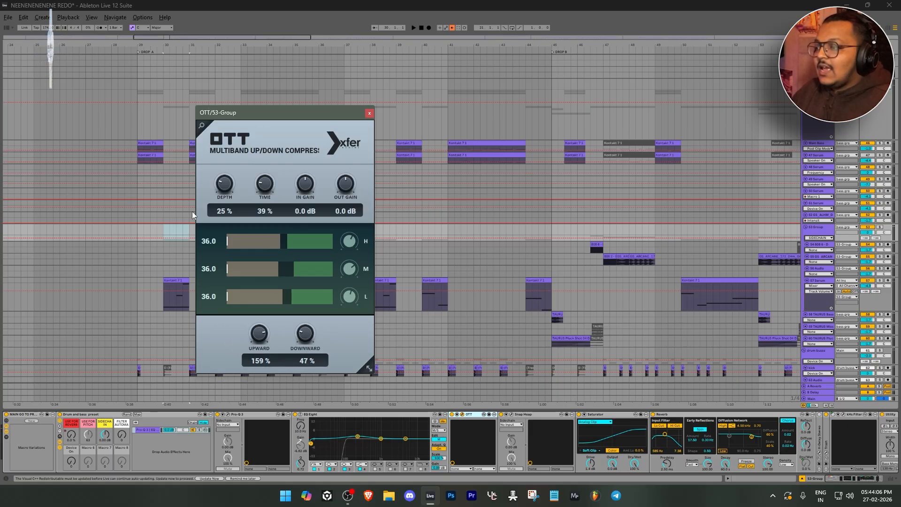
click(369, 113)
Open Snap Heap on 53 Group and examine the Disperser, Chorus and Distortion modules in Serial Bus 1
click(530, 417)
click(512, 416)
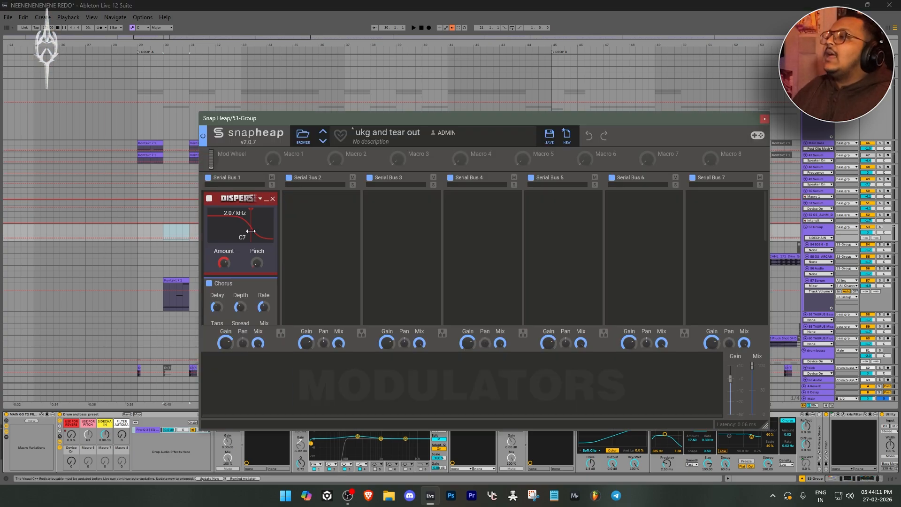
scroll(245, 227, down, 5)
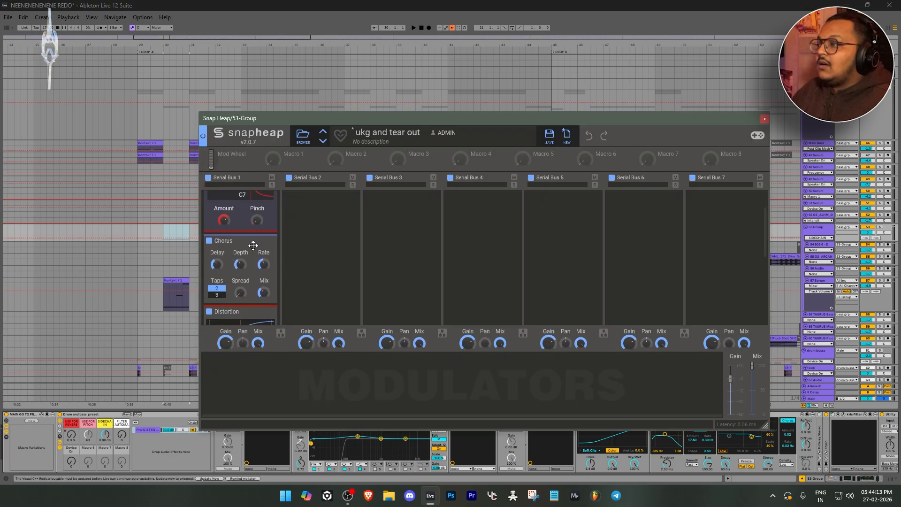
scroll(237, 244, down, 4)
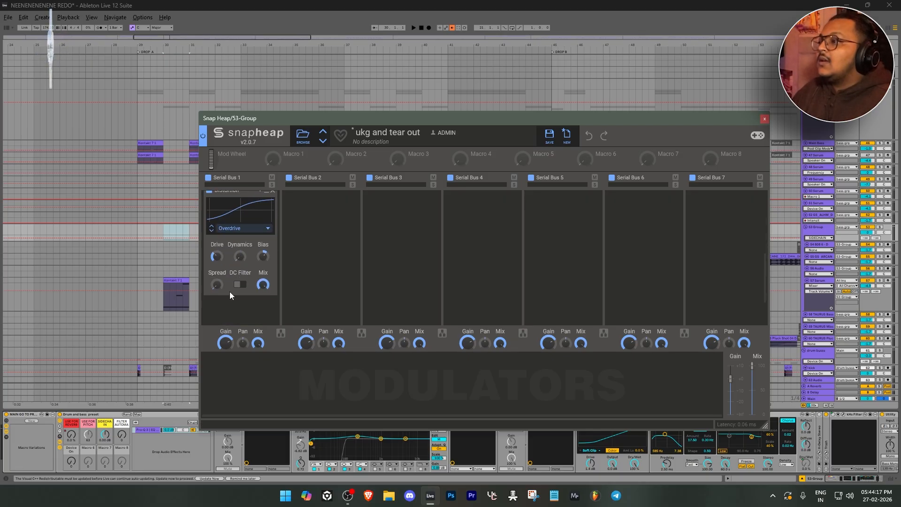
scroll(230, 259, up, 5)
scroll(230, 260, down, 4)
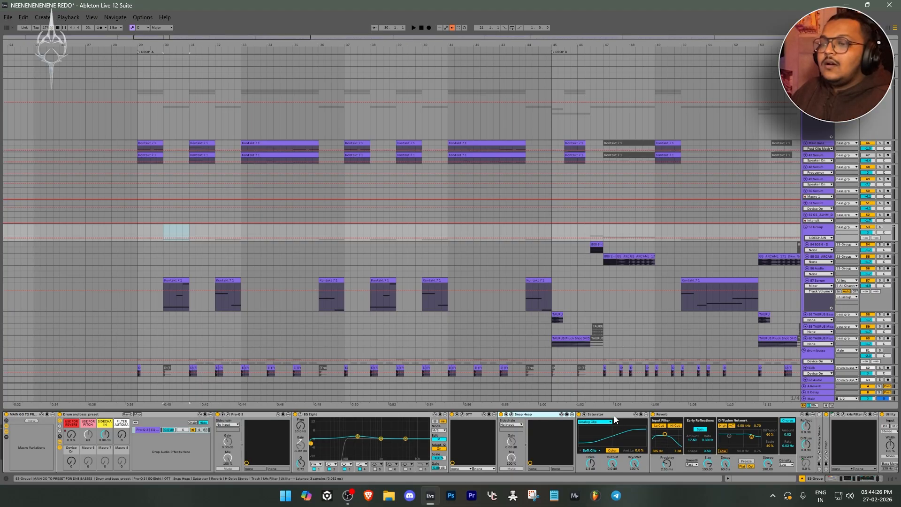
Inspect the Saturator, the Reverb's macro-controlled dry/wet amount and the Utility at the end of 53 Group's chain
click(614, 416)
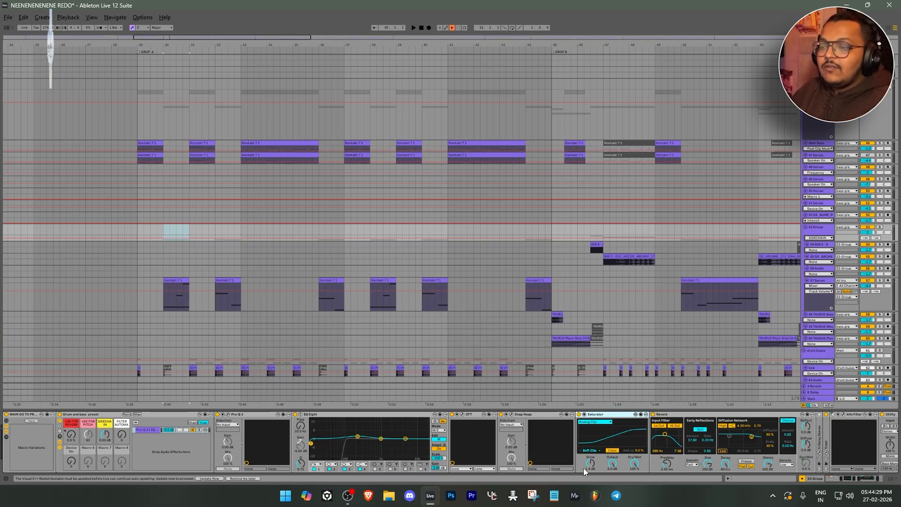
click(810, 464)
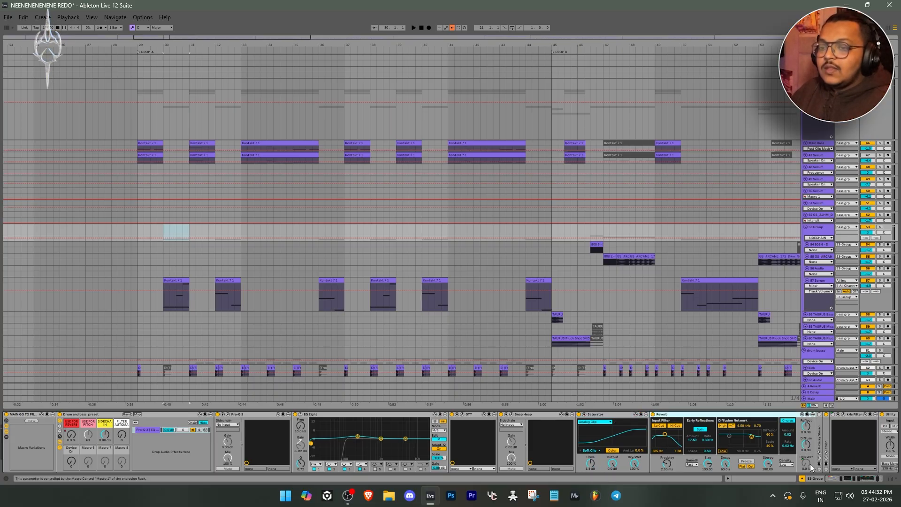
click(848, 479)
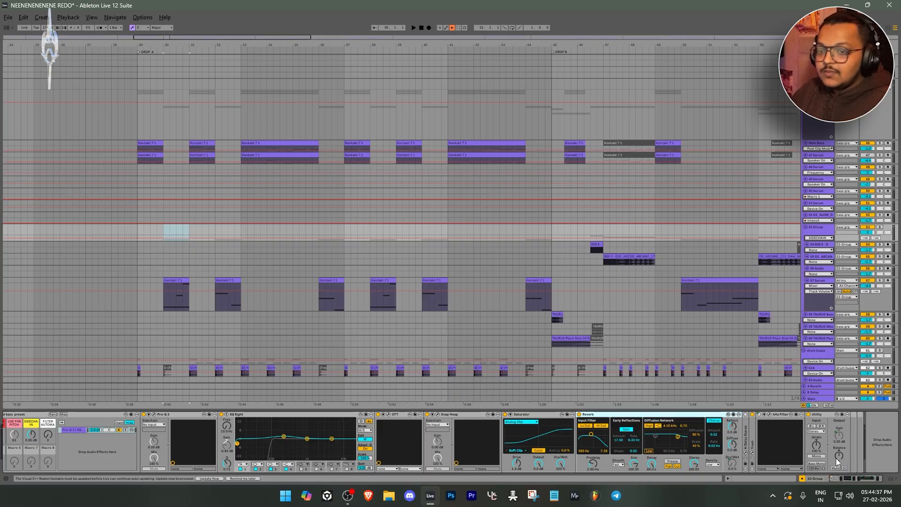
click(855, 479)
Show 53 Group's USE FOR REVERB macro automation in an enlarged lane and examine its rises across Drop A
click(71, 435)
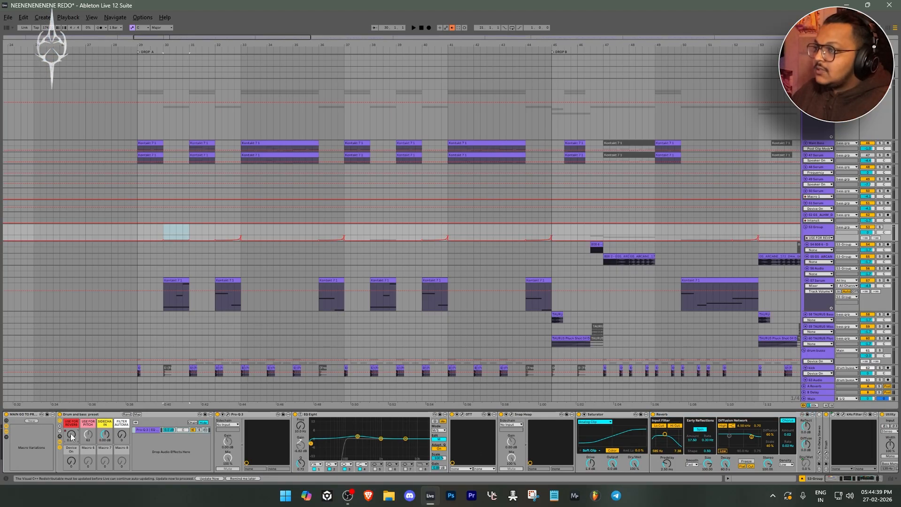
ctrl+scroll(291, 230, down, 5)
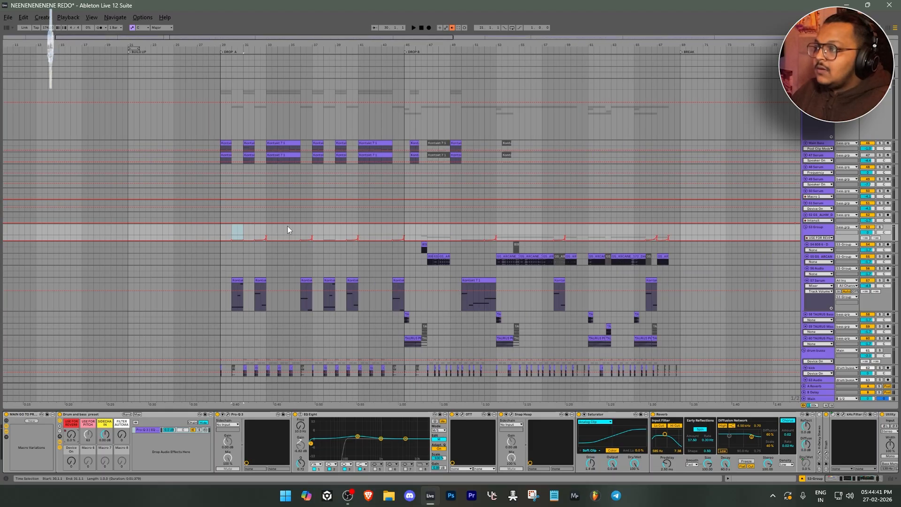
ctrl+scroll(219, 238, up, 5)
alt+scroll(296, 240, up, 2)
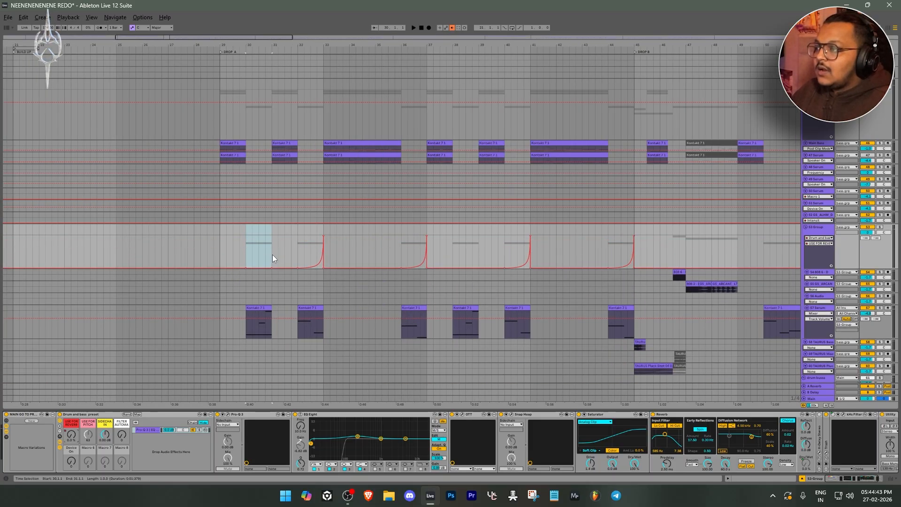
Solo 53 Group and audition it from the start of Drop A, replaying the reverb rise from bar 32
ctrl+scroll(231, 252, up, 4)
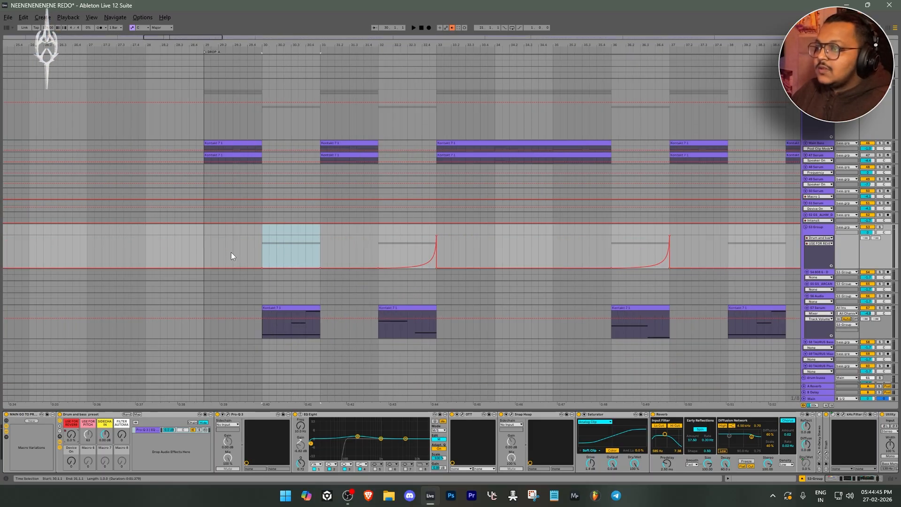
ctrl+alt+drag(285, 263, 295, 262)
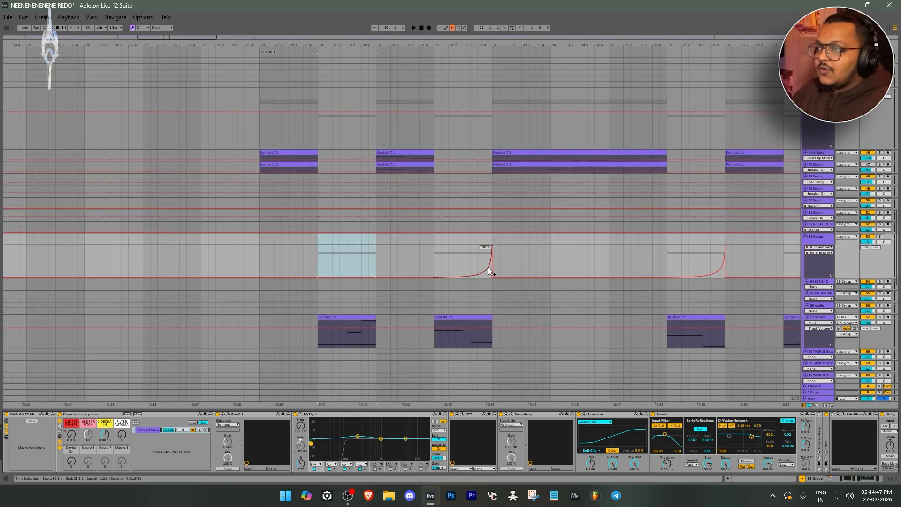
click(274, 266)
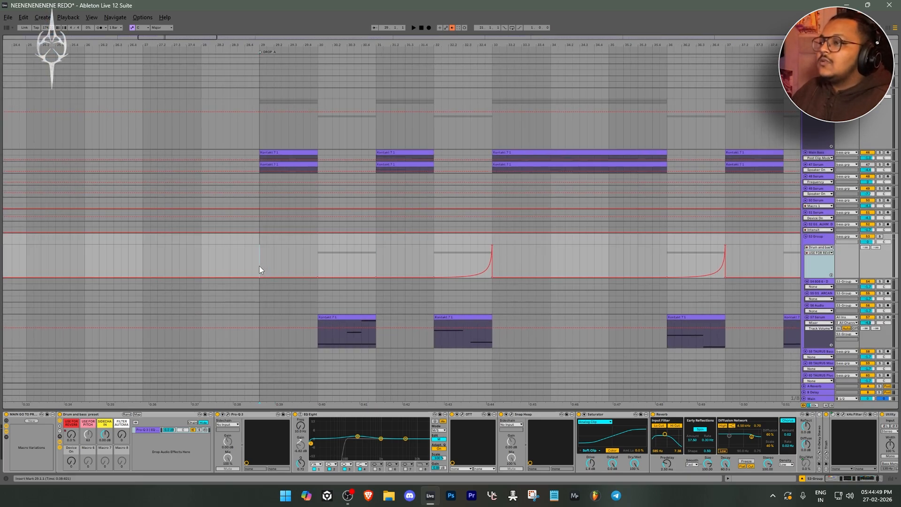
click(880, 237)
key(space)
click(434, 261)
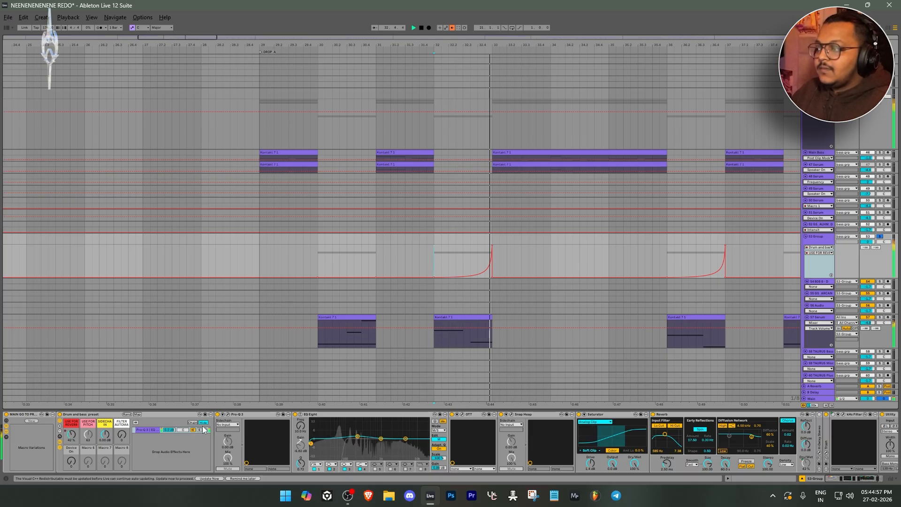
Audition the bar 32 passage with 53 Group's Reverb bypassed, and switch the Reverb back on
drag(864, 478, 873, 479)
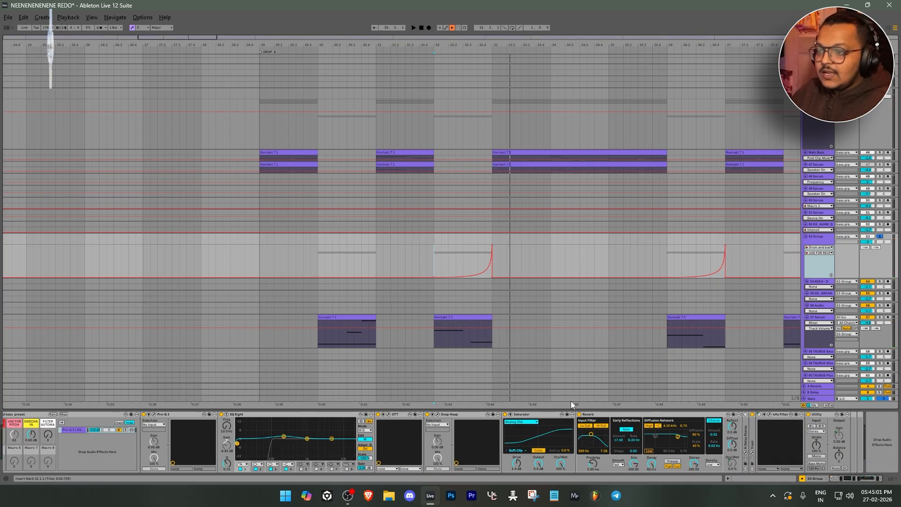
click(579, 414)
key(space)
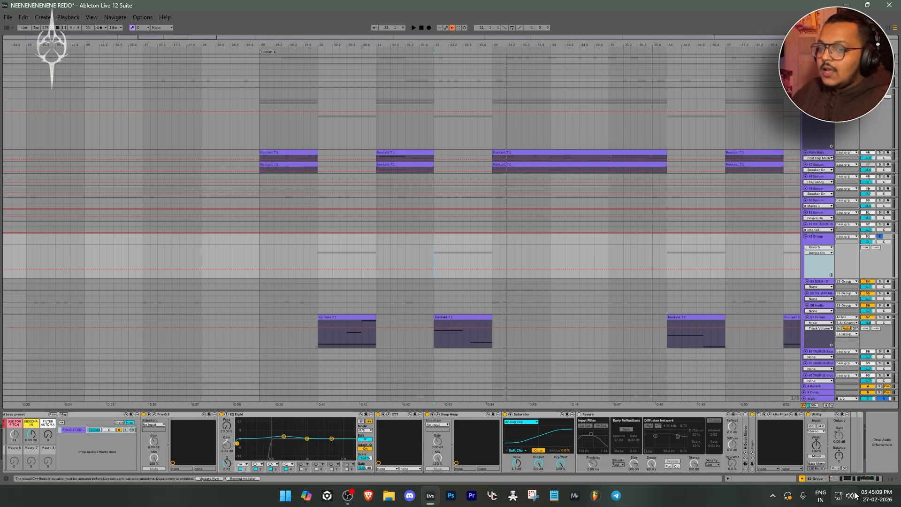
scroll(576, 421, up, 3)
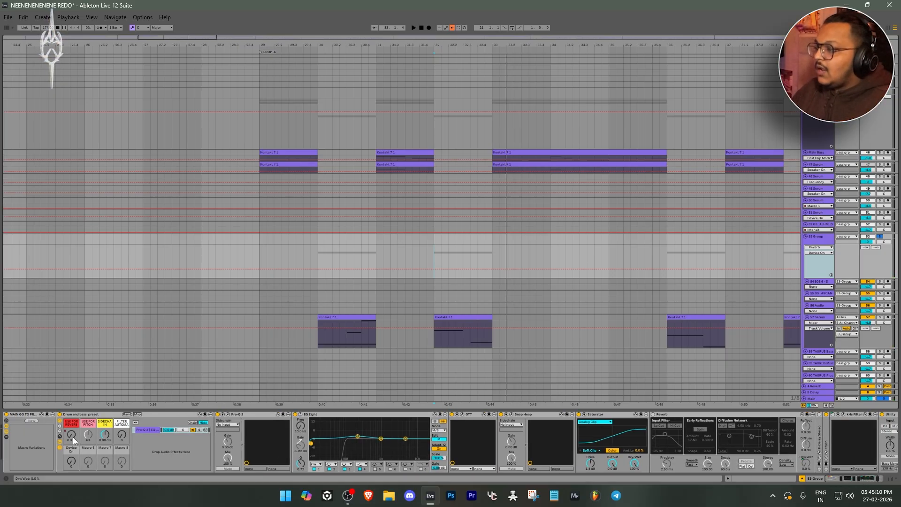
click(654, 415)
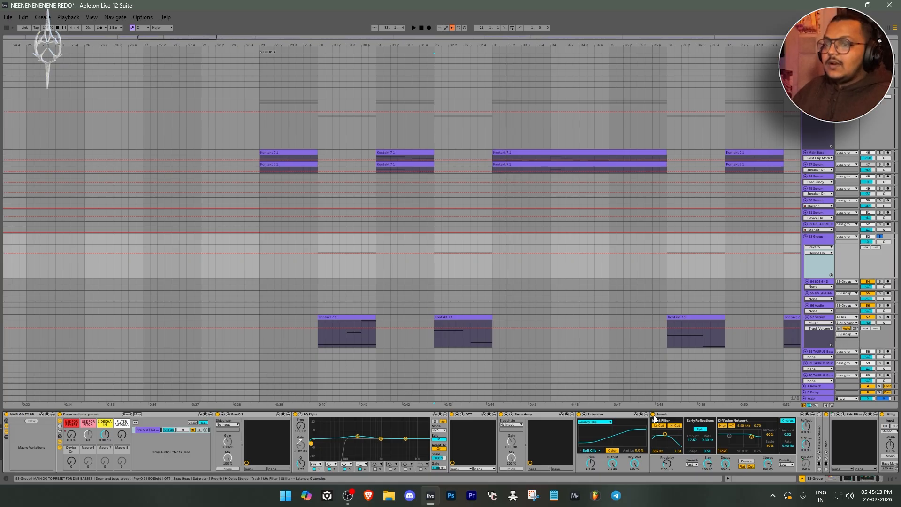
Show the USE FOR REVERB macro automation on 53 Group and replay the rise from bar 32 with the Reverb enabled
click(71, 434)
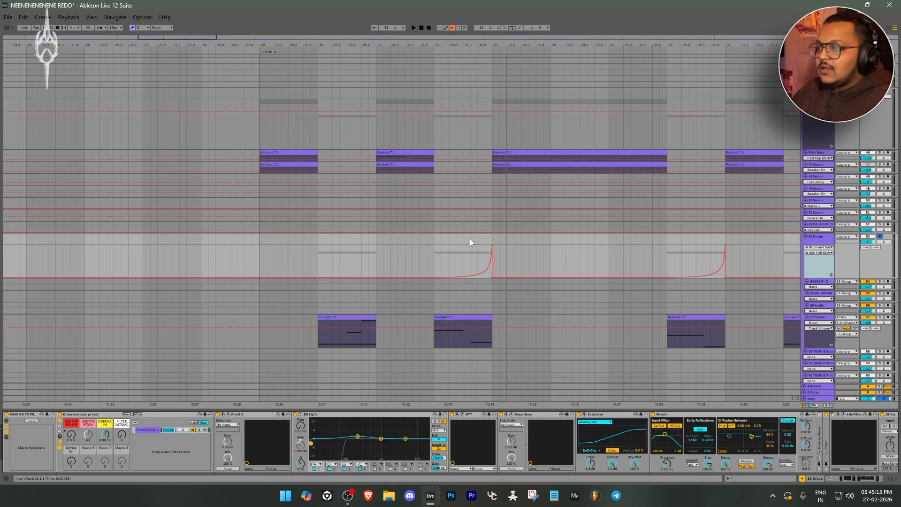
key(space)
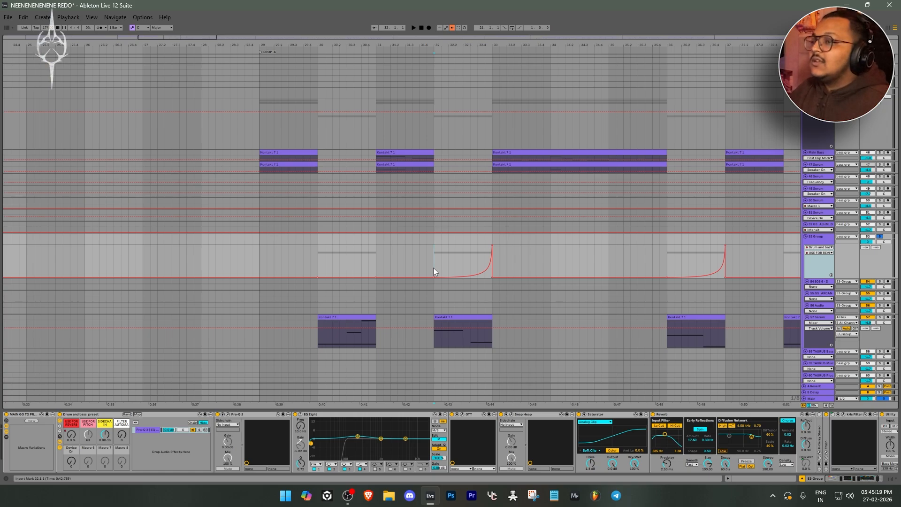
key(space)
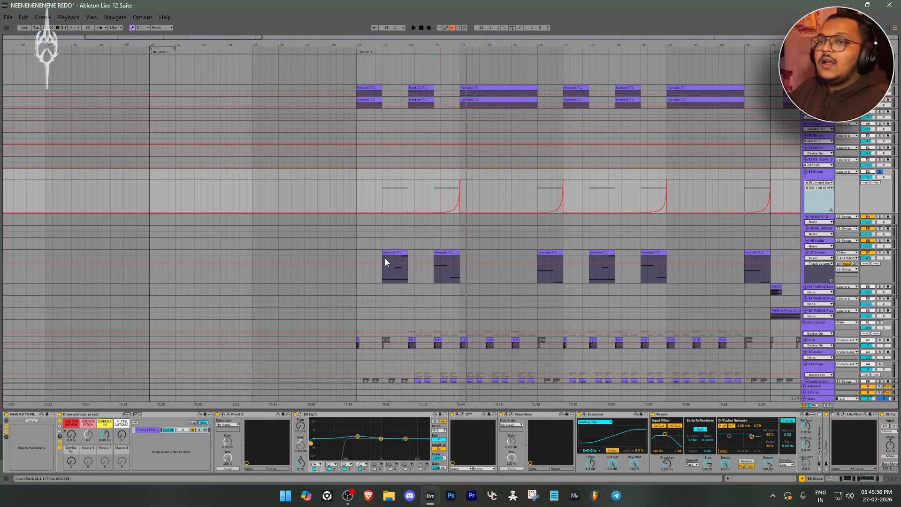
Audition 53 Group from Drop A with its MAIN GO TO PRESET rack bypassed, and re-enable the rack
click(358, 201)
key(space)
click(386, 253)
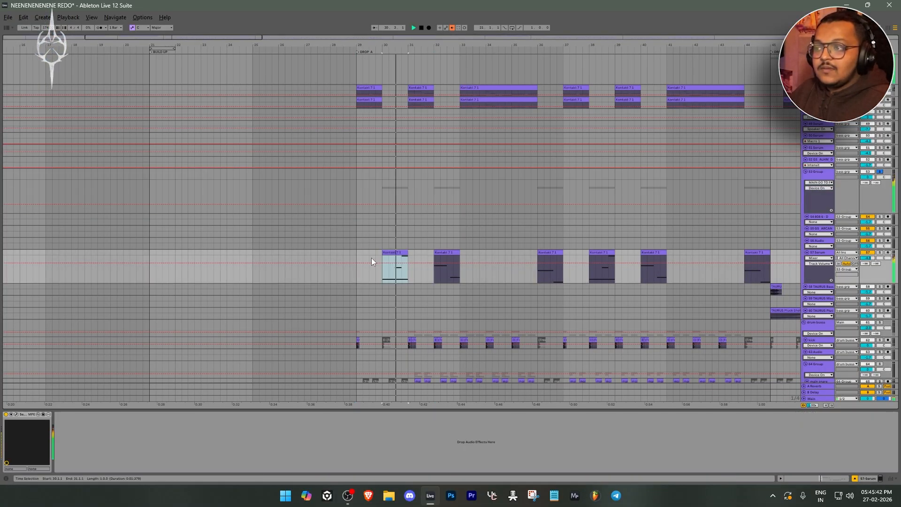
key(space)
click(827, 180)
click(7, 414)
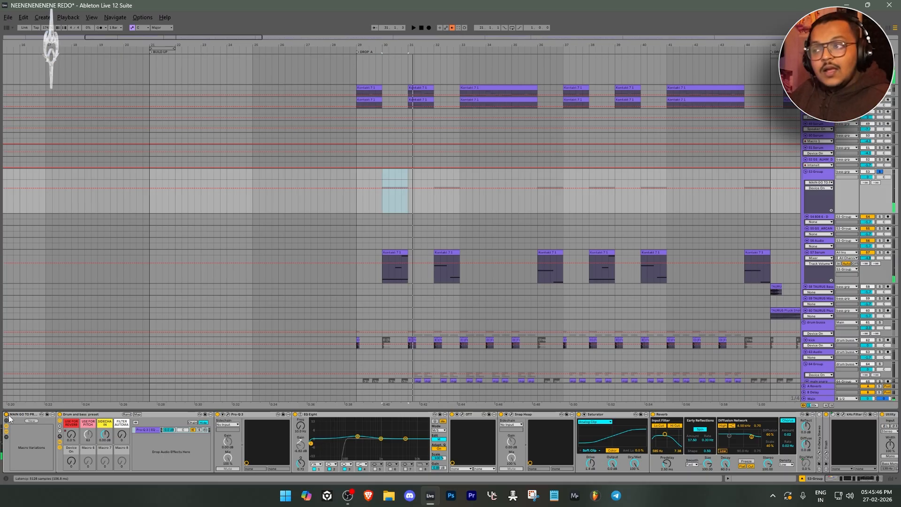
key(space)
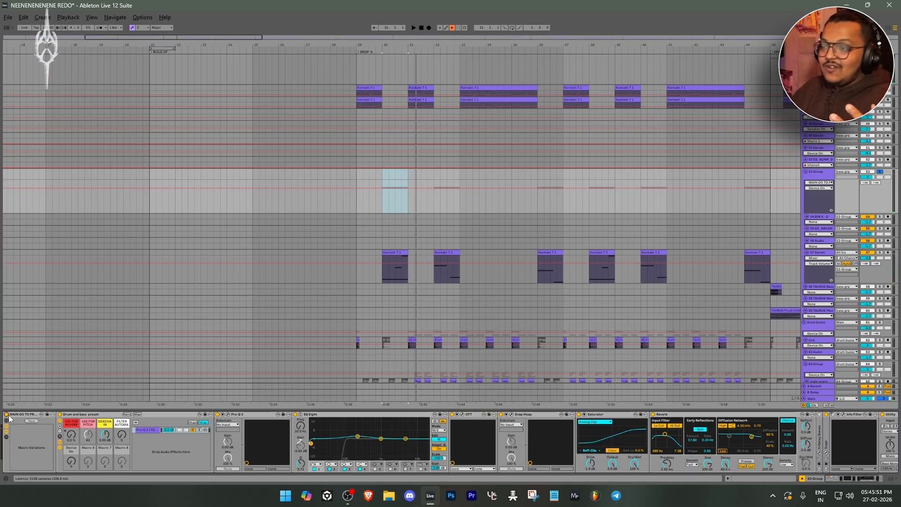
Place the insert marker at the start of Drop B, bar 45, and examine the resample and Kontakt clips there
key(w)
scroll(216, 227, up, 2)
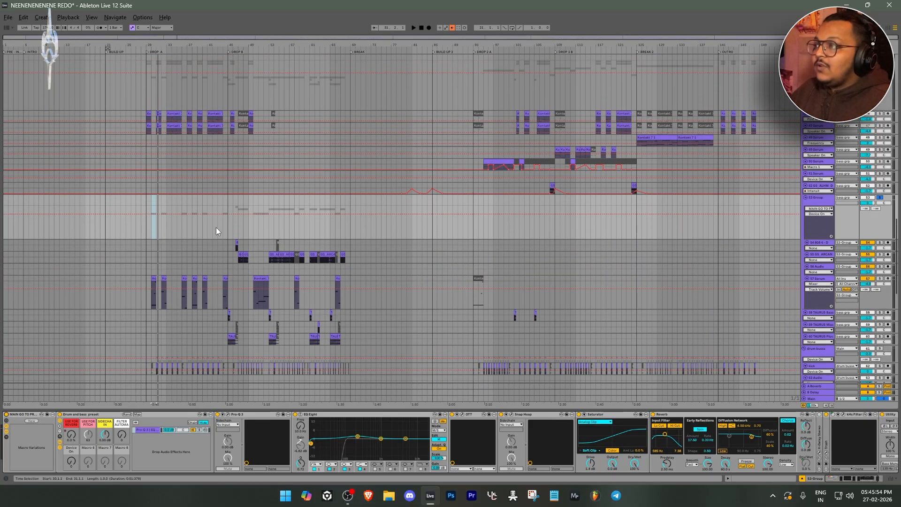
scroll(232, 248, up, 5)
click(312, 256)
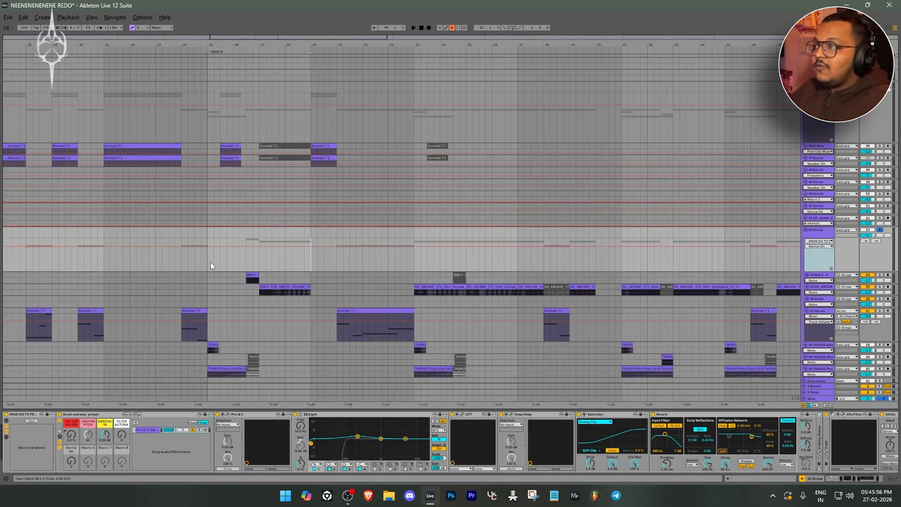
scroll(211, 265, down, 1)
scroll(210, 265, up, 3)
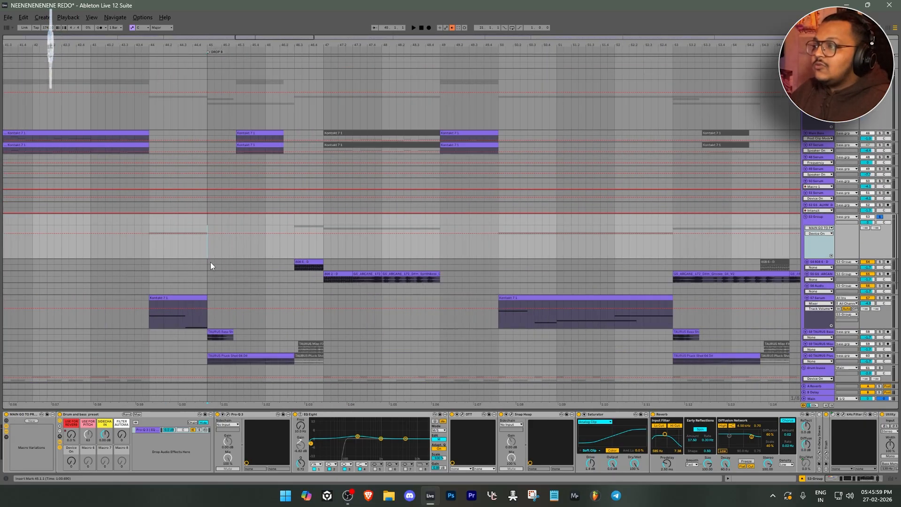
scroll(210, 266, down, 2)
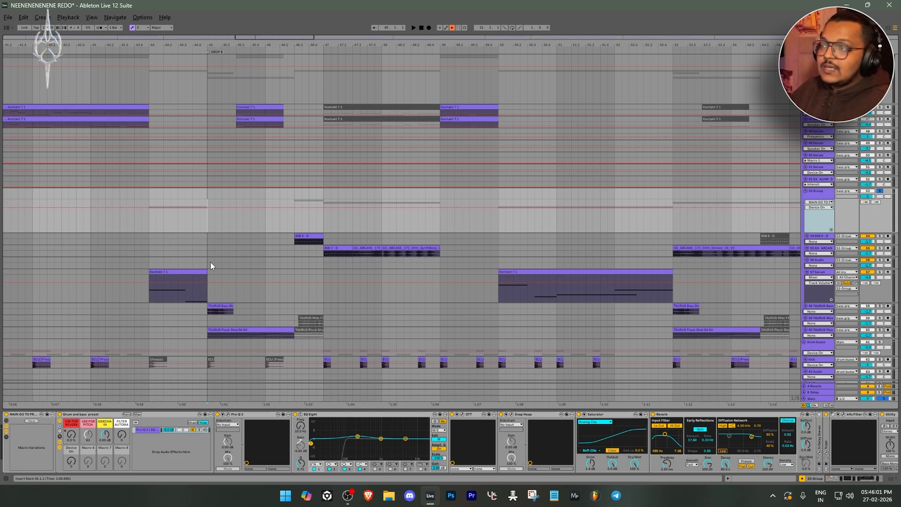
scroll(210, 261, up, 1)
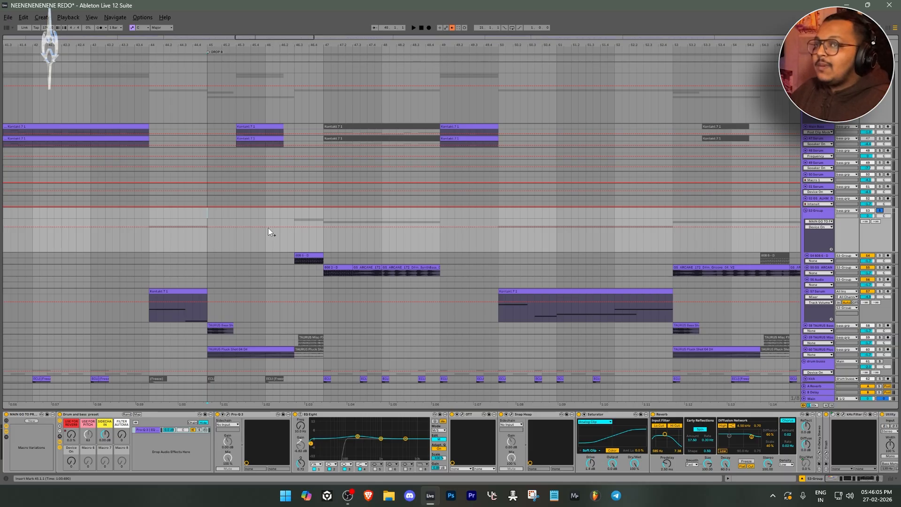
Solo the bass group and play Drop B from bar 45, following the bass and resample clips
click(879, 65)
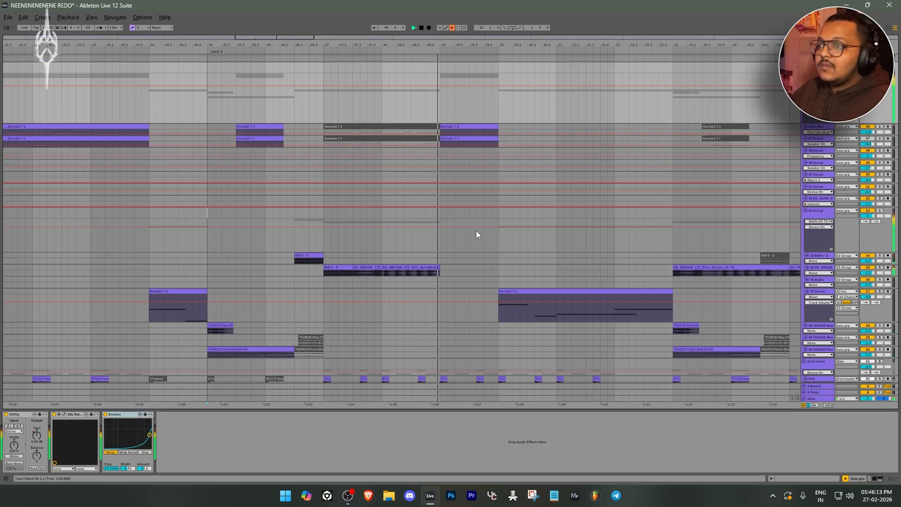
ctrl+scroll(476, 234, down, 3)
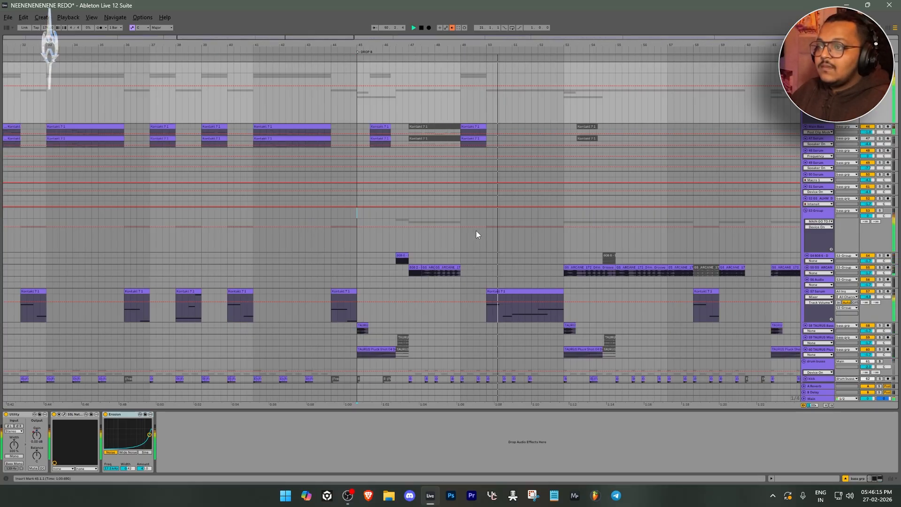
scroll(476, 232, down, 3)
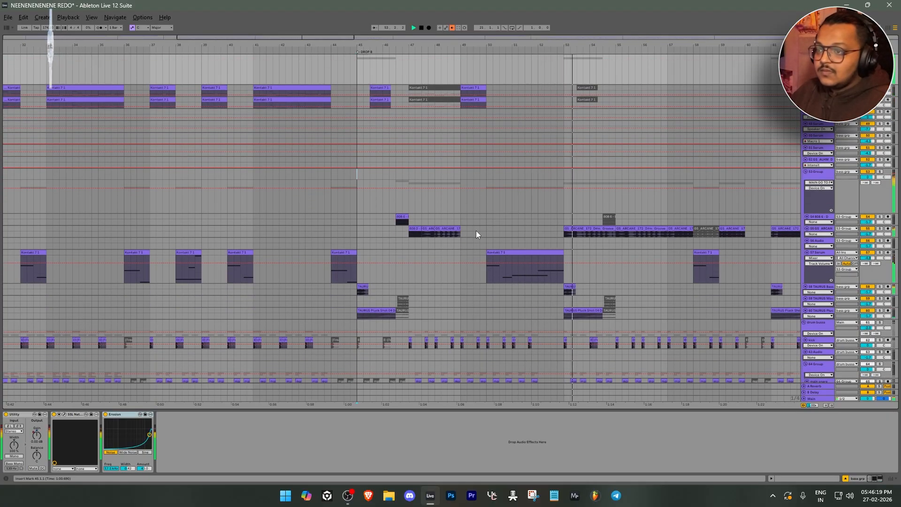
ctrl+scroll(477, 231, down, 3)
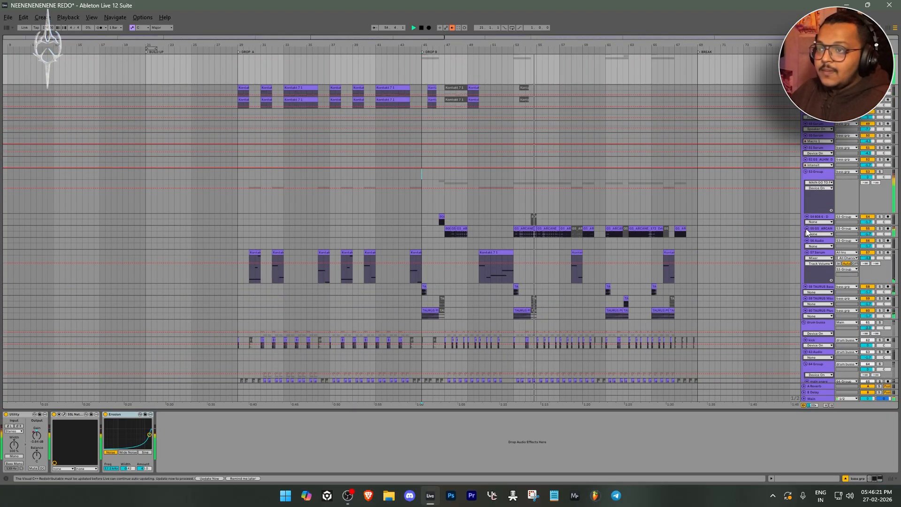
ctrl+scroll(563, 238, up, 3)
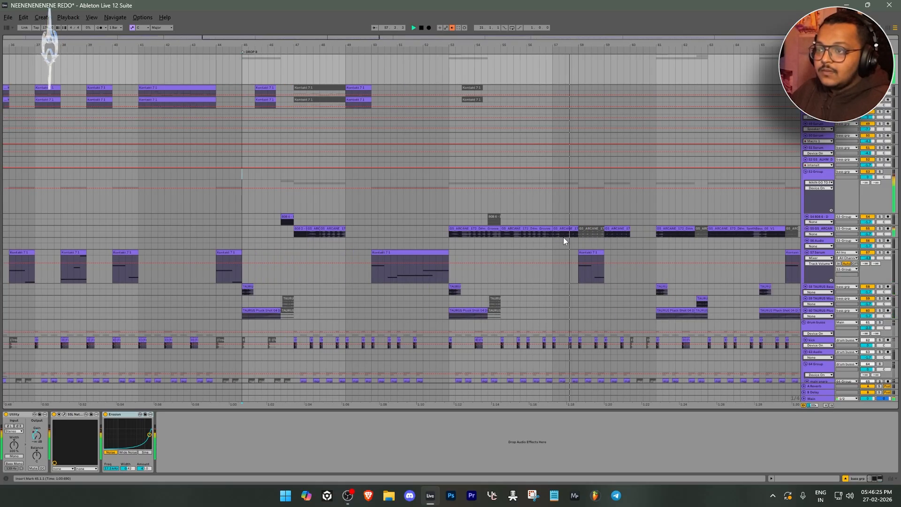
scroll(564, 238, down, 2)
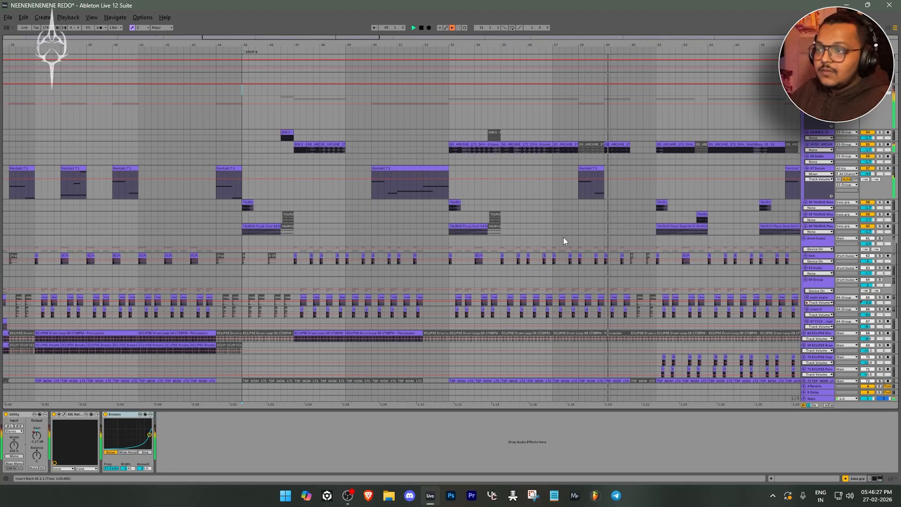
scroll(563, 238, up, 1)
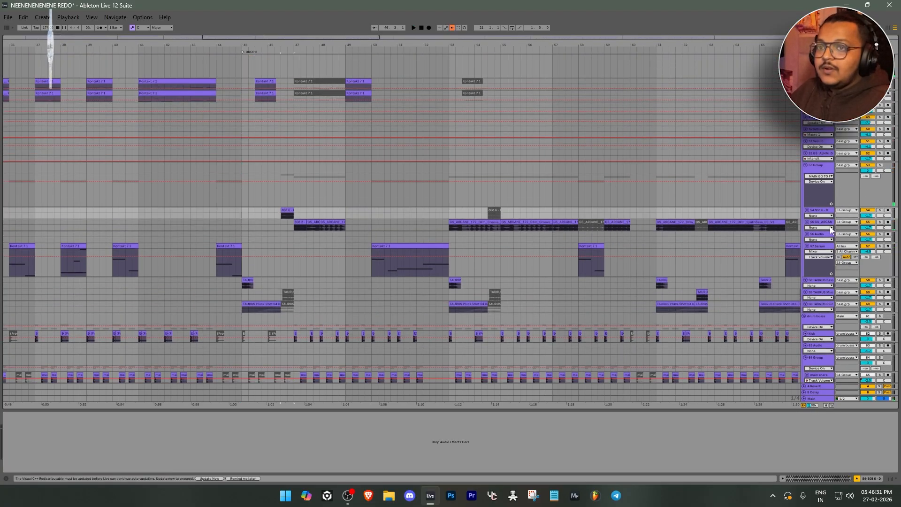
Check the device chains of audio tracks 55 and 56 inside 53 Group
click(824, 222)
click(822, 234)
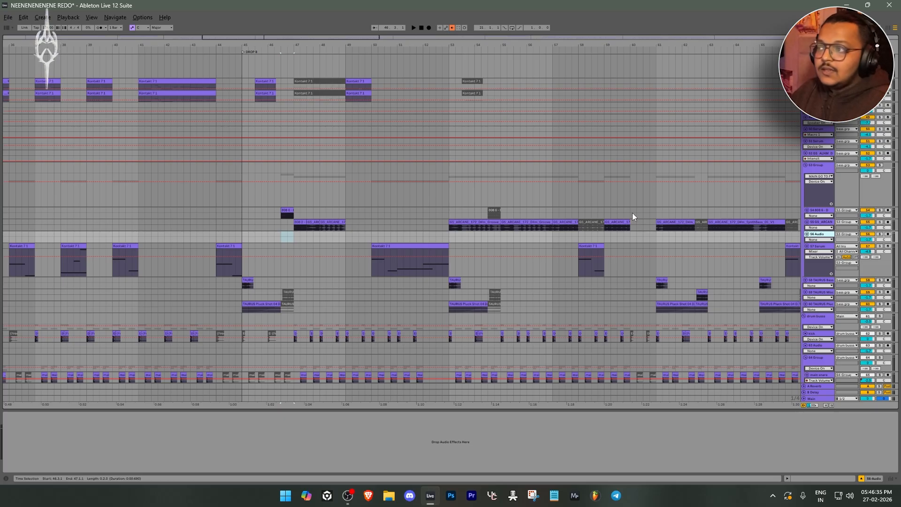
scroll(297, 211, up, 2)
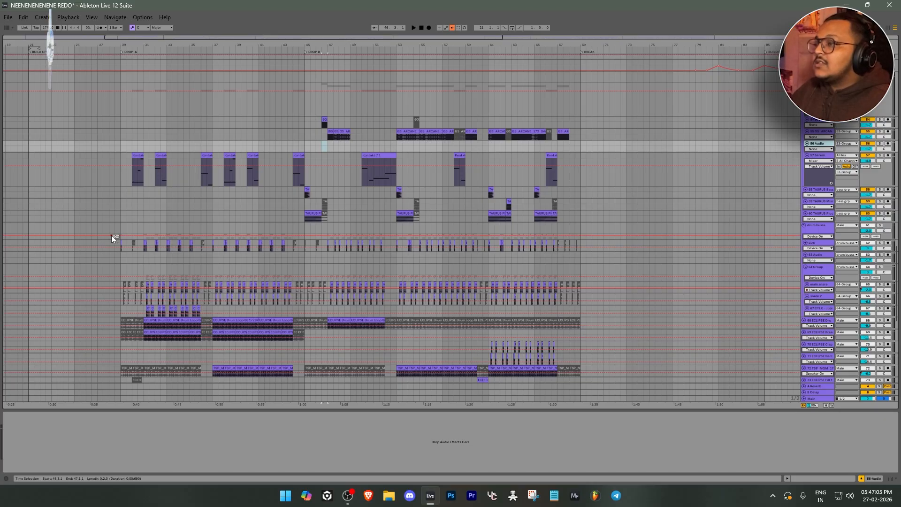
Solo the drum buses group and audition the drums from bar 31 in Drop A
scroll(112, 235, up, 2)
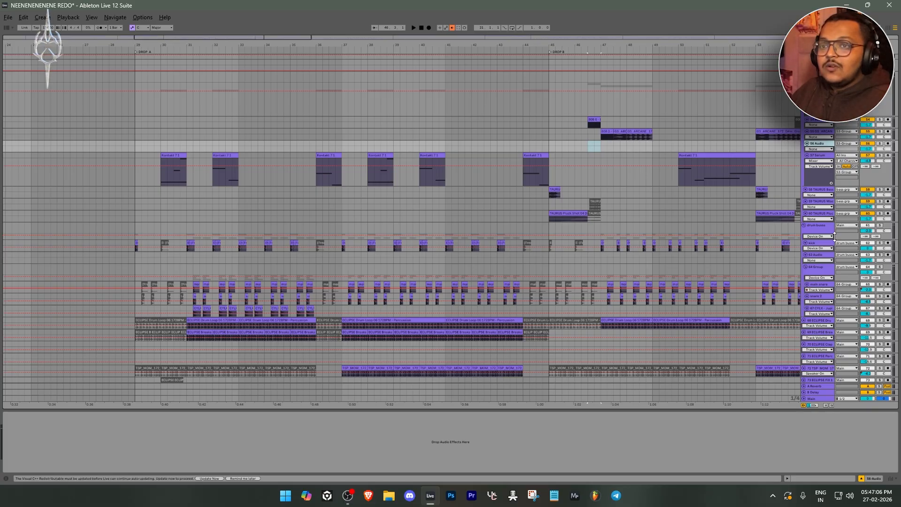
click(822, 230)
click(880, 227)
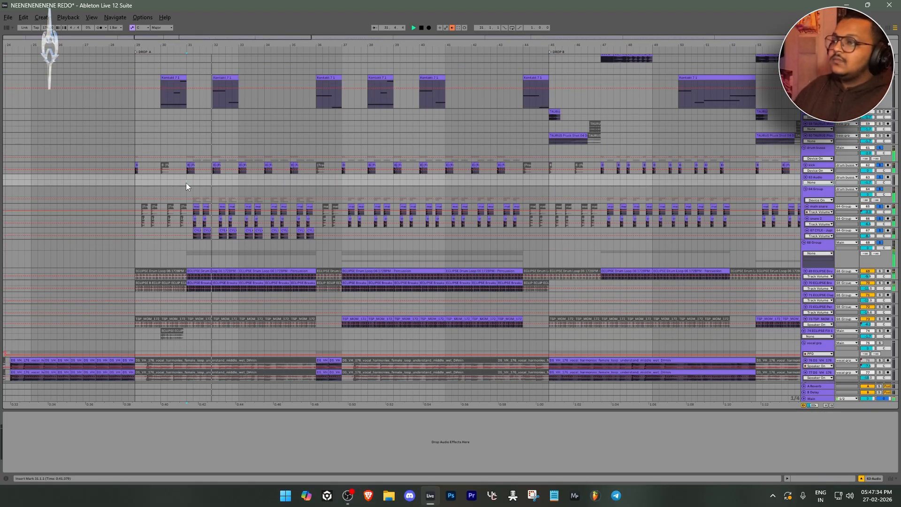
scroll(186, 184, up, 2)
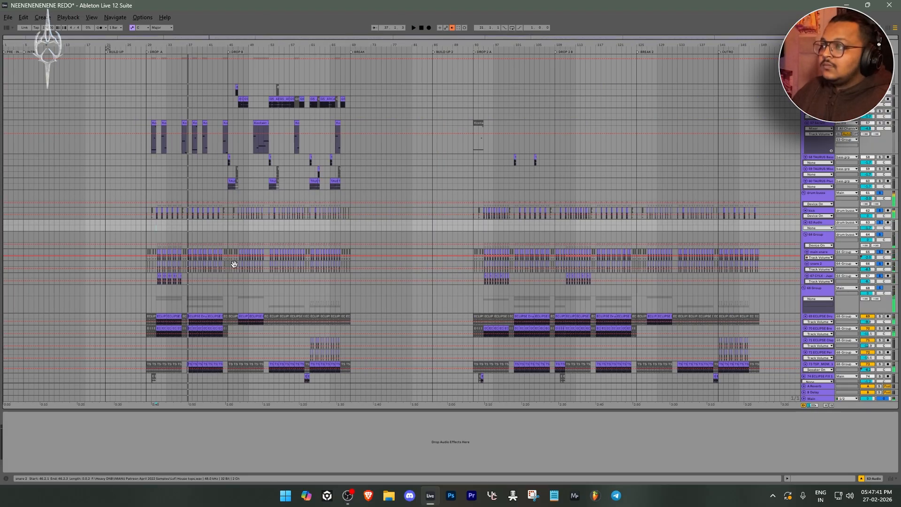
Play the soloed drums from bar 53 in Drop B and examine the drum clips across the whole arrangement
scroll(235, 263, up, 5)
scroll(314, 227, down, 4)
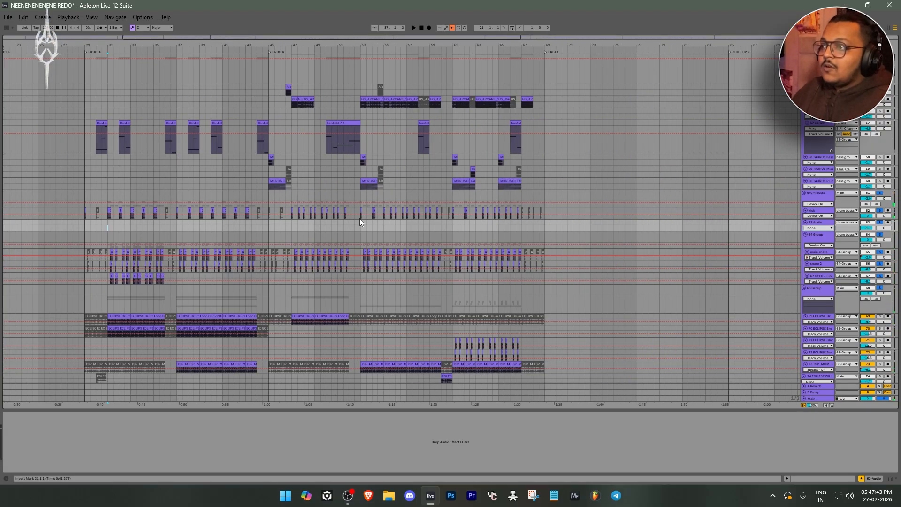
scroll(361, 229, up, 6)
key(space)
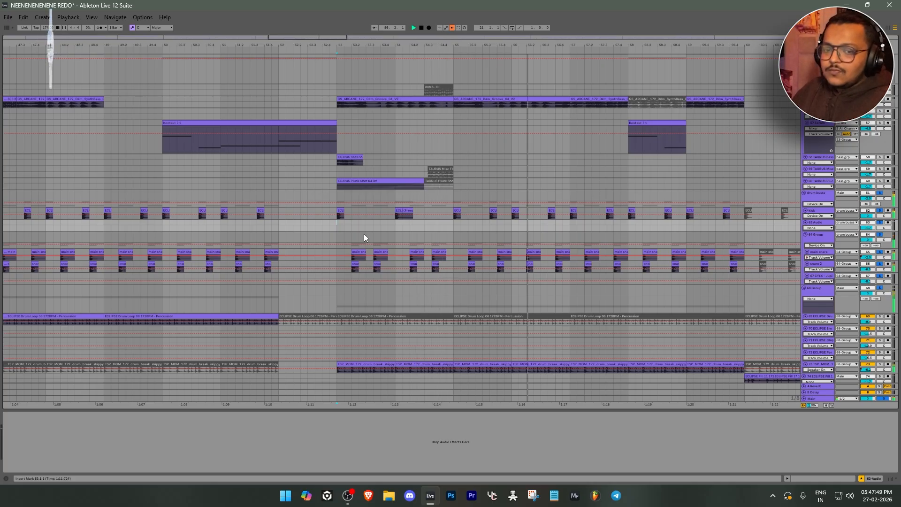
scroll(364, 237, down, 3)
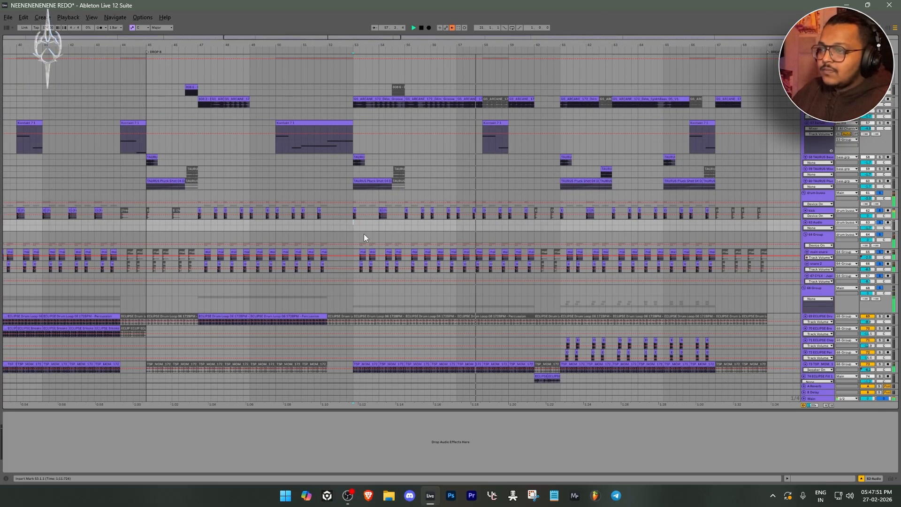
scroll(364, 233, down, 5)
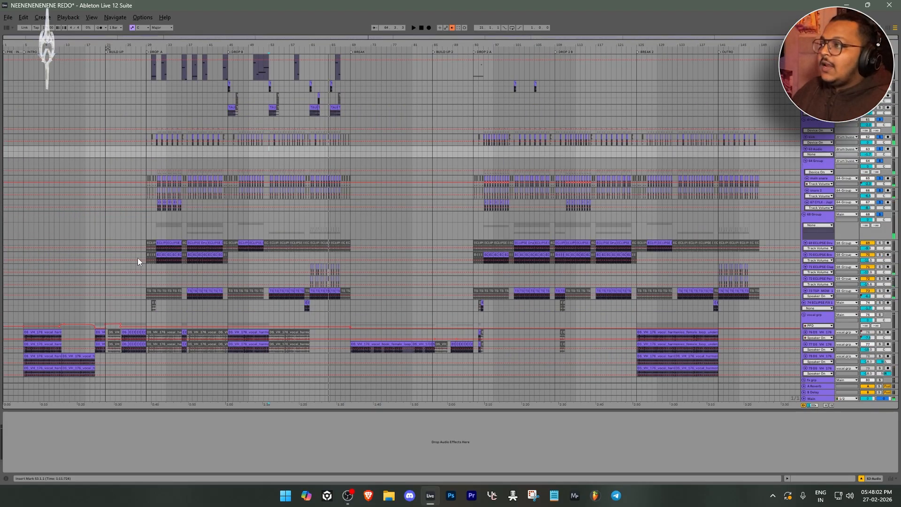
scroll(138, 262, up, 5)
scroll(187, 232, up, 3)
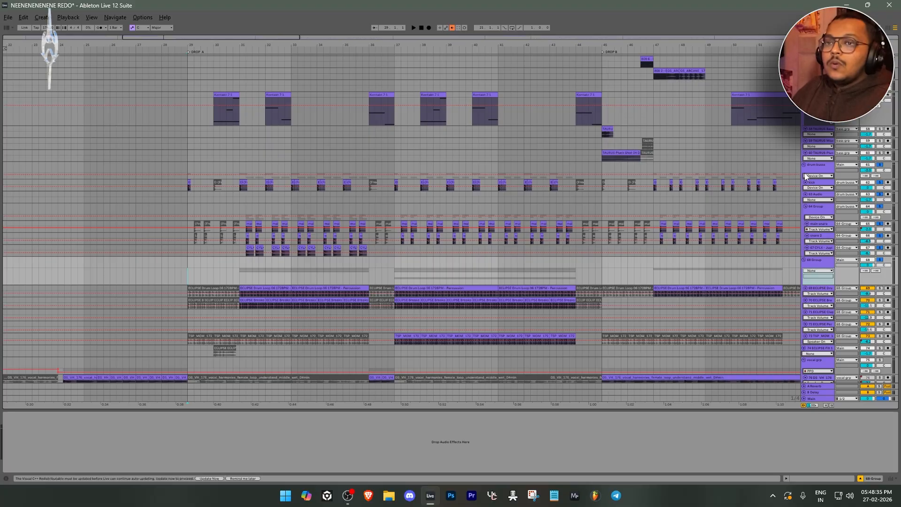
Inspect the drum buses group's SSL Native Drumstrip, EQ Eight and Glue Compressor, playing the start of Drop A
click(825, 166)
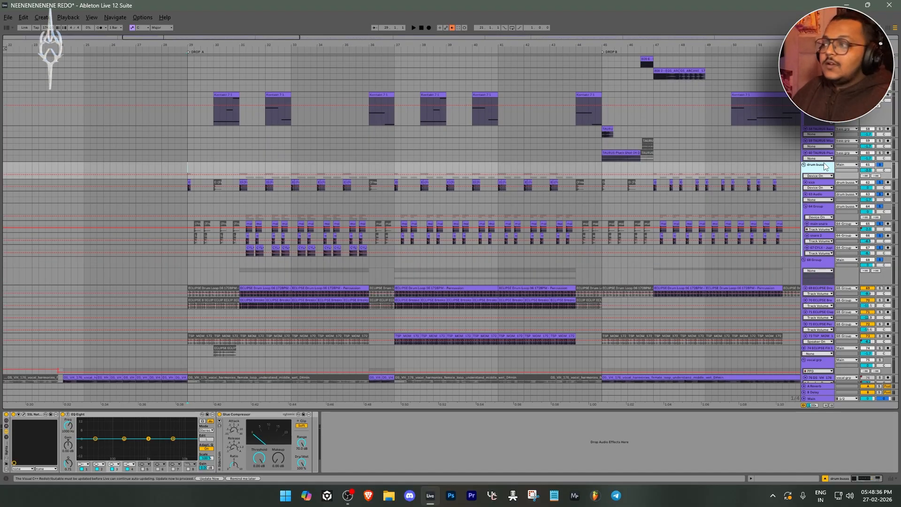
click(24, 416)
drag(424, 49, 366, 89)
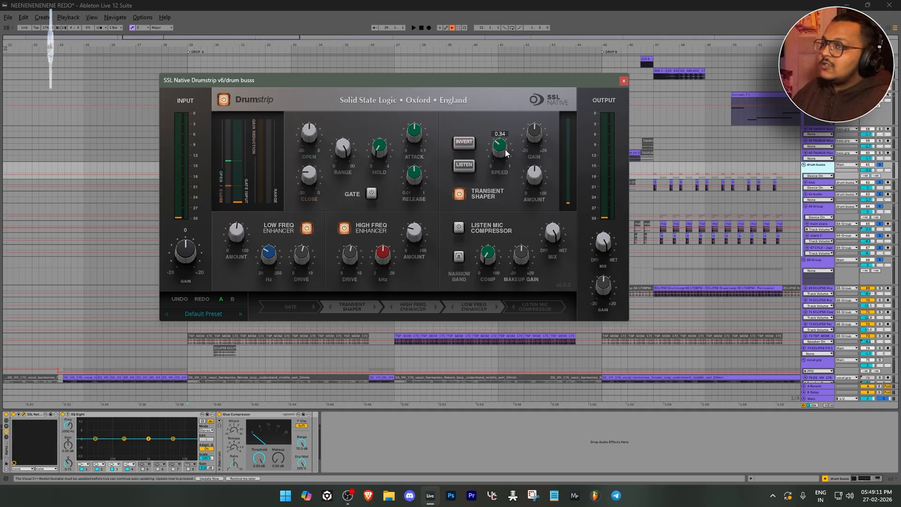
click(623, 82)
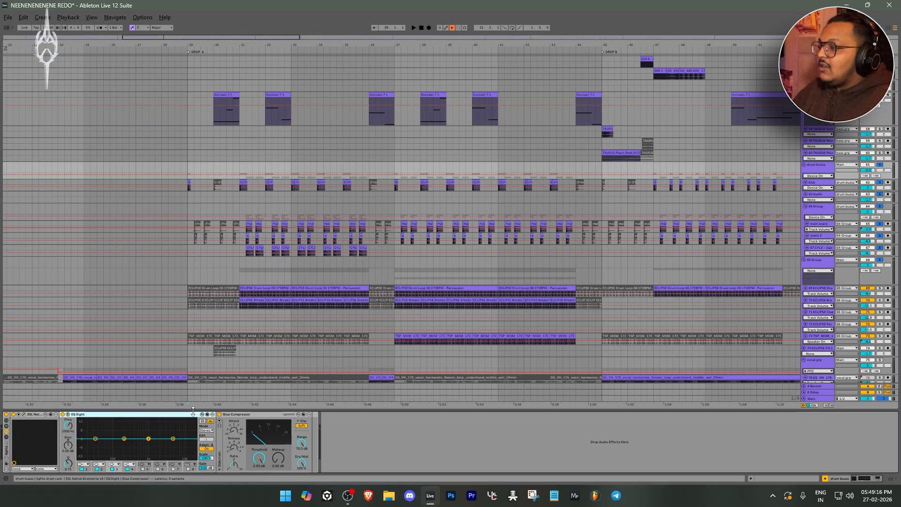
key(space)
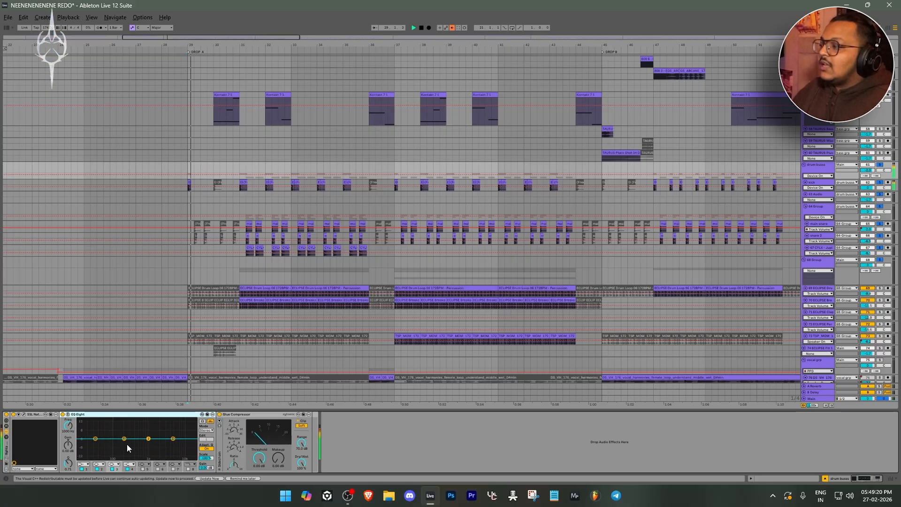
click(222, 428)
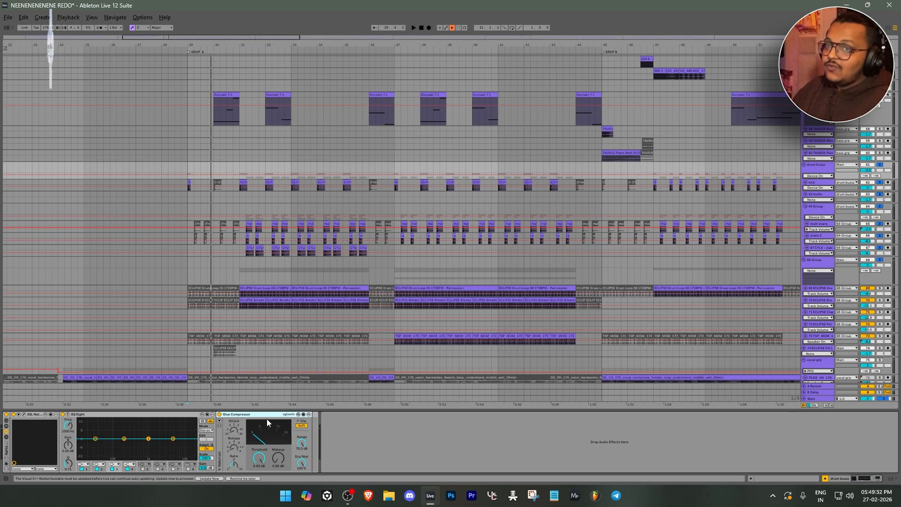
Solo the main snare track inside 64 Group and play it from its bar 31 clip in Drop A
click(816, 206)
scroll(480, 185, right, 5)
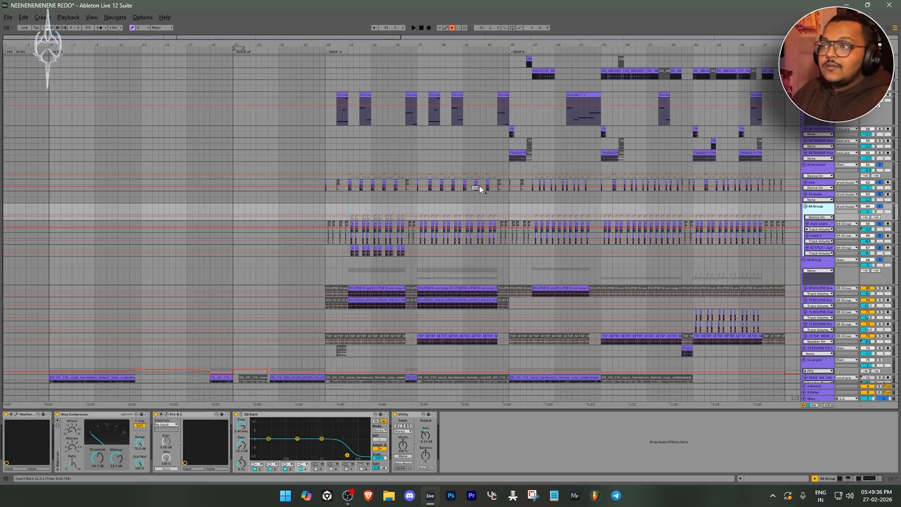
scroll(173, 213, up, 5)
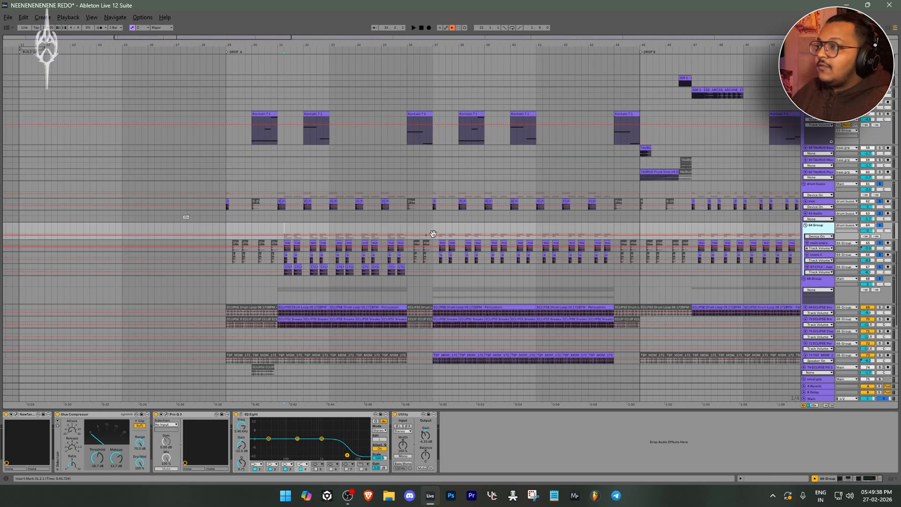
click(272, 241)
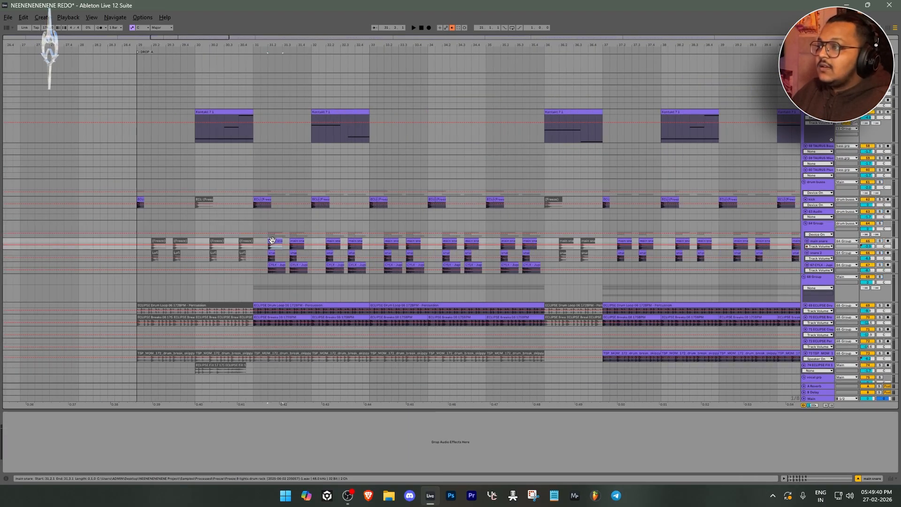
key(s)
key(space)
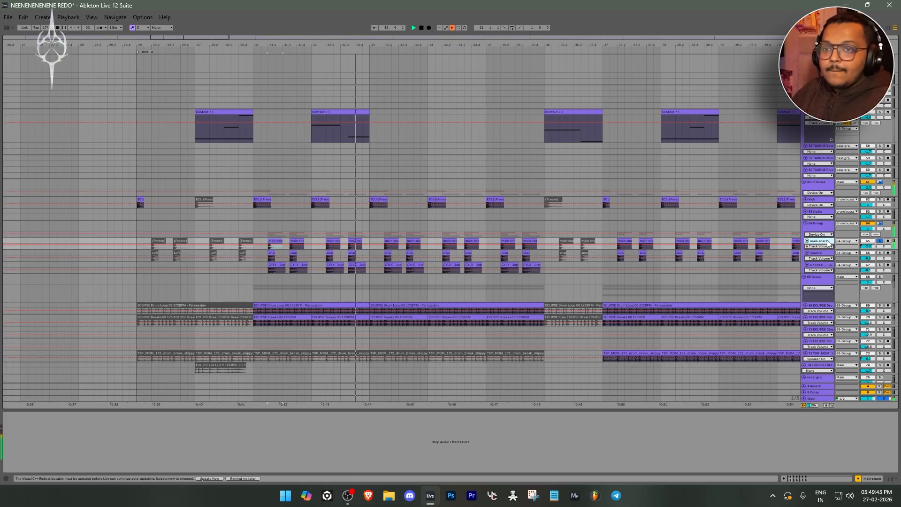
Inspect the Newfangled Punctuate transient settings on 64 Group, shrinking the plug-in window to fit the screen
click(817, 223)
click(17, 415)
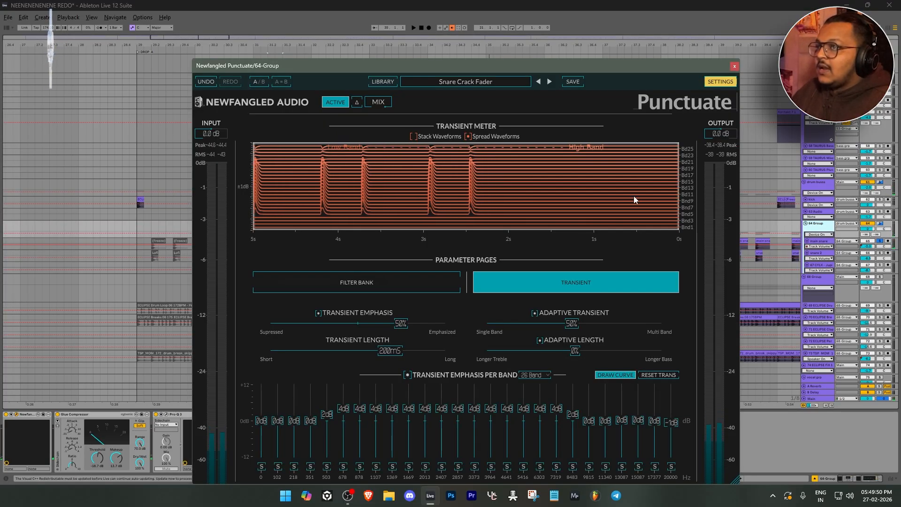
drag(736, 478, 582, 247)
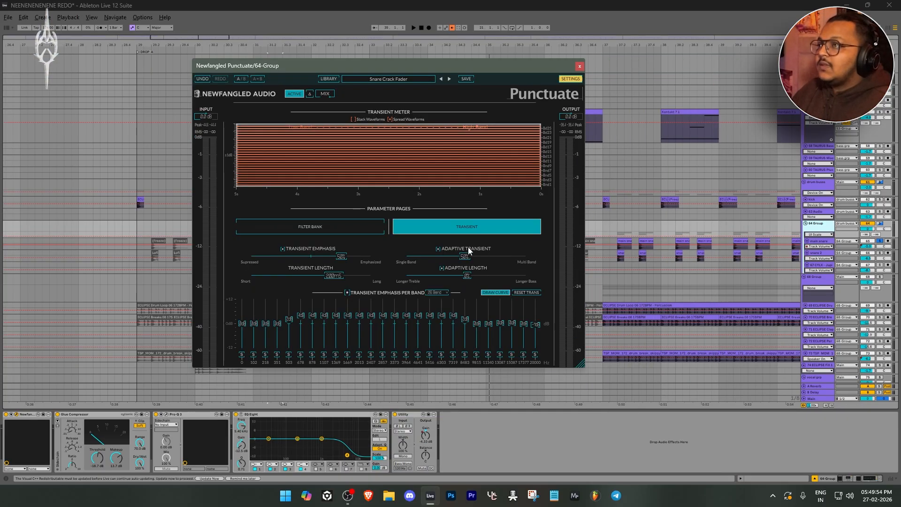
click(579, 67)
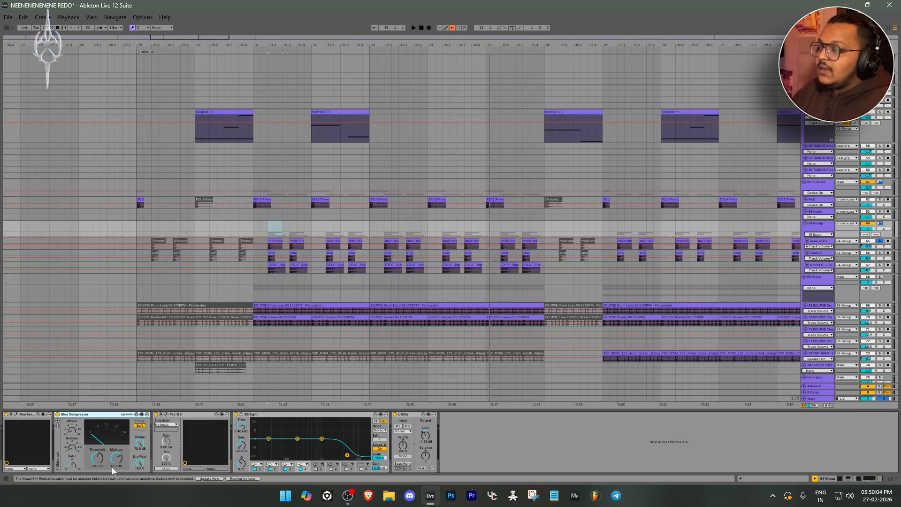
click(167, 415)
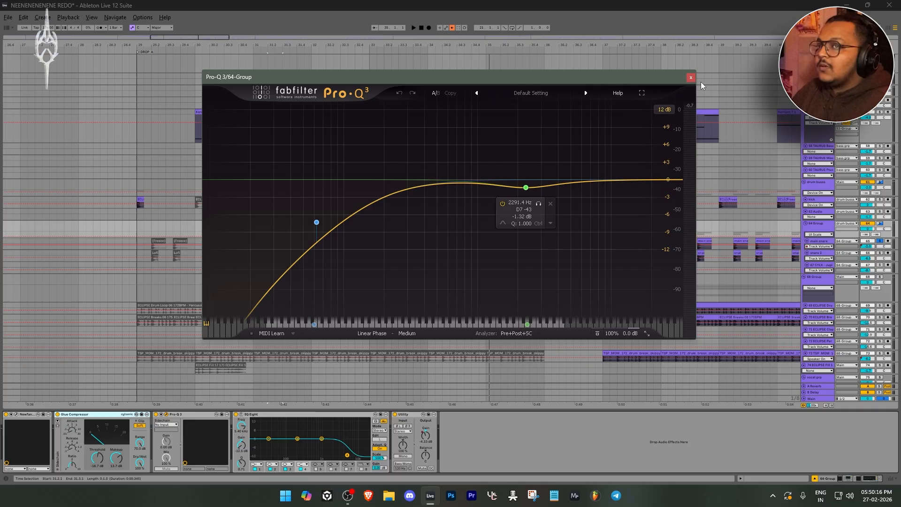
key(Escape)
click(288, 419)
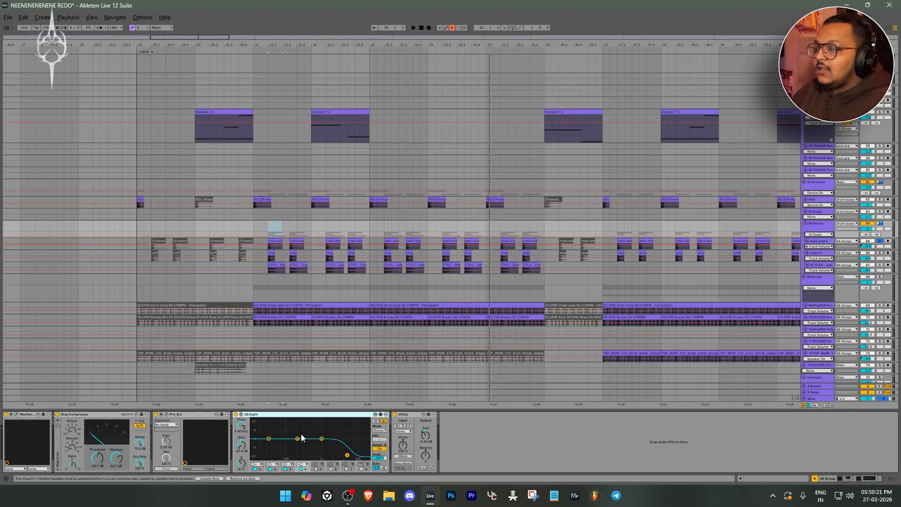
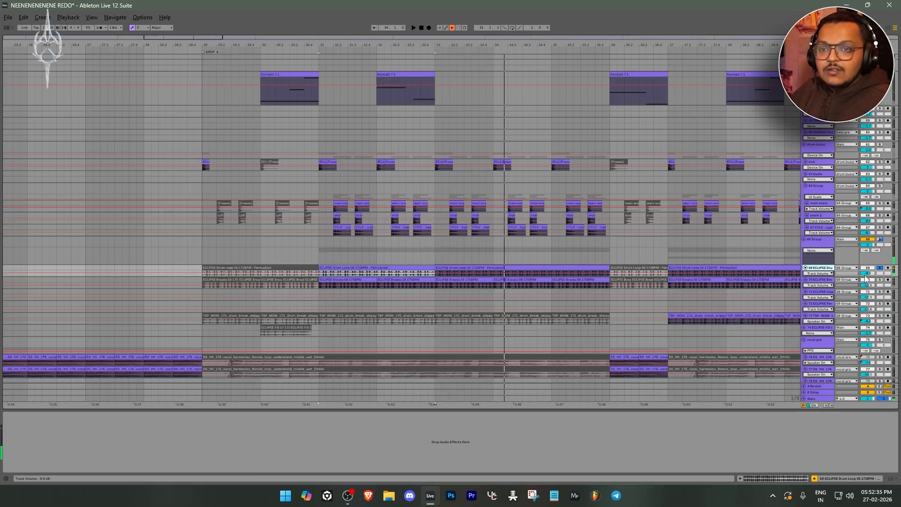
Select the ECLIPSE Breaks clip at bar 31 and inspect the kHs Filter at the start of its device chain
click(347, 282)
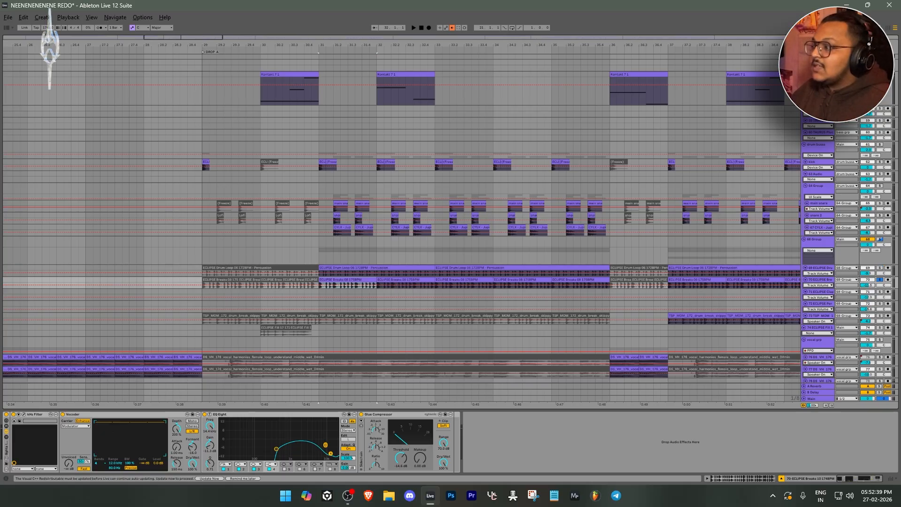
click(24, 416)
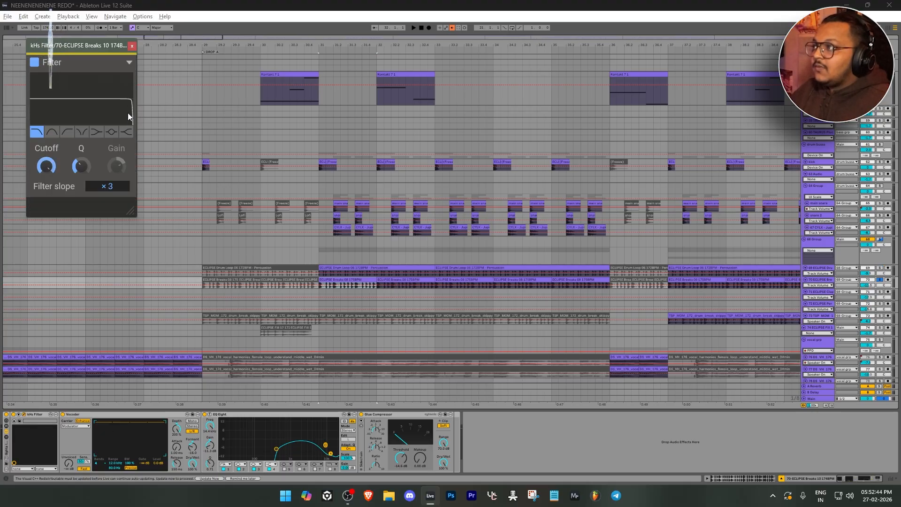
click(132, 46)
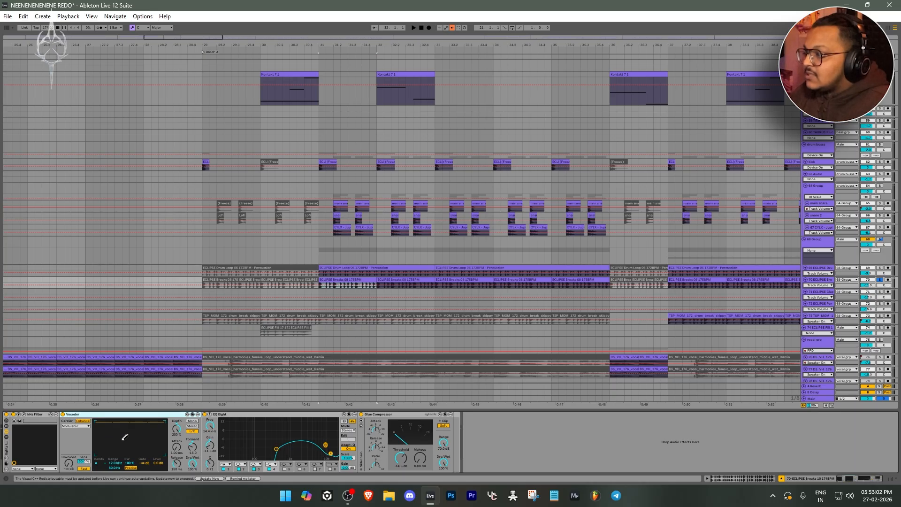
Try the breaks track's Vocoder at 24 bands and play it with EQ Eight and Glue Compressor bypassed
click(100, 463)
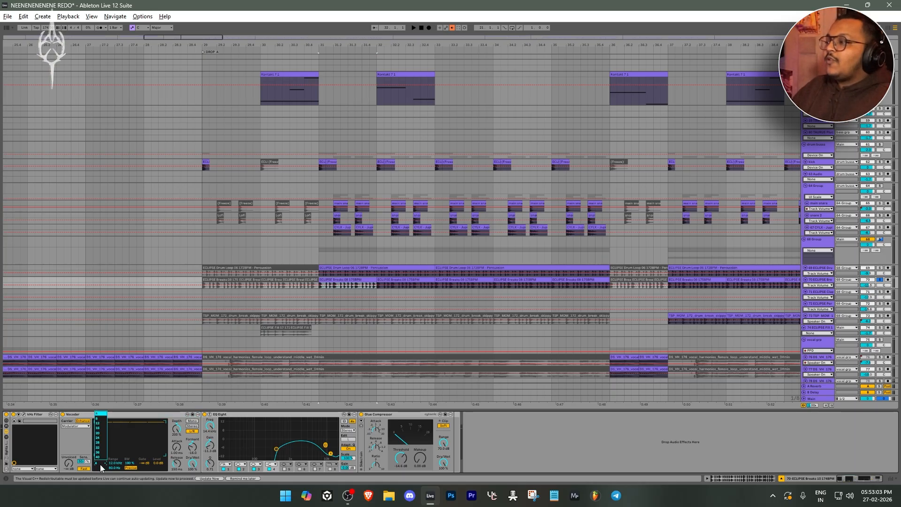
click(101, 437)
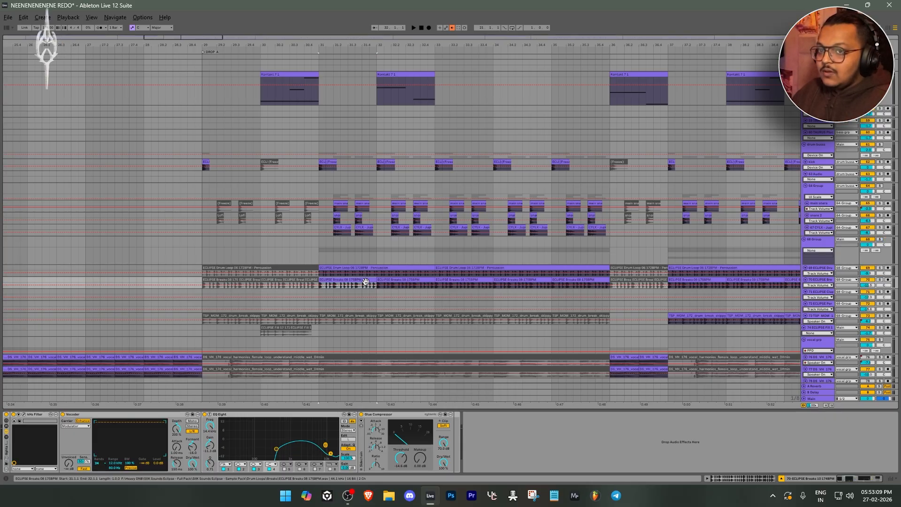
click(204, 415)
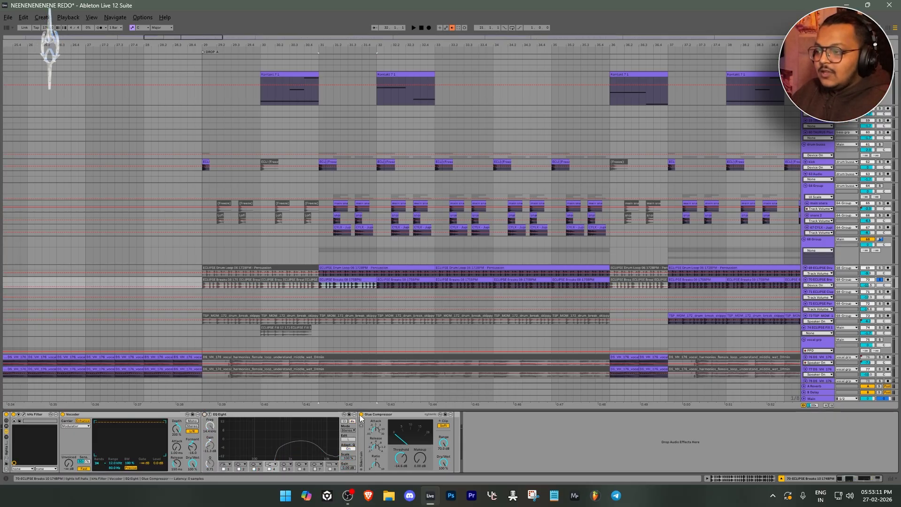
key(space)
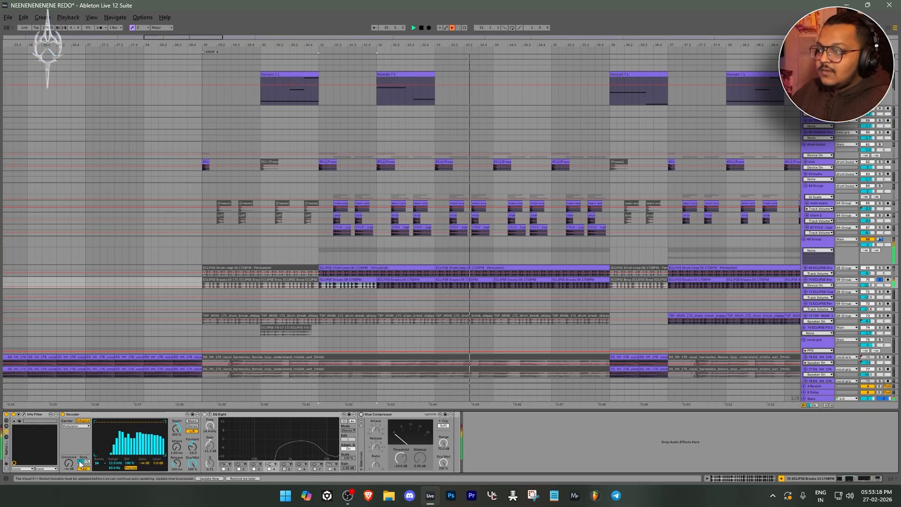
key(space)
click(105, 415)
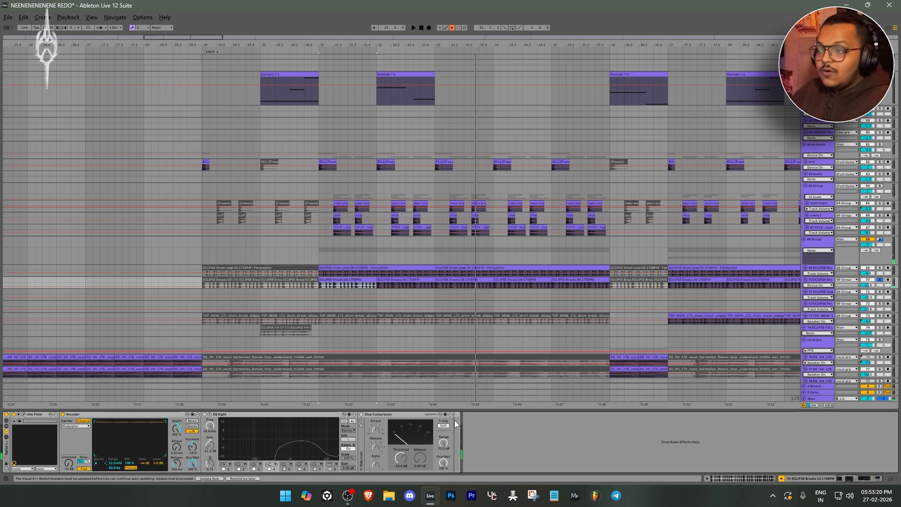
Play the breaks with EQ Eight switched back on, and re-enable the Glue Compressor
key(space)
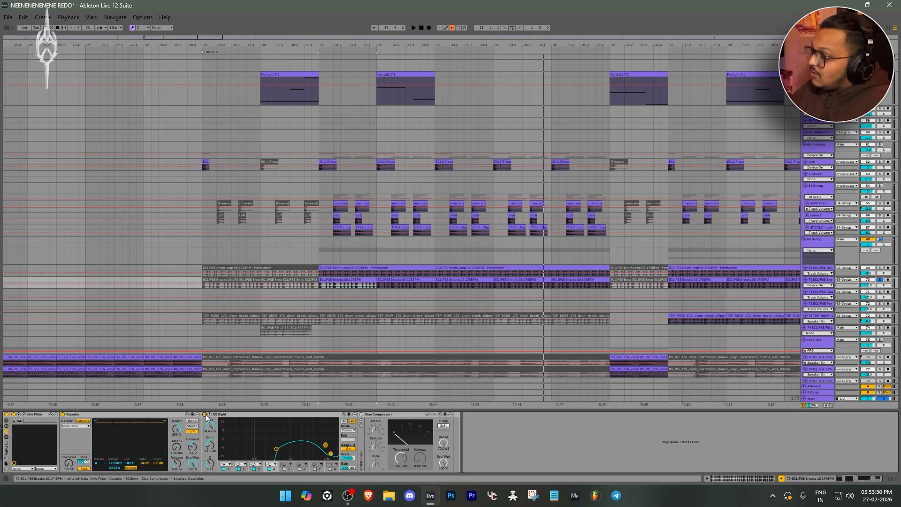
key(space)
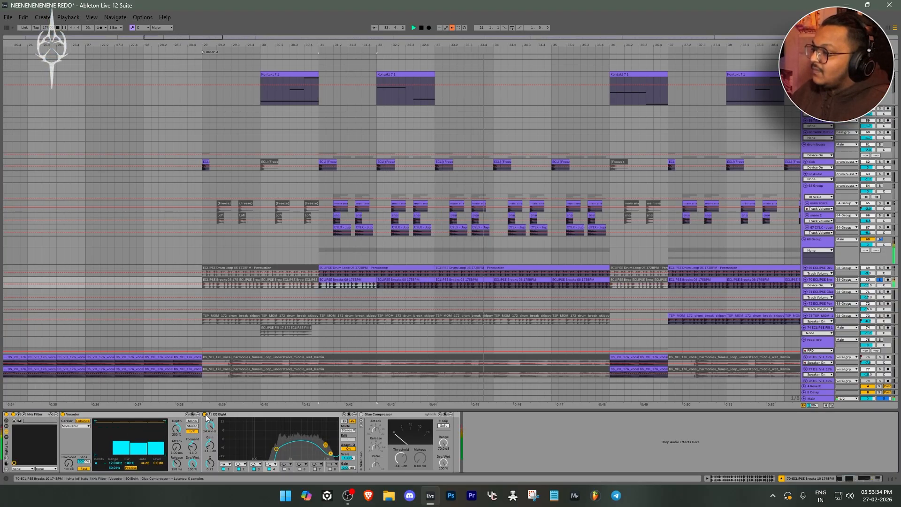
key(space)
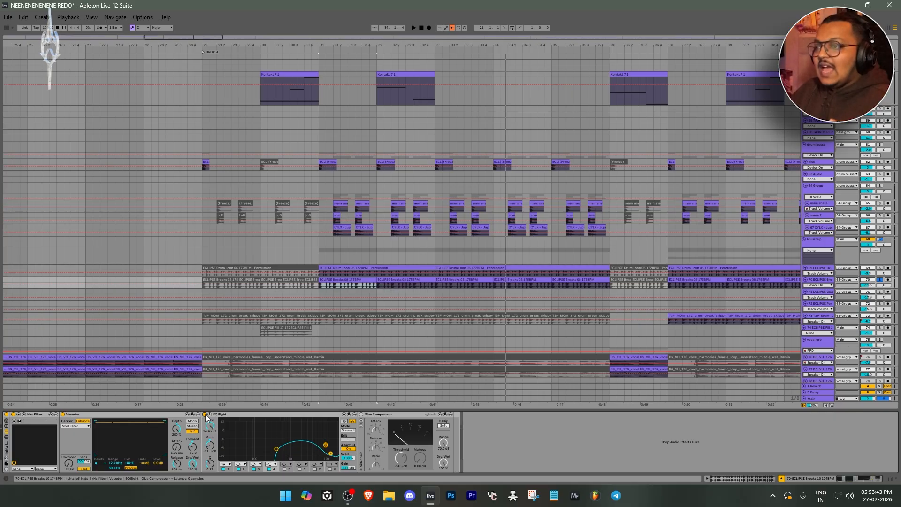
click(362, 415)
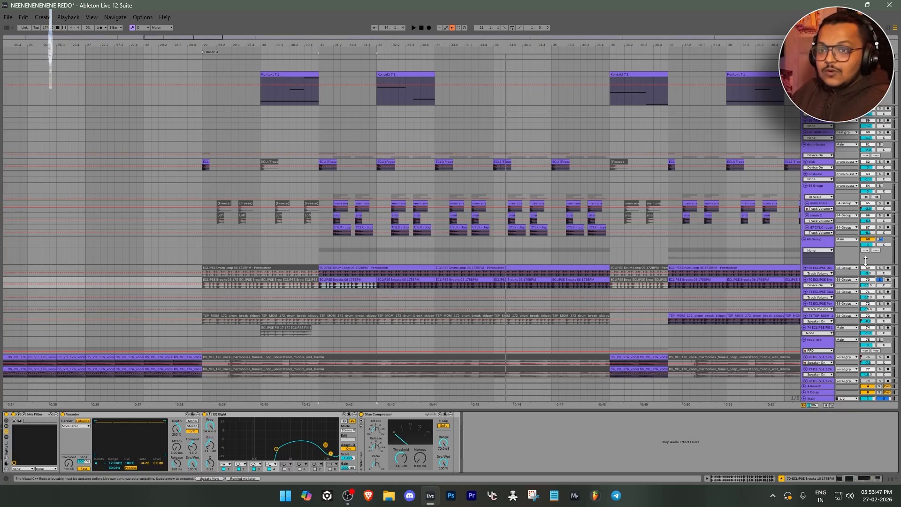
Solo the ECLIPSE Drum Loop track along with the breaks track and play both from bar 31
click(882, 272)
key(space)
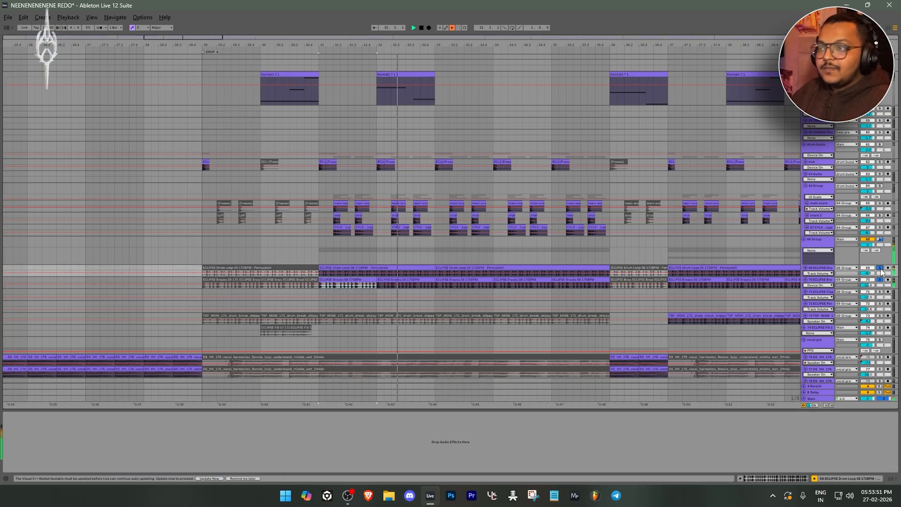
scroll(518, 272, down, 3)
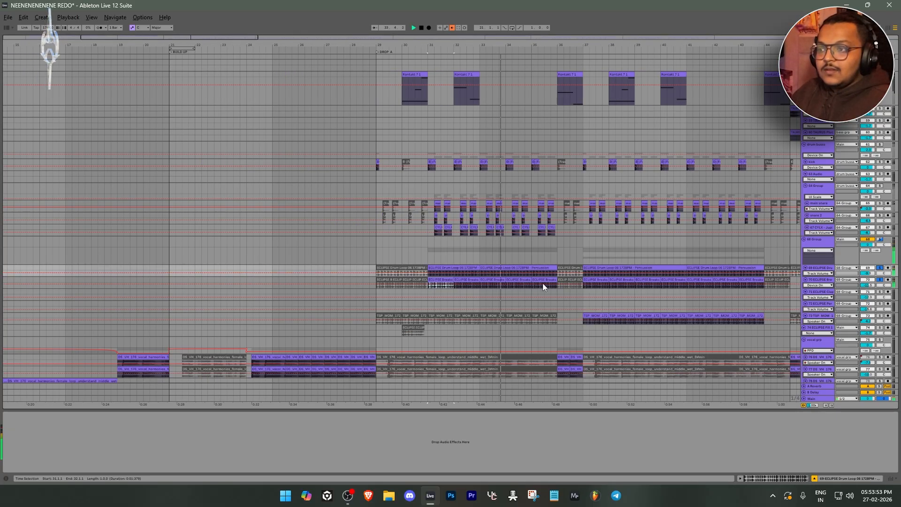
scroll(542, 283, up, 3)
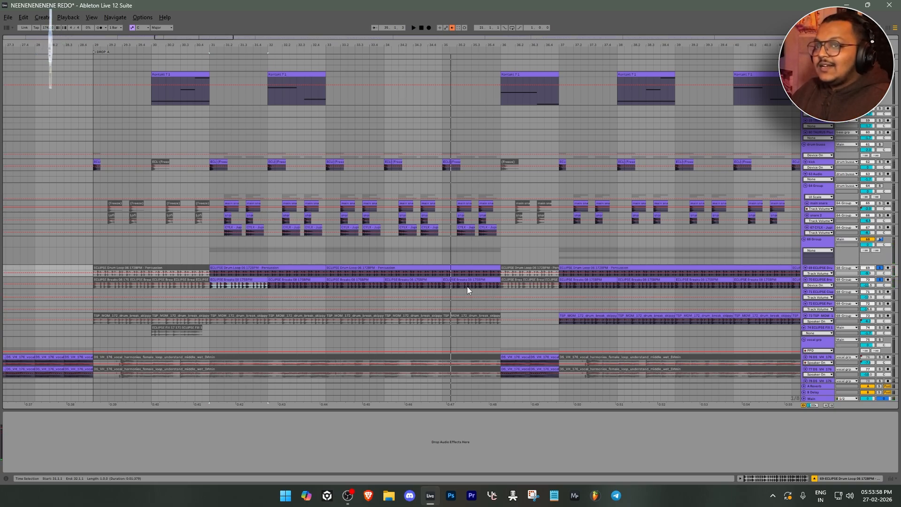
Solo the drum buses group together with 68 Group to audition the full drums in Drop A
click(823, 150)
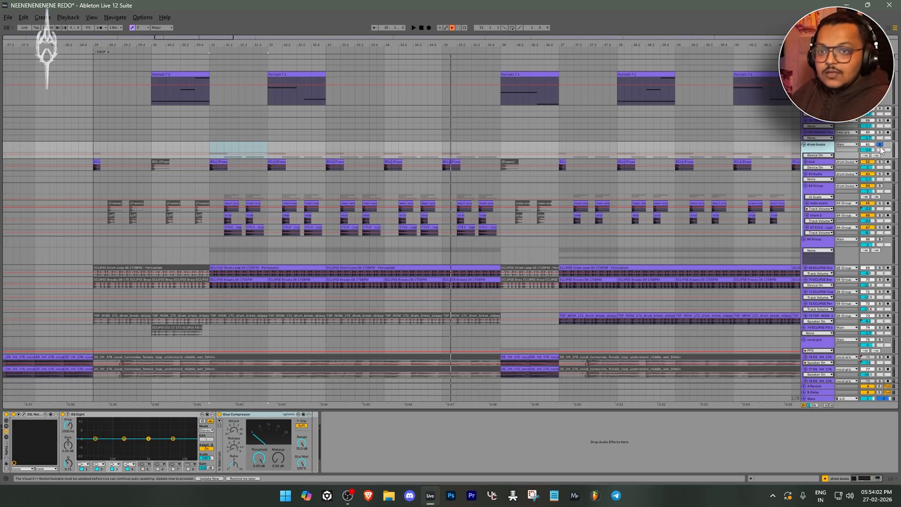
click(880, 145)
click(880, 239)
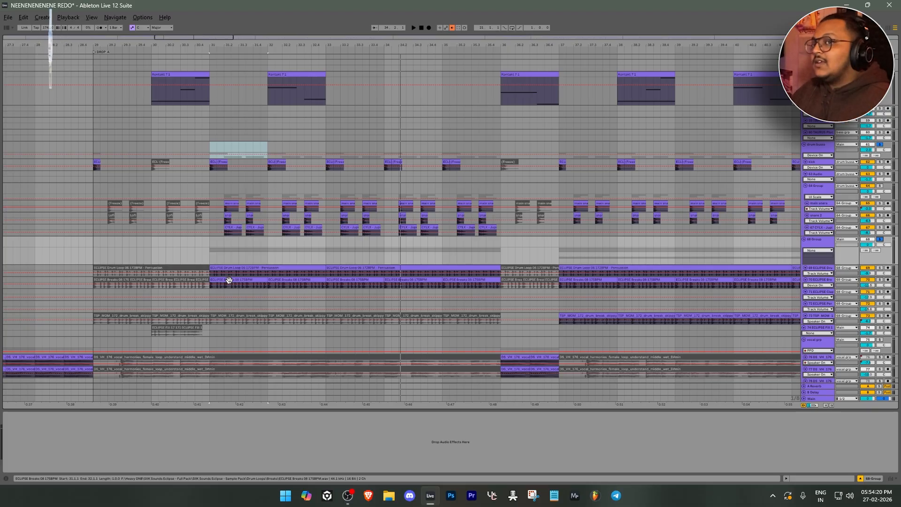
Inspect the kick track's Newfangled Punctuate transient settings, shrinking the plug-in window to fit the screen
key(Down)
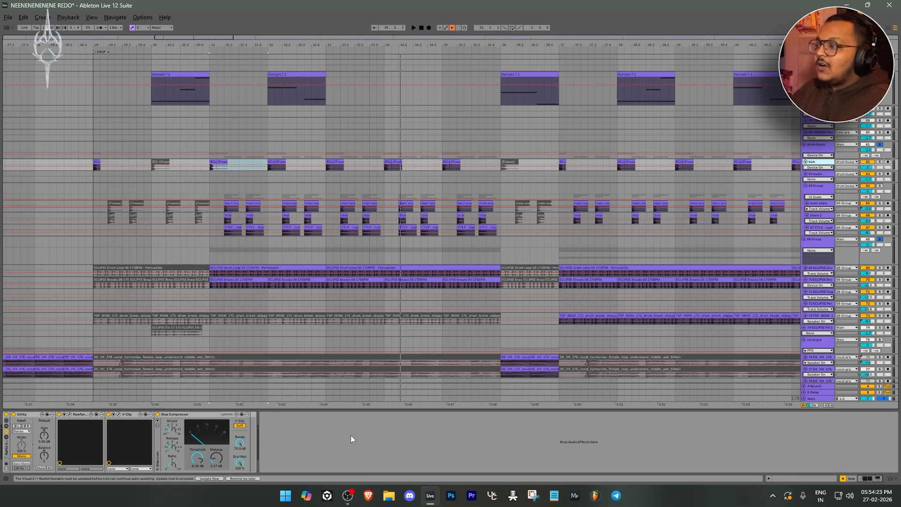
click(70, 416)
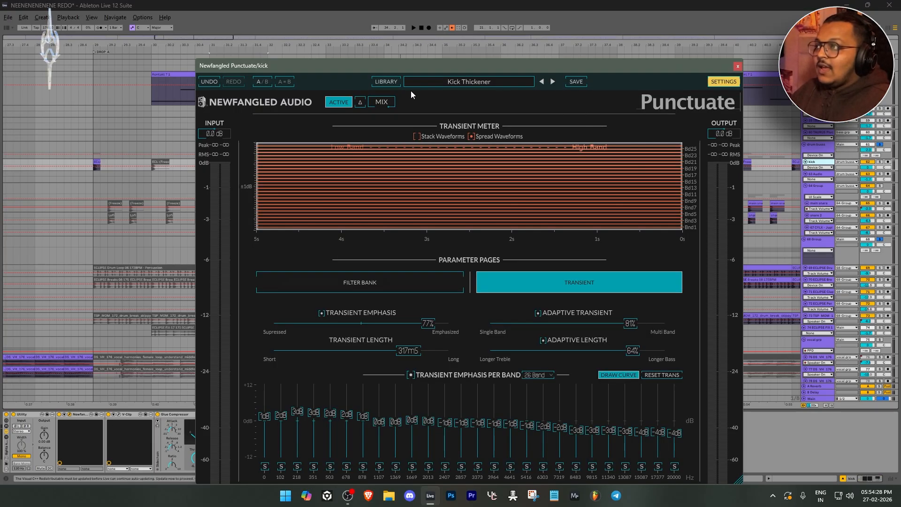
drag(744, 485, 652, 415)
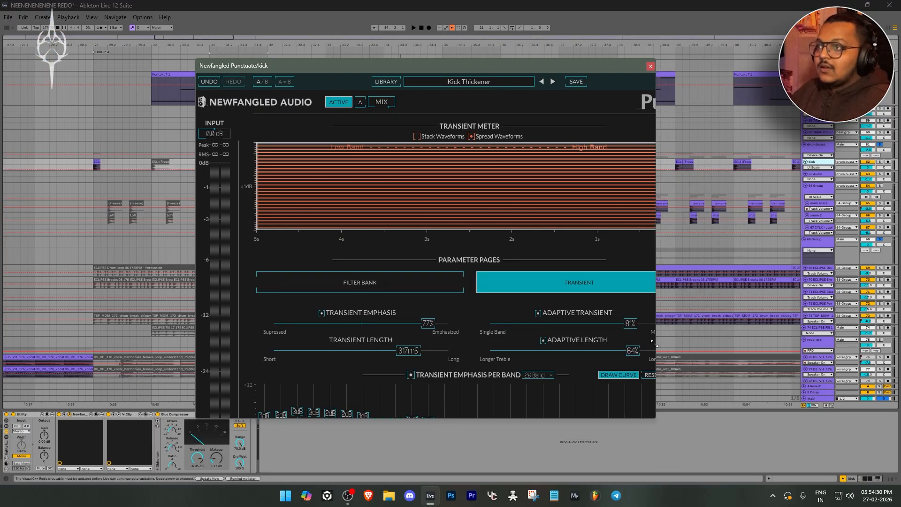
Inspect the hard clip settings of V-Clip on the kick track and close both plug-in windows
click(115, 415)
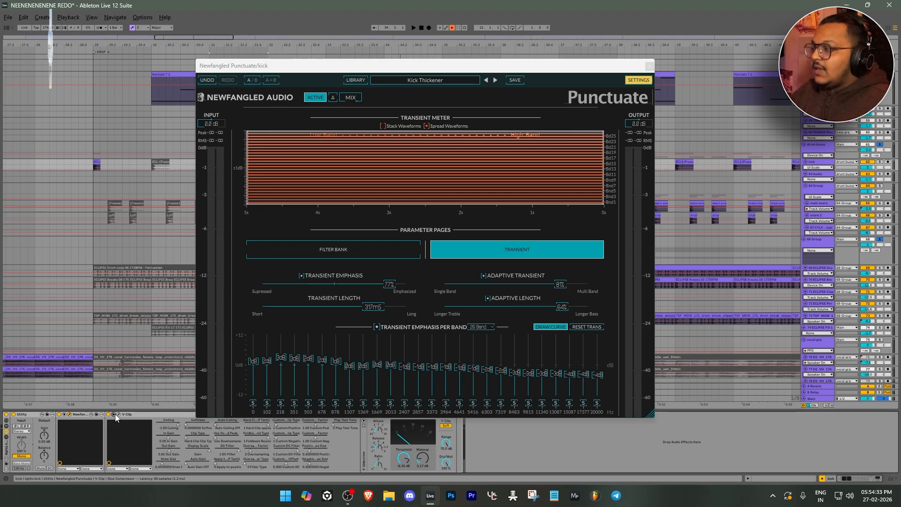
click(113, 415)
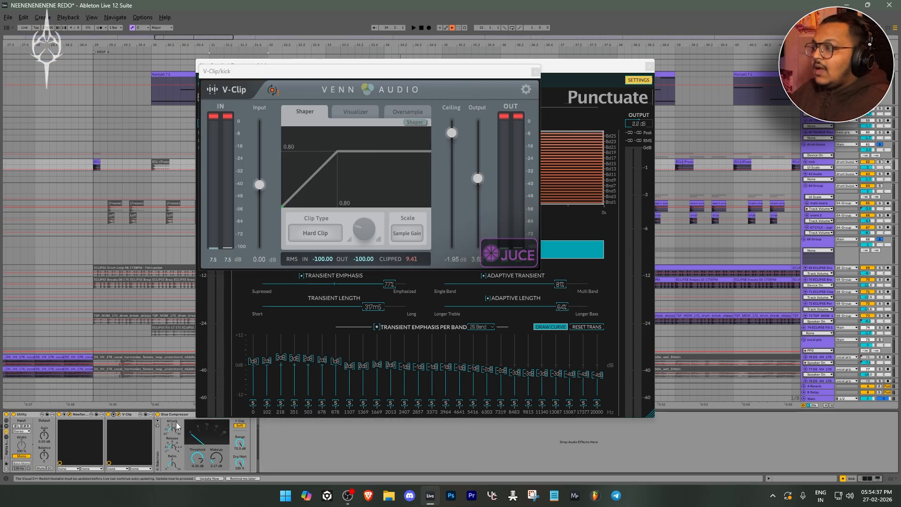
click(178, 415)
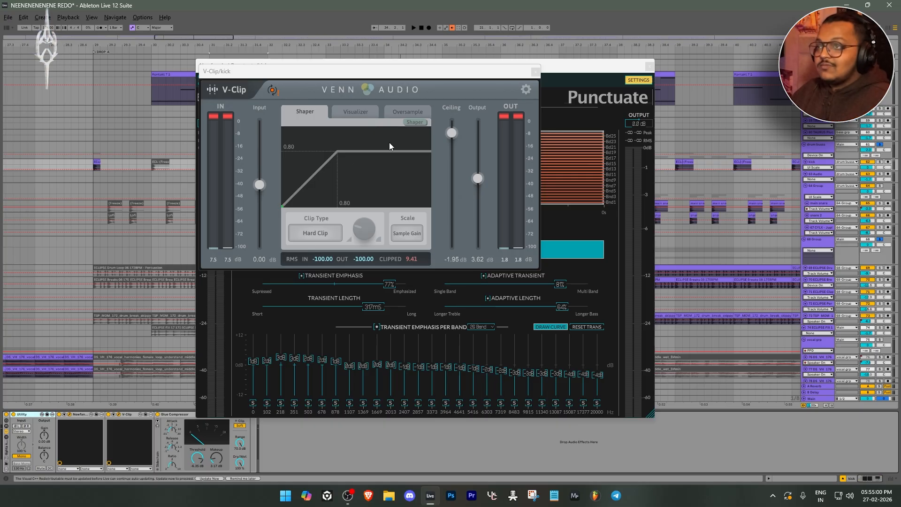
click(535, 71)
click(649, 66)
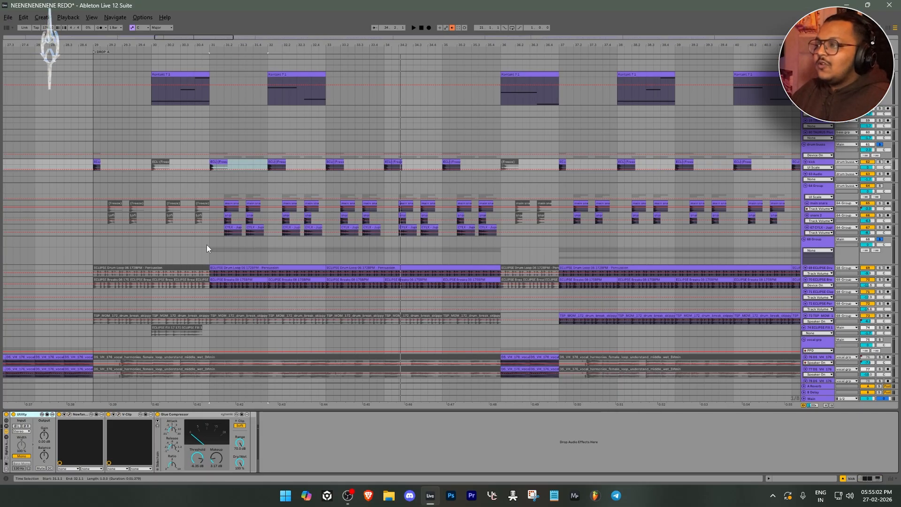
Select the TSP_MOM_172 drum break clip at bar 37 and inspect the EQ Eight in its device chain
scroll(235, 154, down, 5)
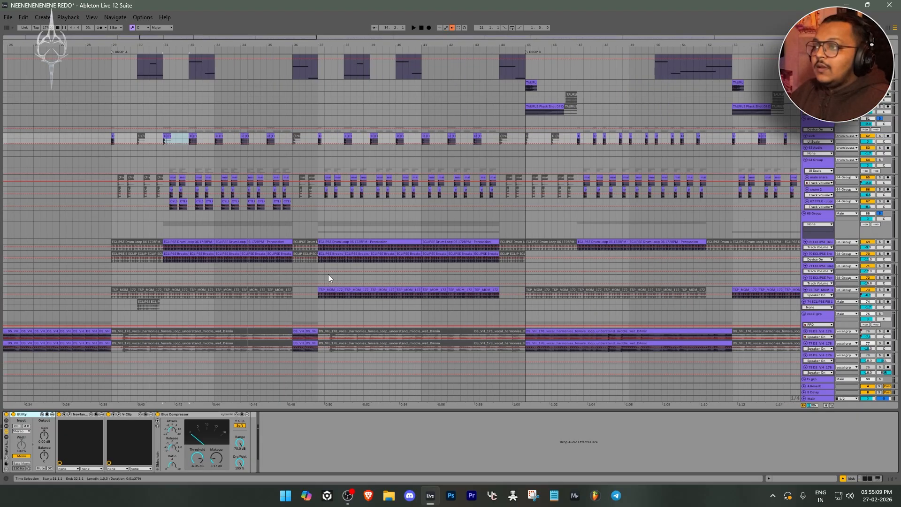
click(320, 230)
scroll(317, 272, up, 6)
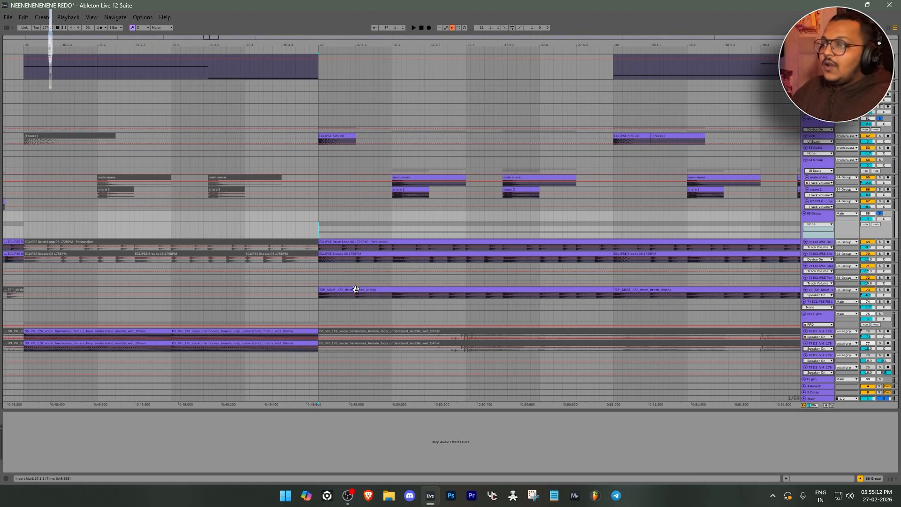
scroll(360, 291, down, 2)
click(361, 291)
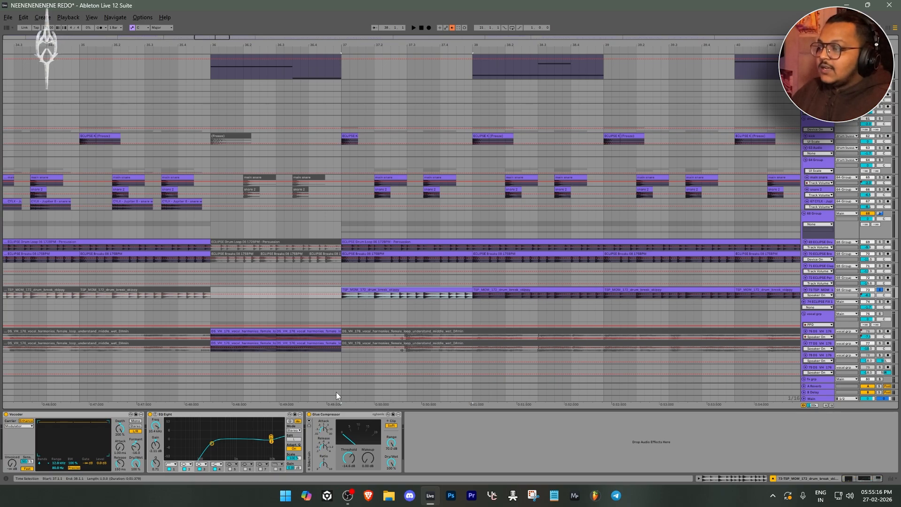
click(189, 416)
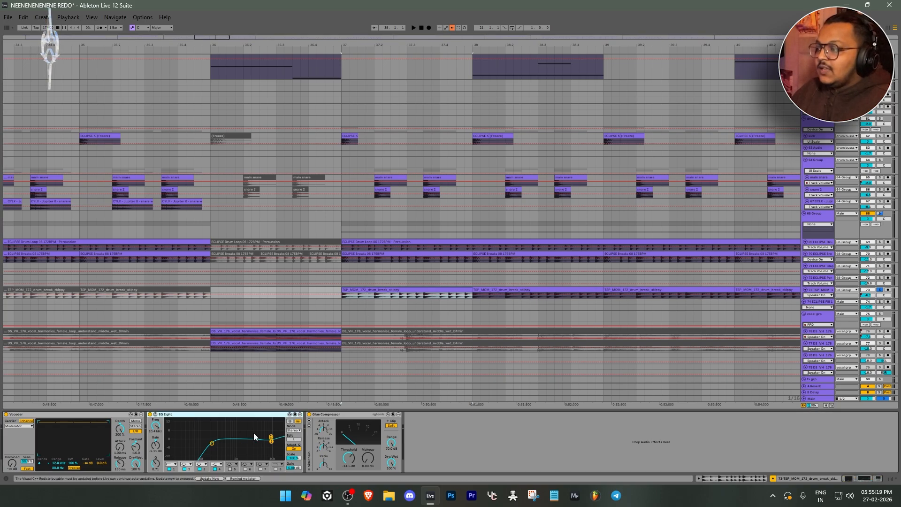
Compare the ECLIPSE Breaks device chain with the TSP_MOM_172 drum break's, and play the drum break from bar 37
click(382, 264)
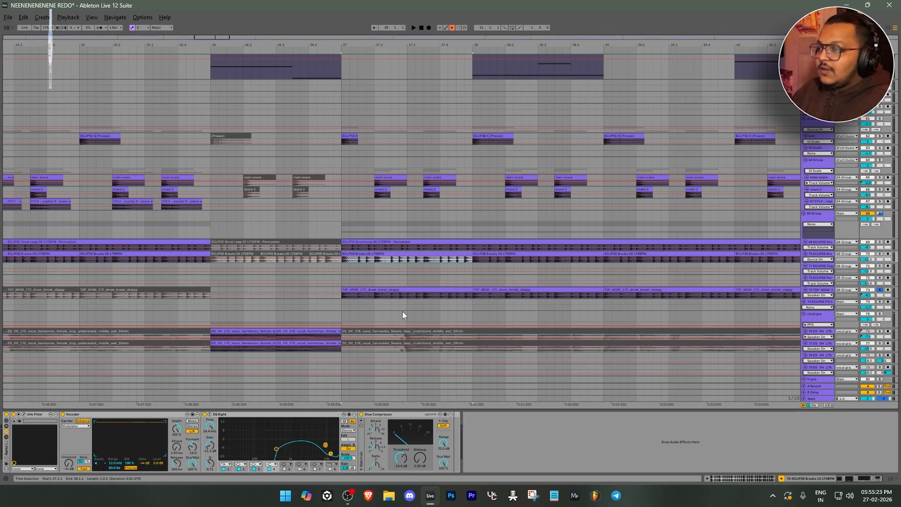
click(412, 293)
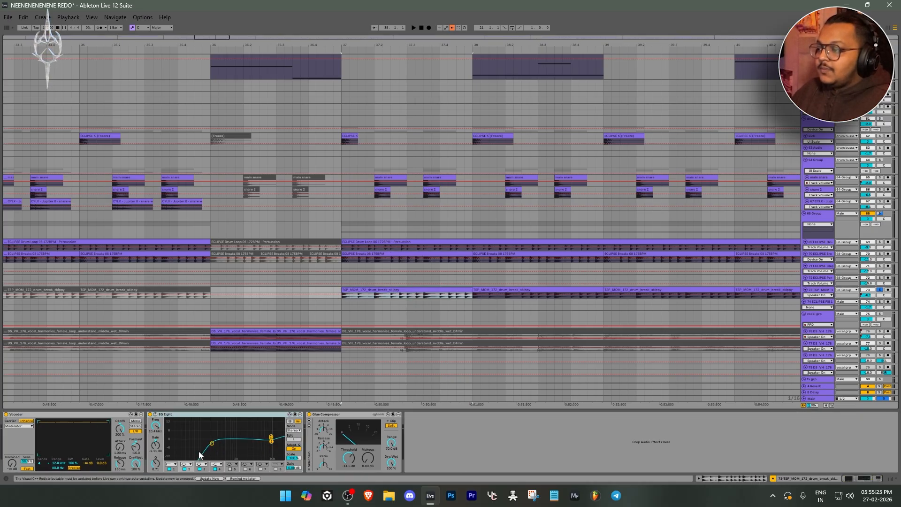
key(space)
scroll(554, 298, down, 3)
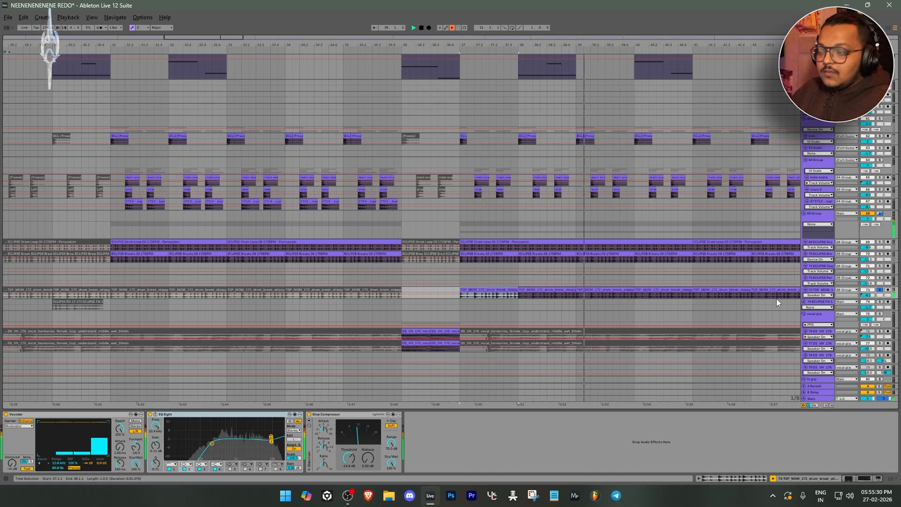
Bypass the drum break's Vocoder, EQ Eight and Glue Compressor together and play it from bar 37 unprocessed
click(69, 415)
ctrl+click(237, 415)
ctrl+click(351, 416)
key(ctrl+0)
key(space)
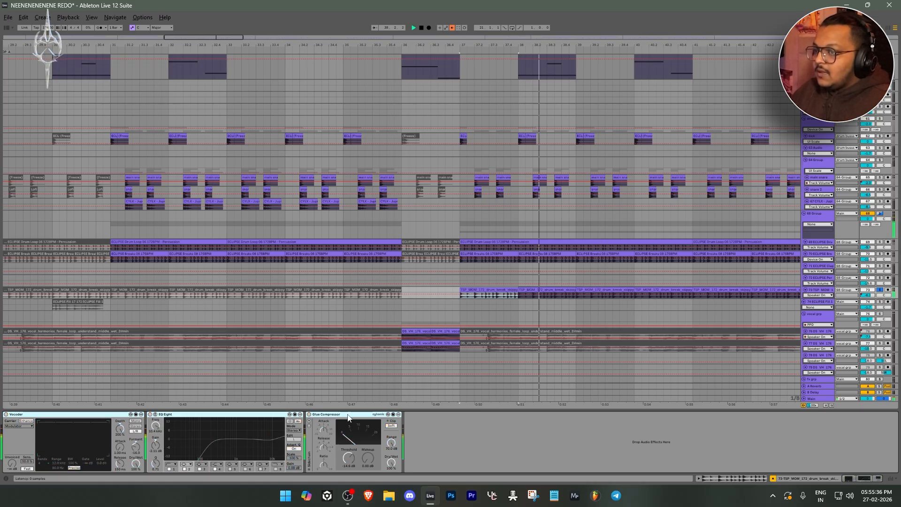
key(space)
Re-enable the drum break's Vocoder, EQ Eight and Glue Compressor and replay it from bar 37
key(ctrl+0)
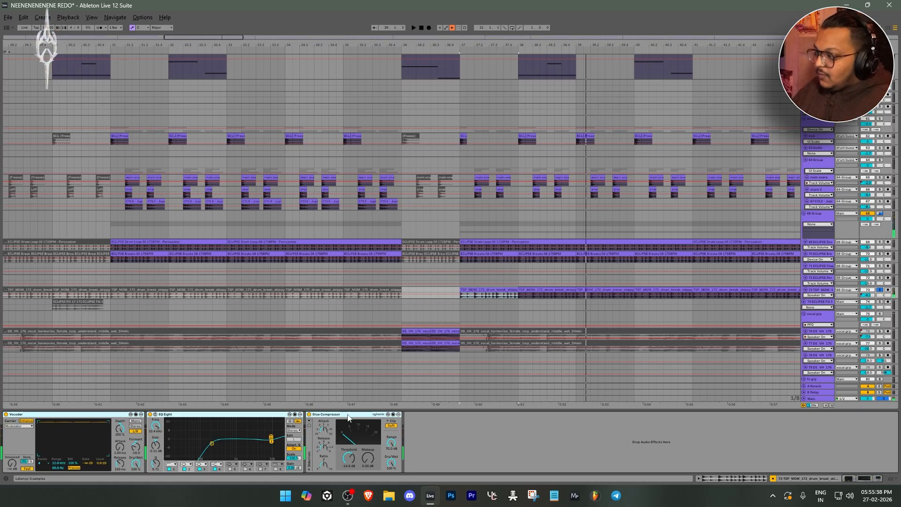
key(space)
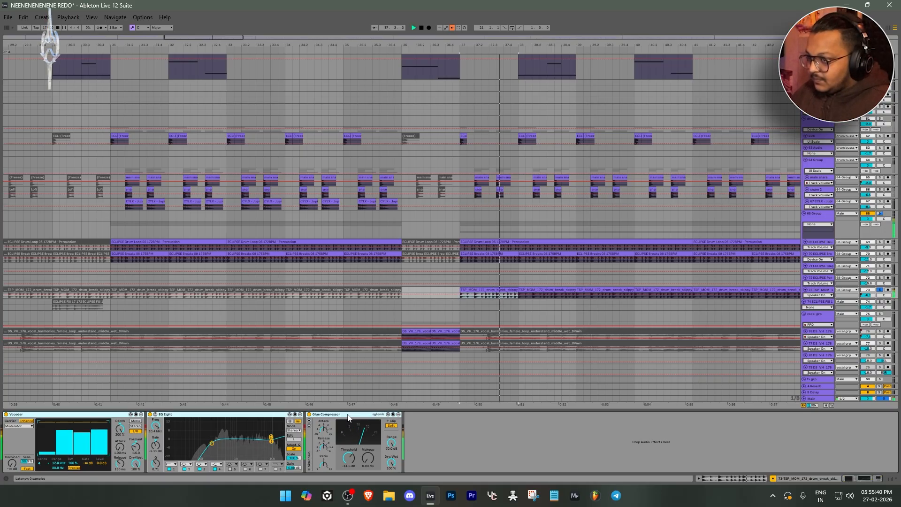
key(space)
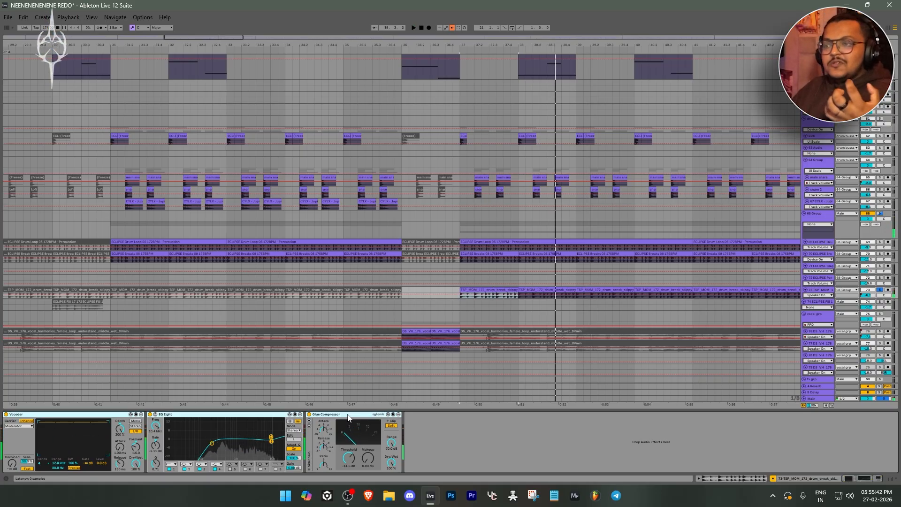
Solo the 68 Group containing the drum loops and breaks, and play it from bar 37
click(836, 214)
key(space)
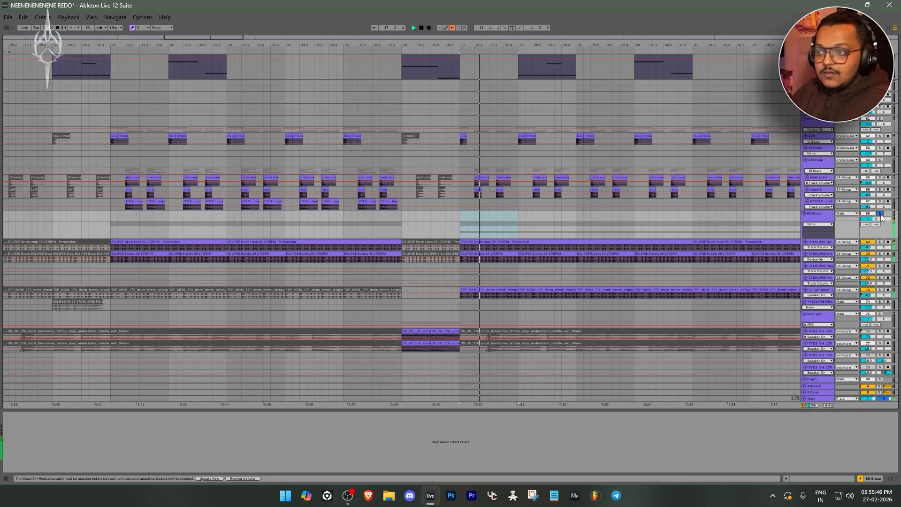
scroll(506, 277, down, 5)
scroll(498, 284, up, 3)
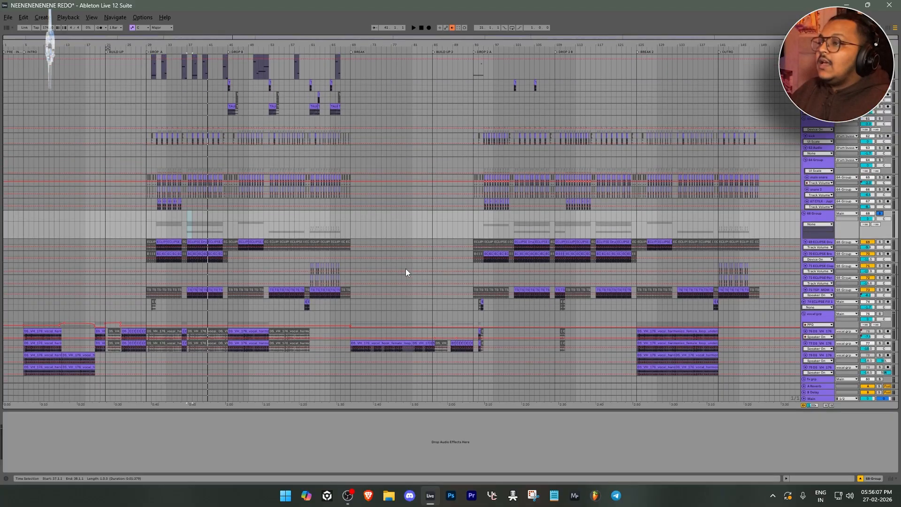
Examine how the ECLIPSE Clap 03 and ECLIPSE Percussion 03 clips line up with the snares from bar 61
scroll(406, 269, down, 1)
scroll(268, 256, up, 2)
drag(269, 255, 358, 216)
scroll(433, 232, up, 7)
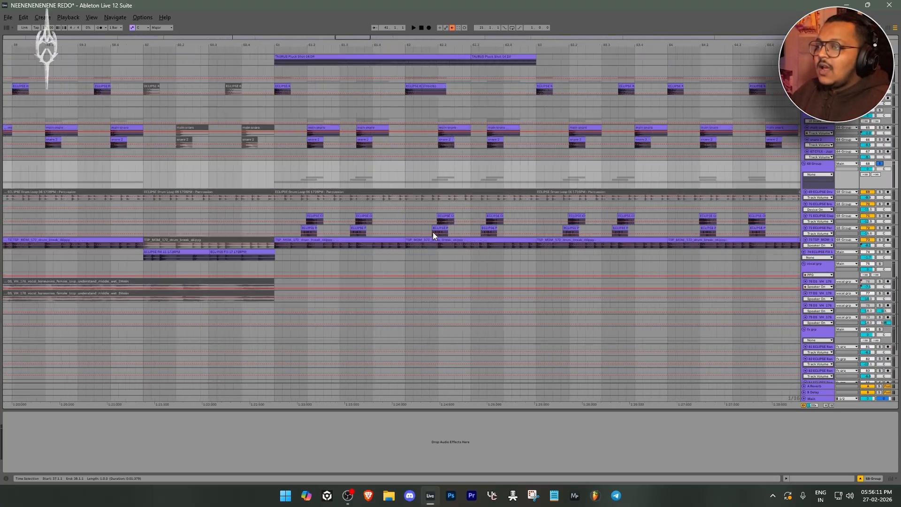
click(277, 216)
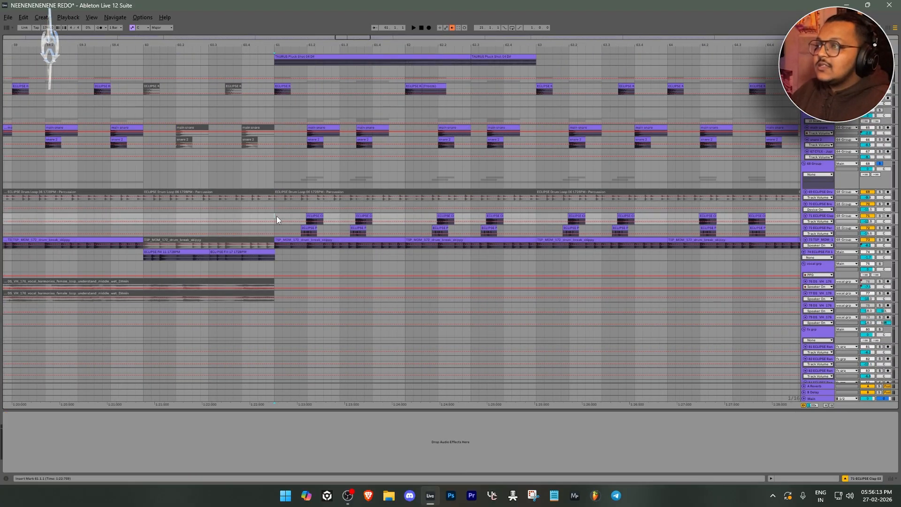
scroll(300, 214, up, 1)
scroll(314, 128, down, 6)
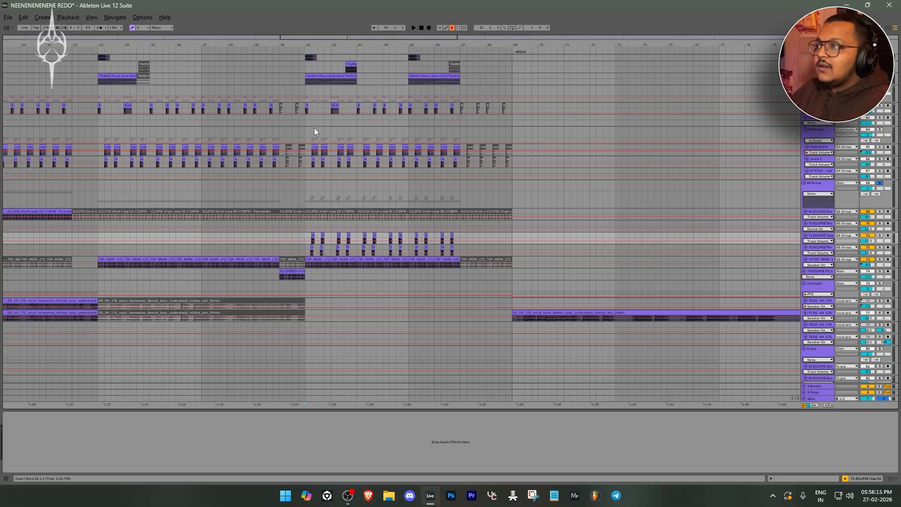
scroll(339, 143, up, 1)
scroll(306, 254, left, 2)
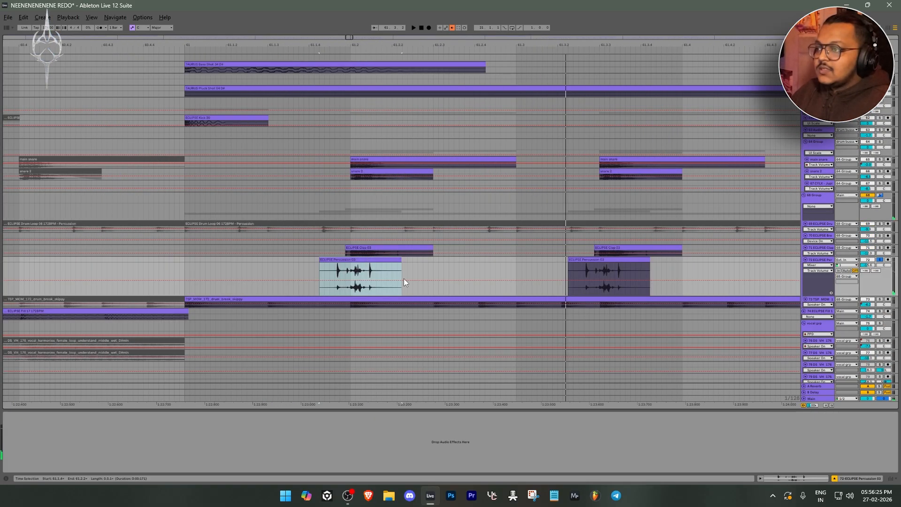
scroll(383, 269, down, 1)
scroll(365, 263, up, 2)
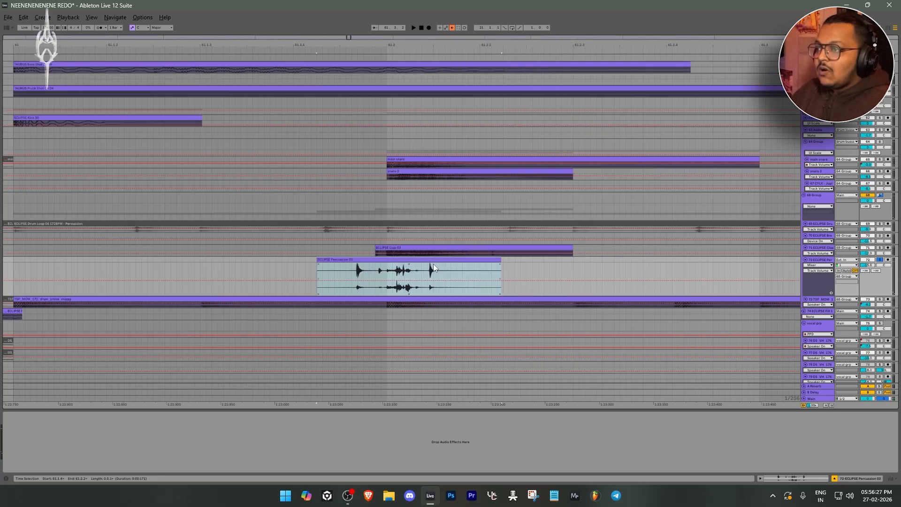
Select the first ECLIPSE Clap 03 clip in bar 61 and play its track soloed
scroll(392, 254, down, 2)
click(441, 247)
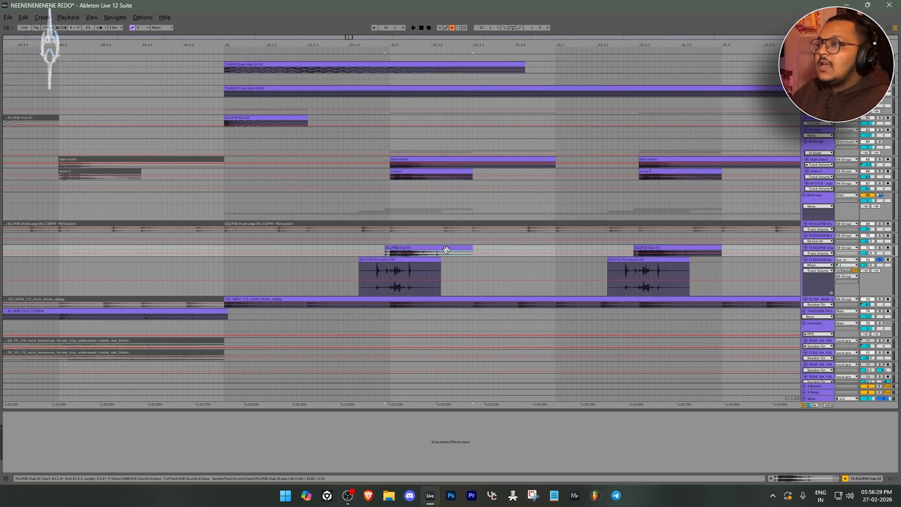
key(space)
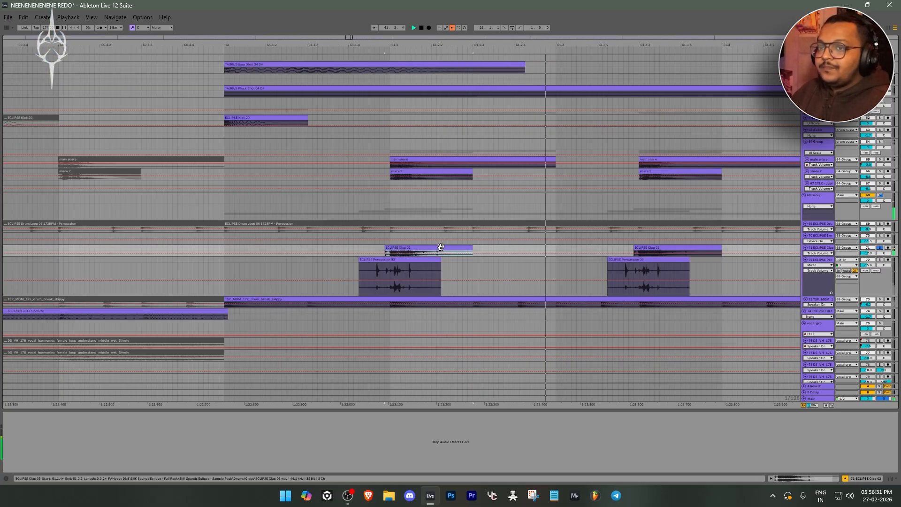
key(space)
Solo the ECLIPSE Percussion track together with the clap track and play both from the first percussion clip in bar 61
ctrl+click(880, 260)
scroll(509, 259, down, 4)
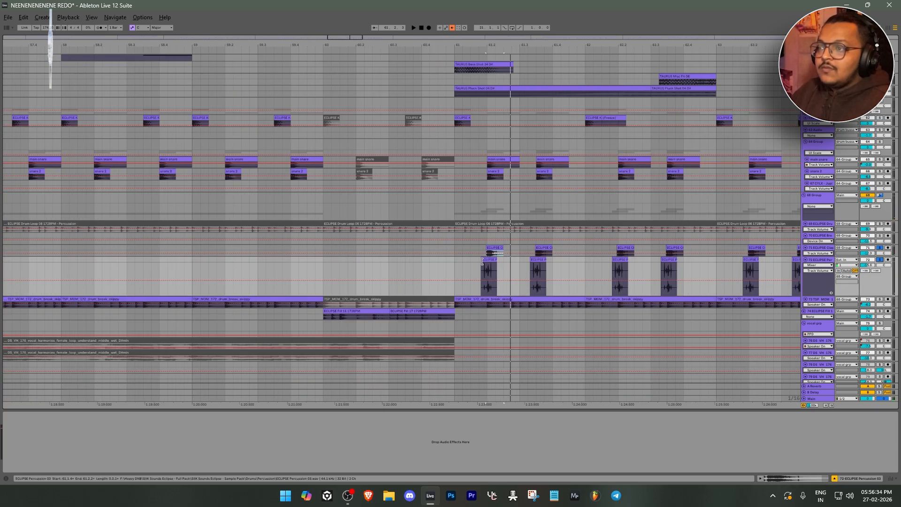
scroll(498, 266, up, 2)
click(465, 261)
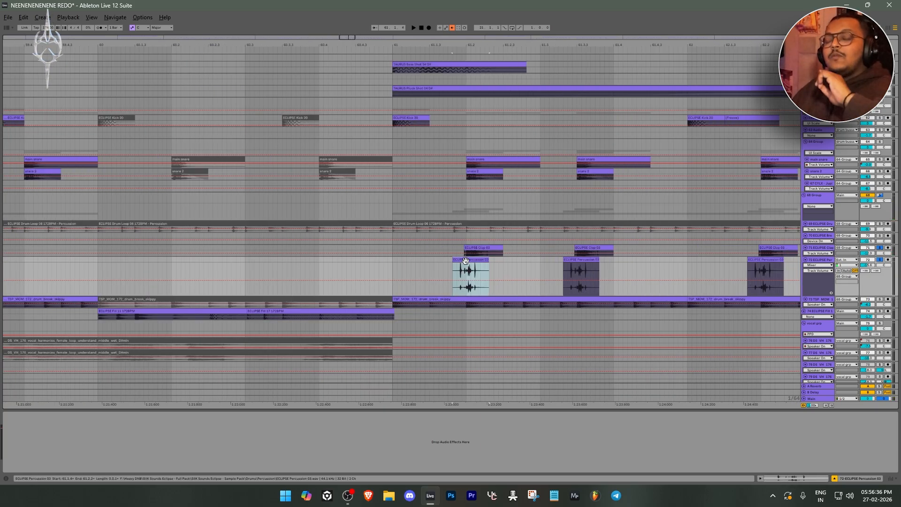
click(452, 269)
key(space)
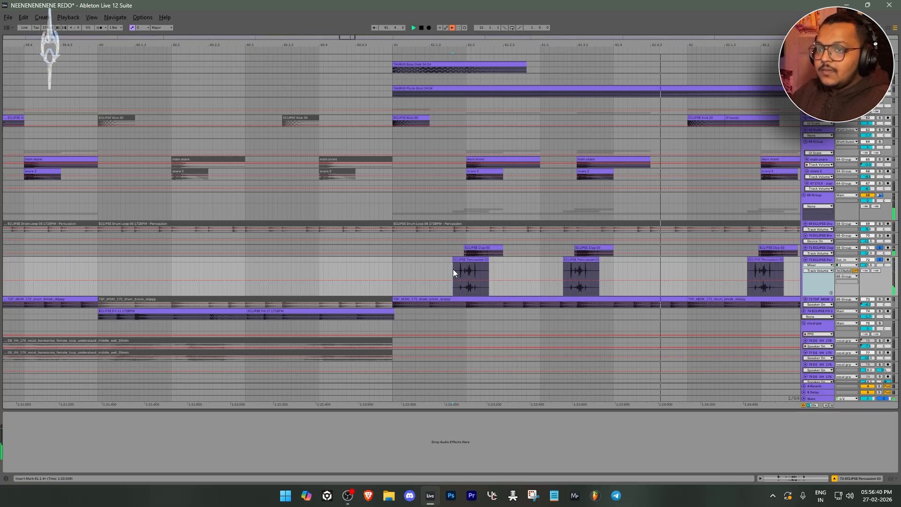
scroll(452, 269, down, 5)
scroll(505, 267, up, 4)
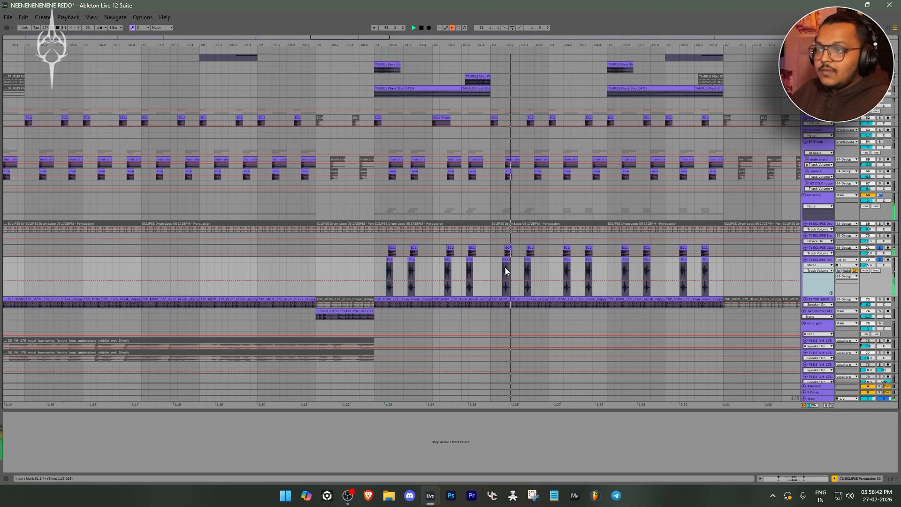
Stop playback and compare the first percussion clip's opening hit with the clap's start in bar 61
scroll(347, 268, up, 6)
scroll(347, 267, up, 4)
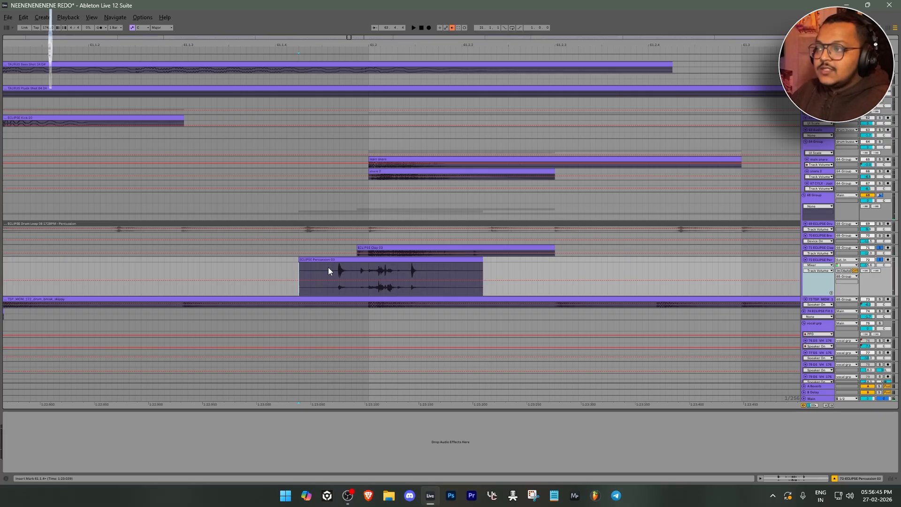
key(space)
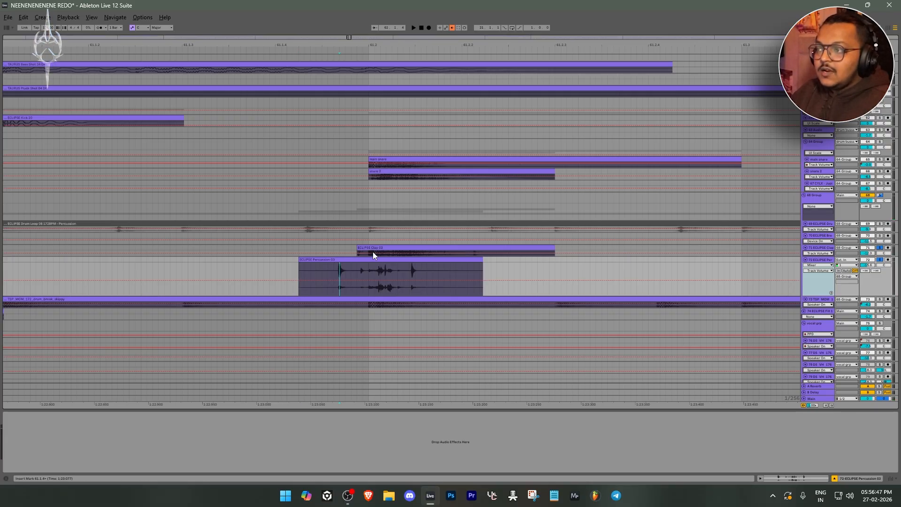
scroll(402, 257, down, 8)
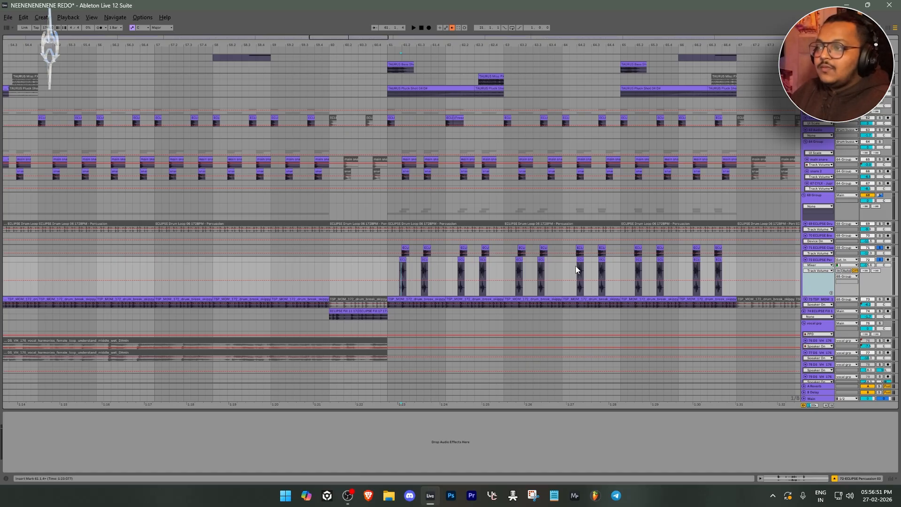
Select the first ECLIPSE Clap 03 clip in bar 64 and compare its timing with the percussion clip below it
scroll(592, 262, up, 3)
scroll(531, 249, up, 4)
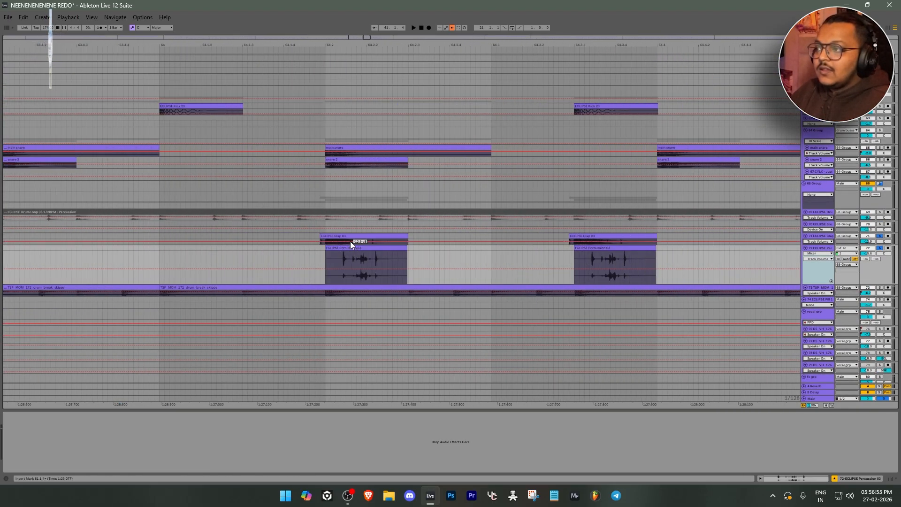
key(Up)
scroll(522, 258, down, 3)
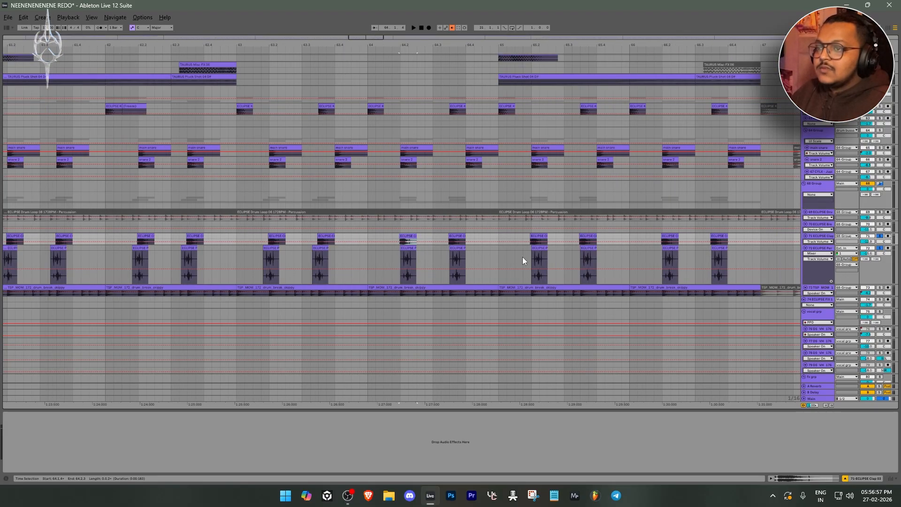
scroll(621, 251, up, 3)
scroll(576, 244, down, 5)
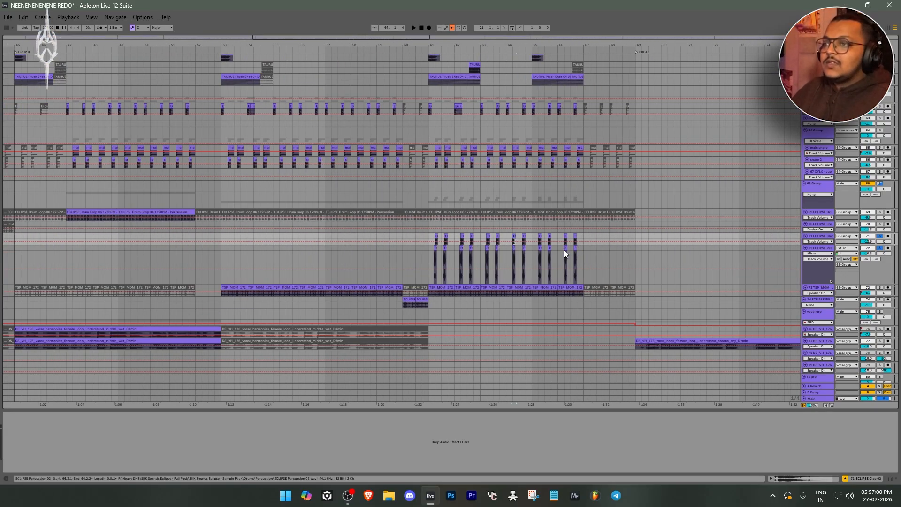
Review the clap and percussion pattern before the BREAK marker, and recheck its first hits in bar 61 against the snares
scroll(561, 252, up, 3)
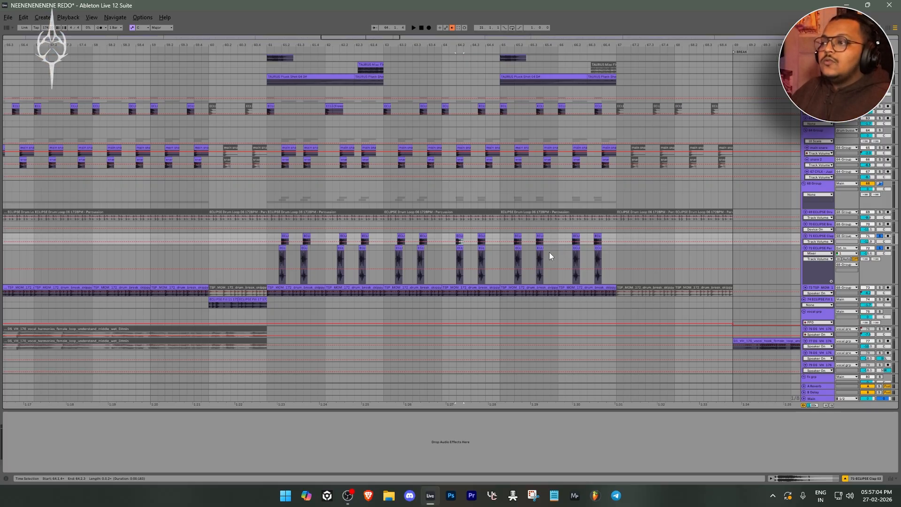
scroll(322, 256, up, 3)
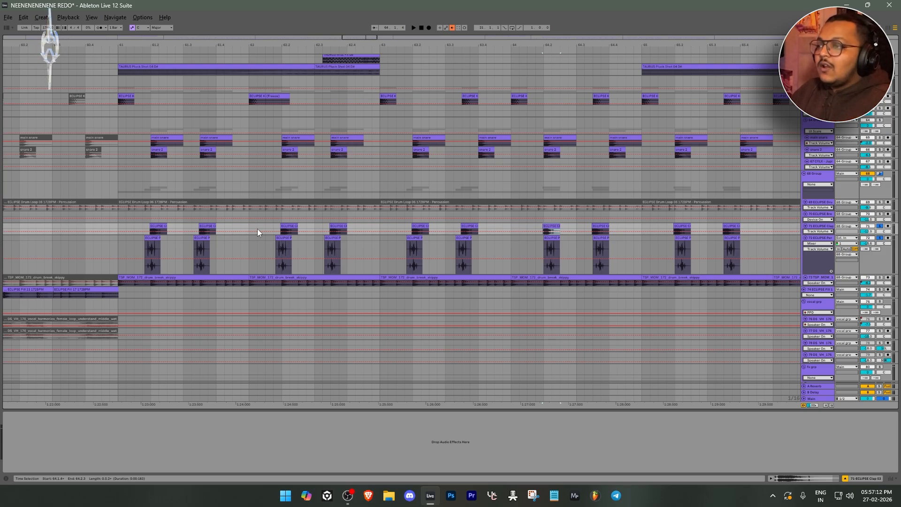
scroll(128, 238, up, 3)
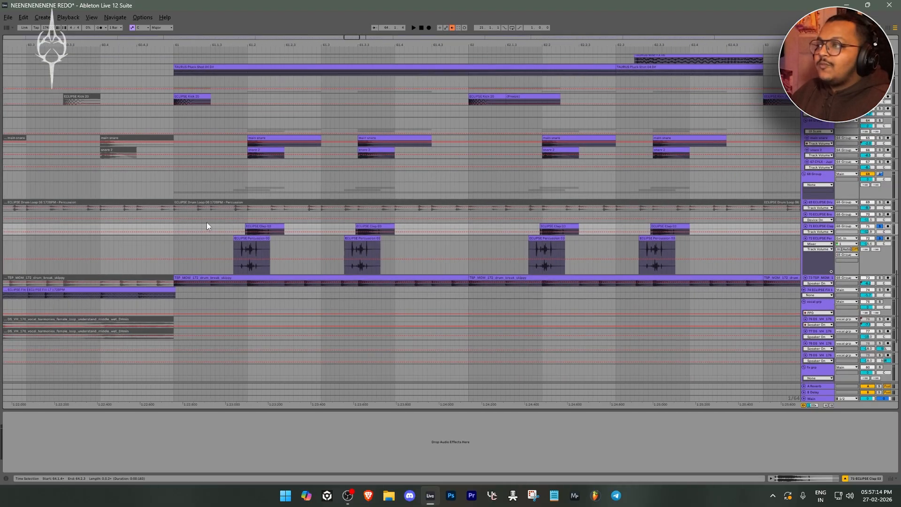
scroll(221, 239, up, 5)
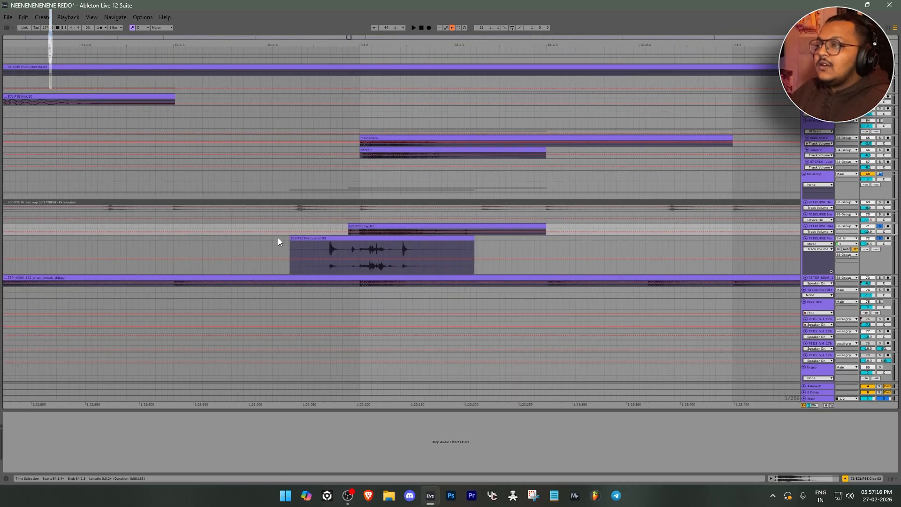
mouse_move(419, 241)
mouse_down()
mouse_move(327, 228)
mouse_move(412, 230)
mouse_up()
key(w)
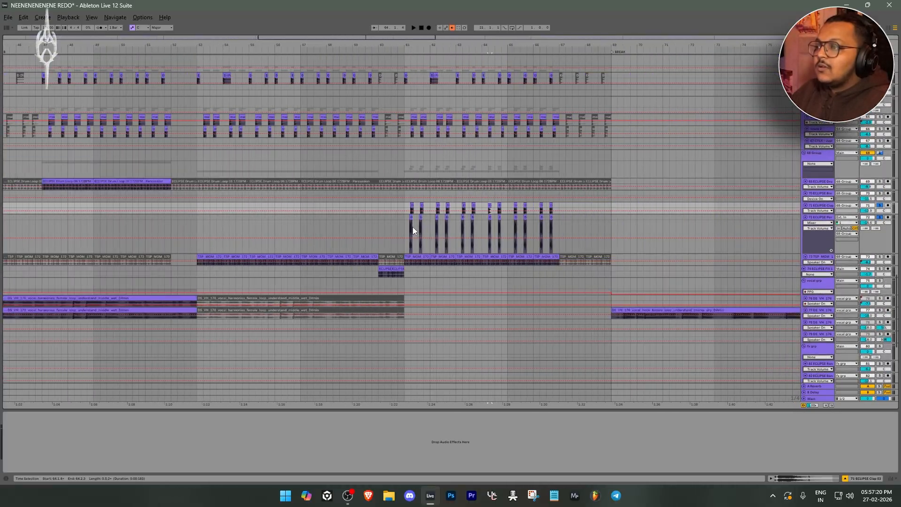
Inspect the synths track's Macro 4 automation at the DROP 2 A marker and open its device chain
scroll(413, 227, up, 10)
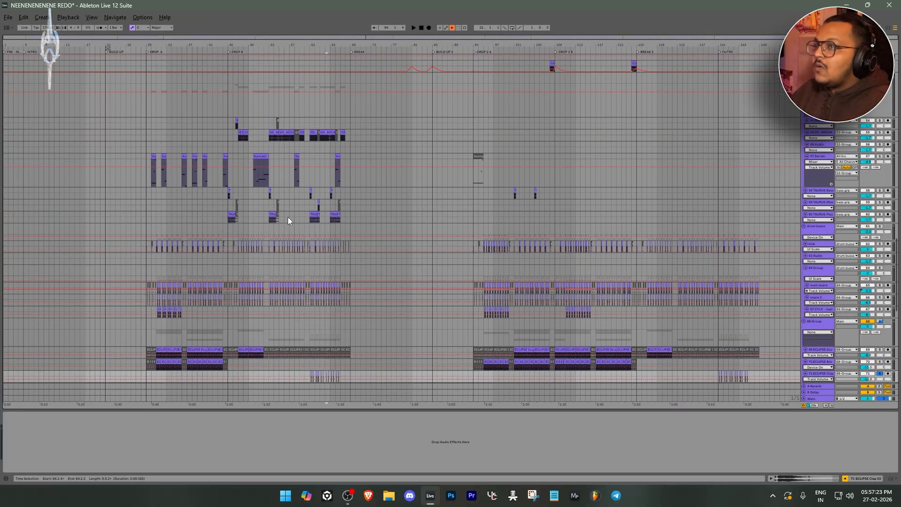
scroll(288, 217, up, 2)
scroll(288, 216, down, 8)
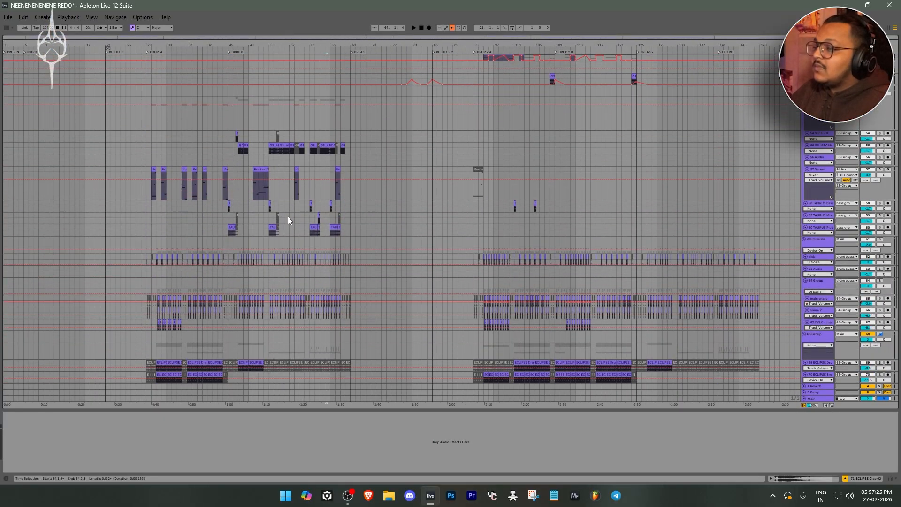
scroll(288, 216, up, 8)
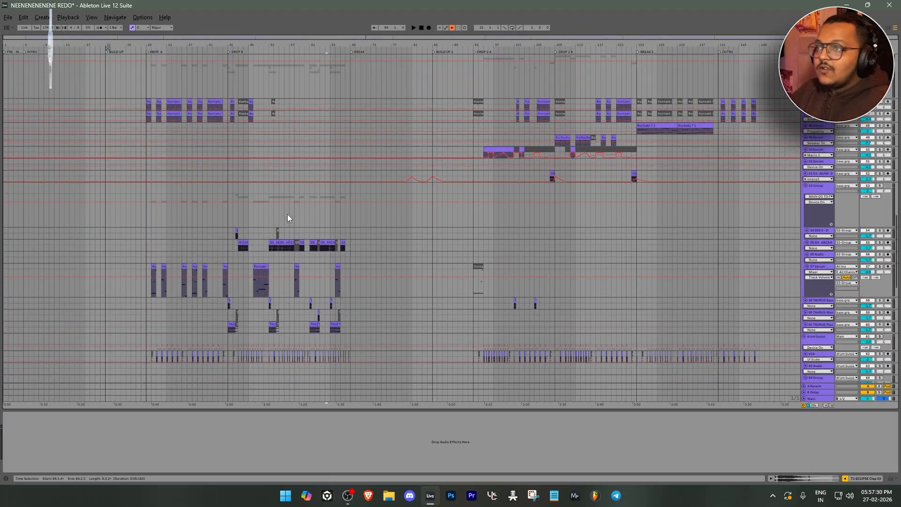
scroll(288, 216, up, 10)
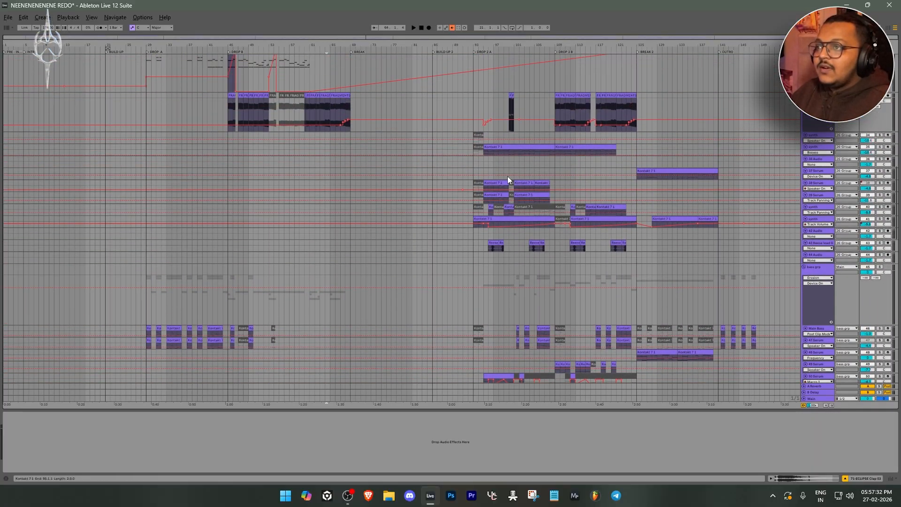
ctrl+scroll(530, 181, up, 3)
scroll(477, 201, up, 6)
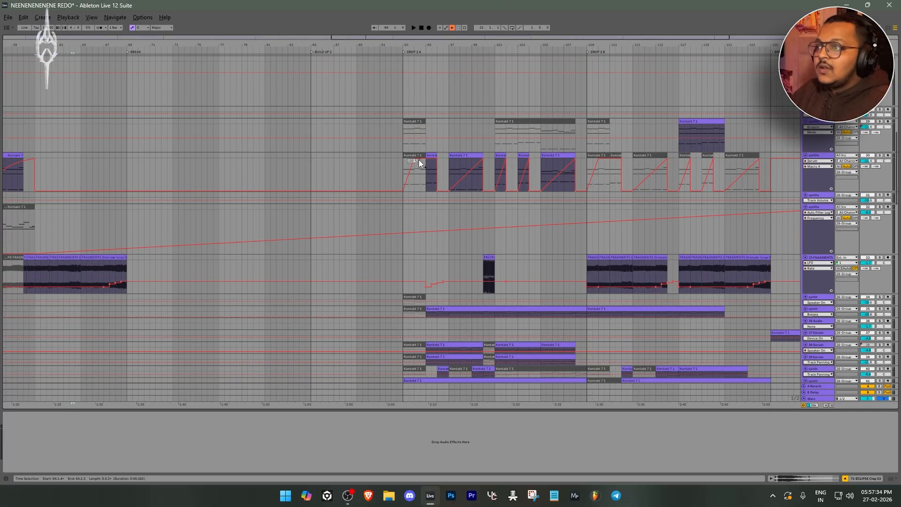
click(402, 177)
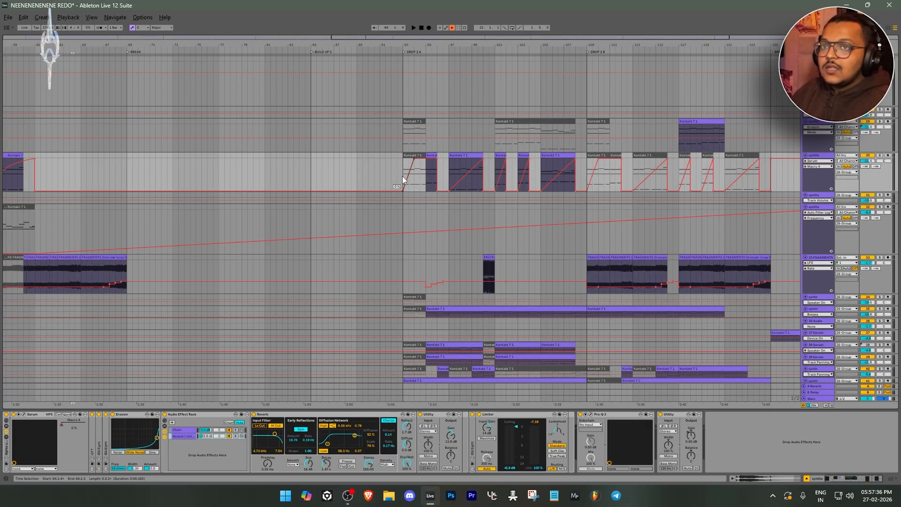
Play the full arrangement from the start of DROP 2 A on the main synths track and examine the tracks down to the drums
scroll(403, 178, up, 8)
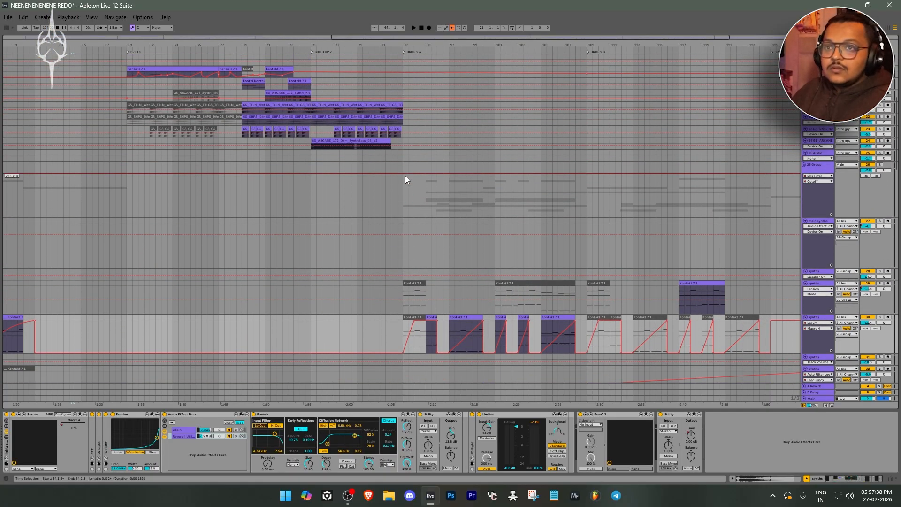
click(403, 226)
key(space)
scroll(402, 224, down, 10)
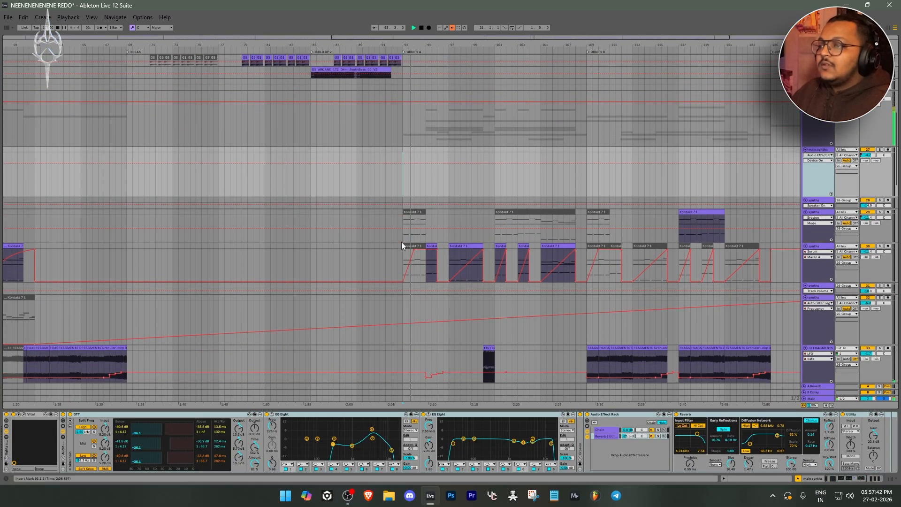
scroll(422, 336, down, 3)
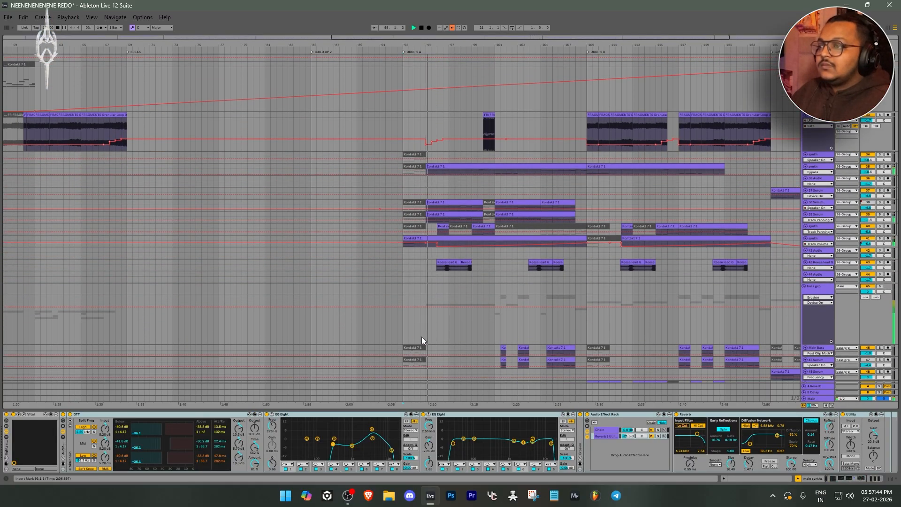
scroll(421, 337, down, 2)
scroll(422, 337, down, 10)
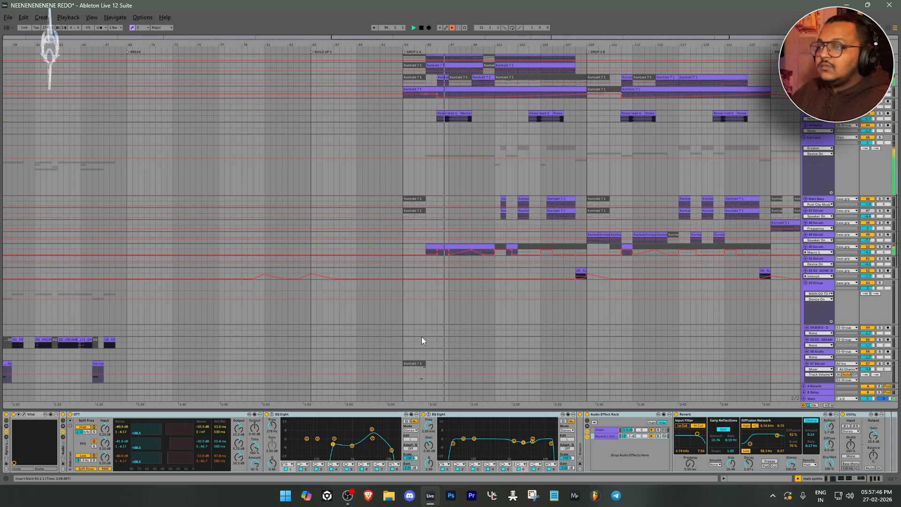
scroll(421, 336, down, 8)
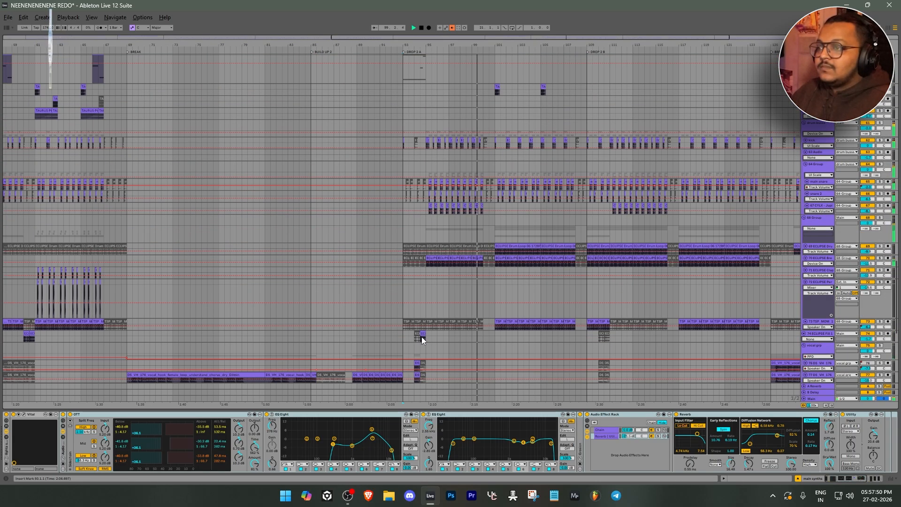
Compare the track layout of the first and second drops, and open the drum group's device chain within DROP 2 A
scroll(539, 309, up, 5)
scroll(539, 309, down, 10)
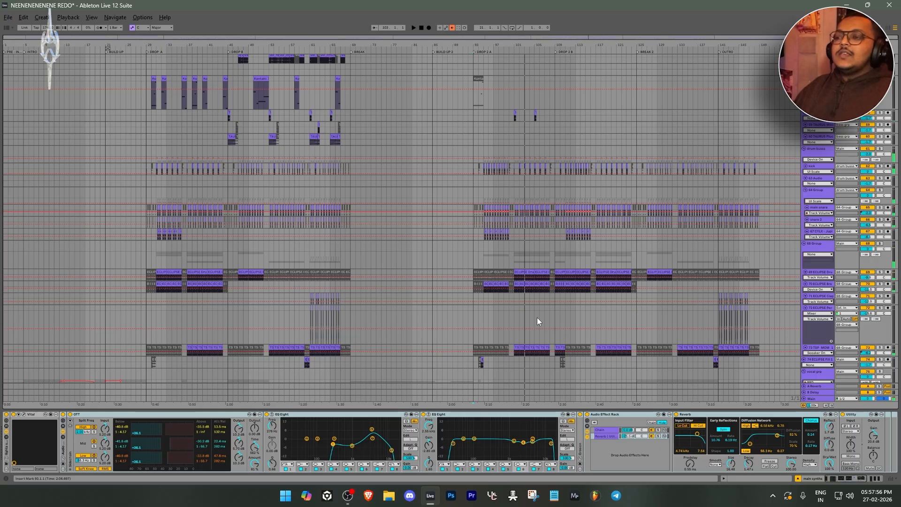
scroll(537, 317, up, 4)
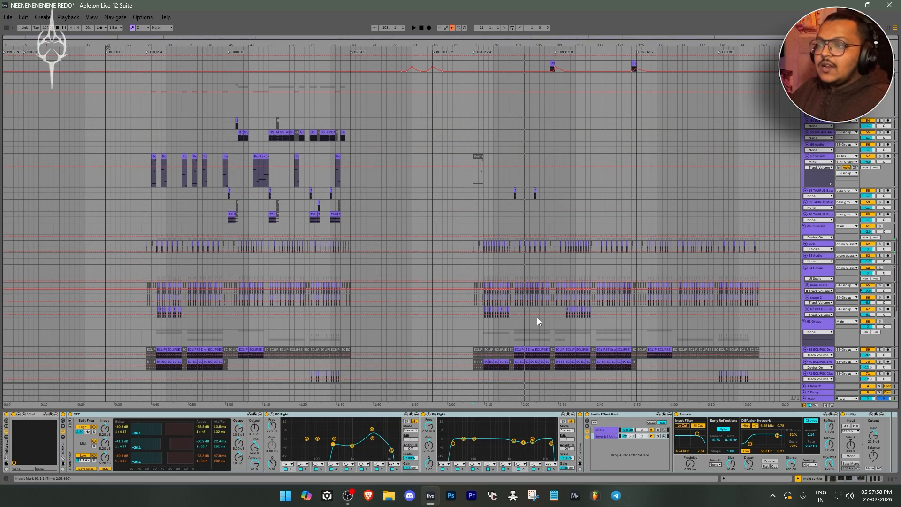
scroll(537, 317, up, 5)
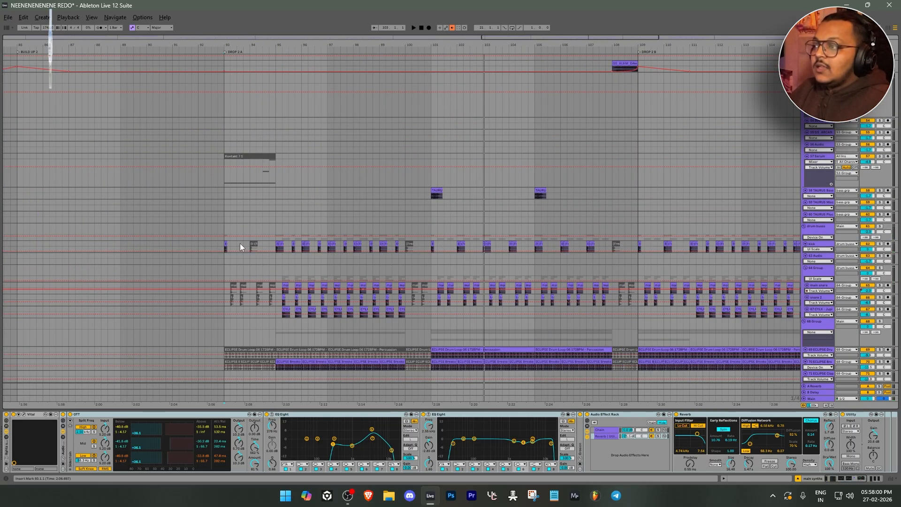
click(411, 230)
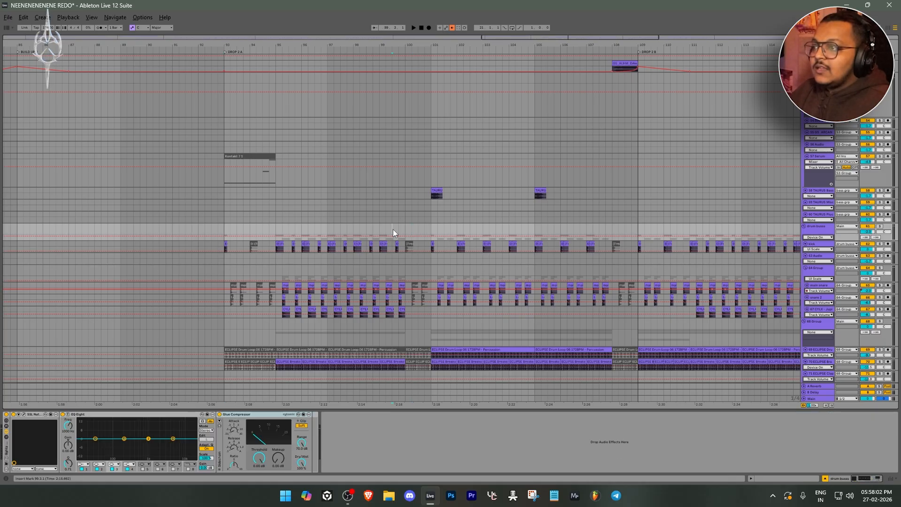
Examine the drum loop, break, percussion and vocal tracks below the drum group, comparing DROP 2 A and DROP 2 B with the full arrangement
scroll(412, 229, down, 8)
scroll(433, 310, down, 6)
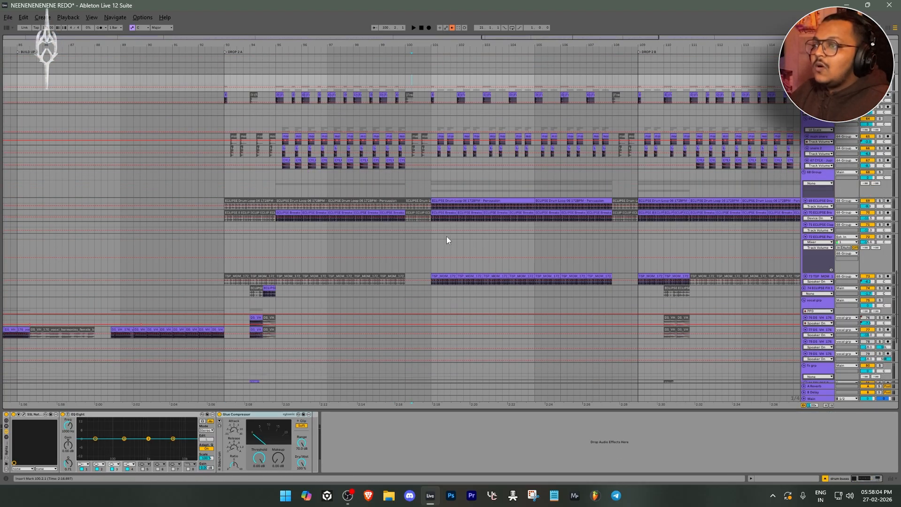
scroll(510, 246, down, 1)
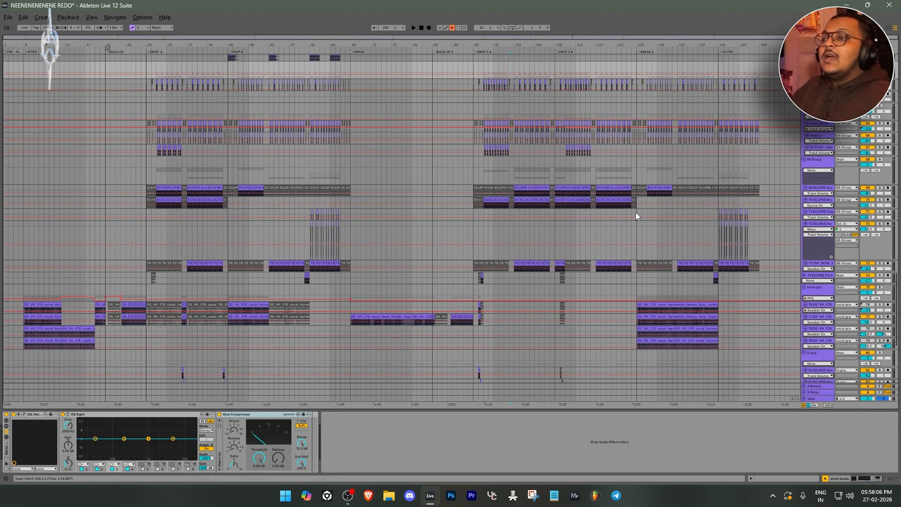
scroll(507, 218, up, 5)
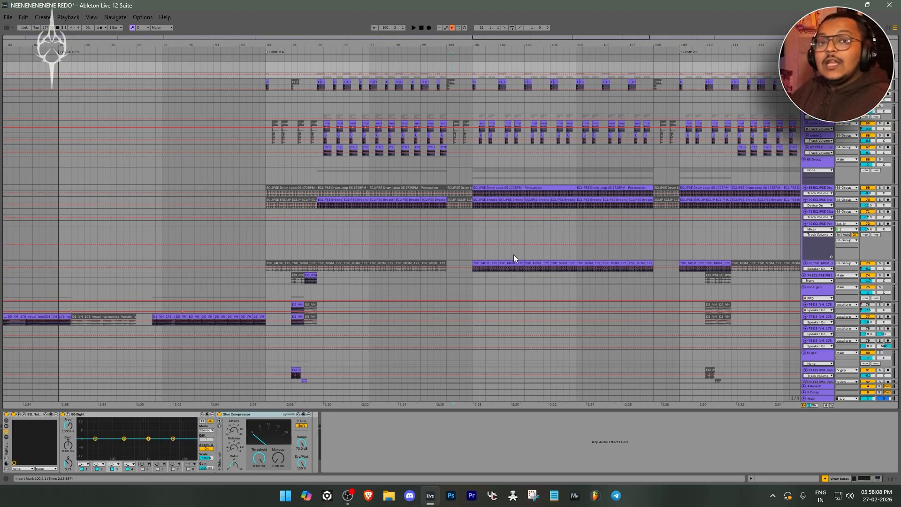
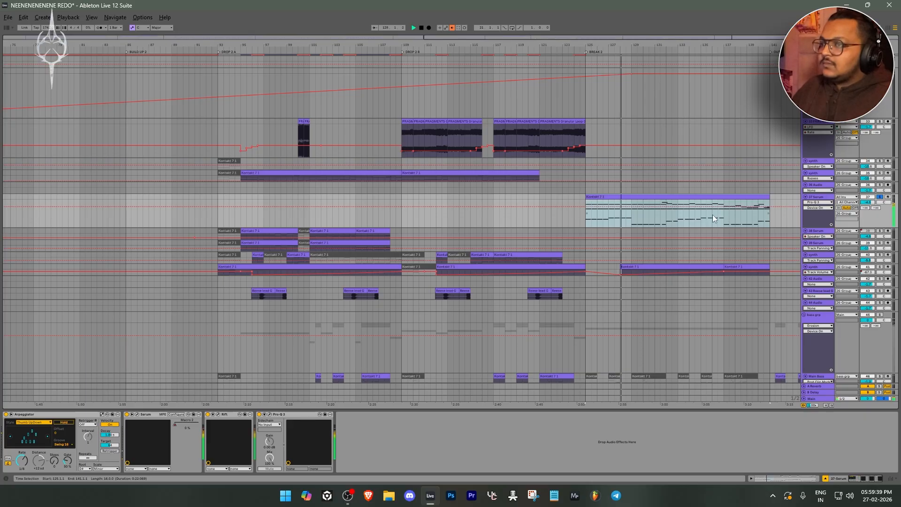
Open the Serum instrument of the 37-Serum track in BREAK 2 and move its window clear to view the patch
key(minus)
scroll(742, 215, up, 2)
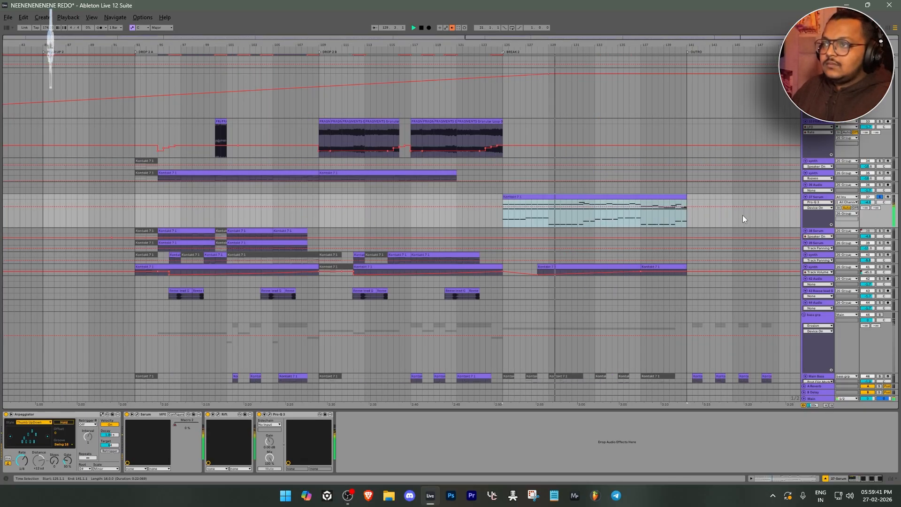
scroll(672, 222, up, 2)
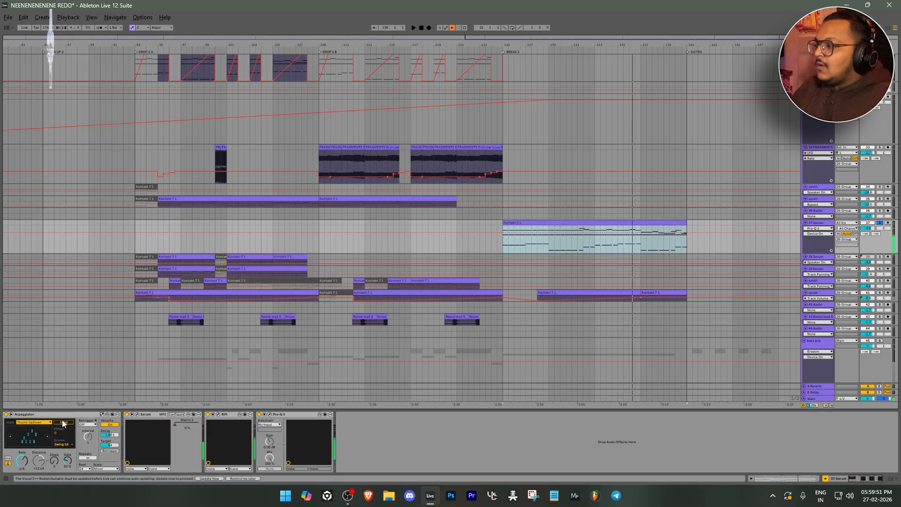
click(138, 415)
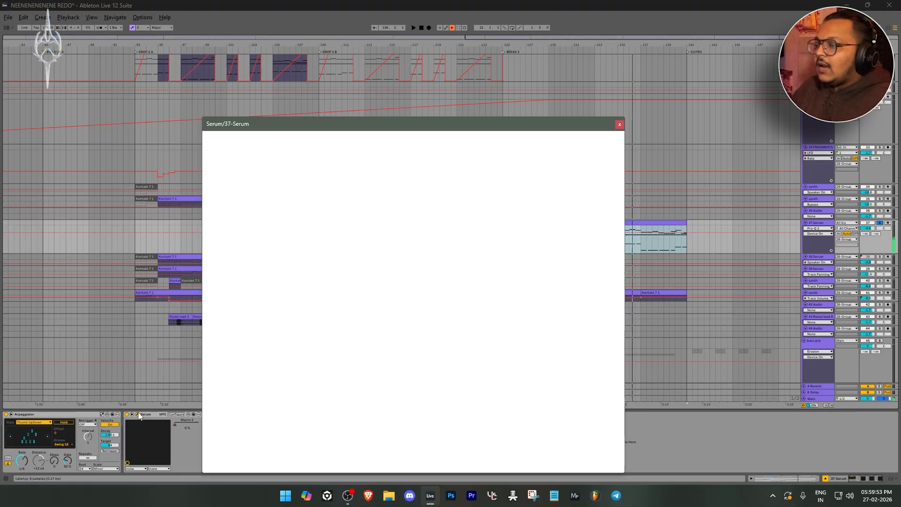
drag(446, 130, 511, 73)
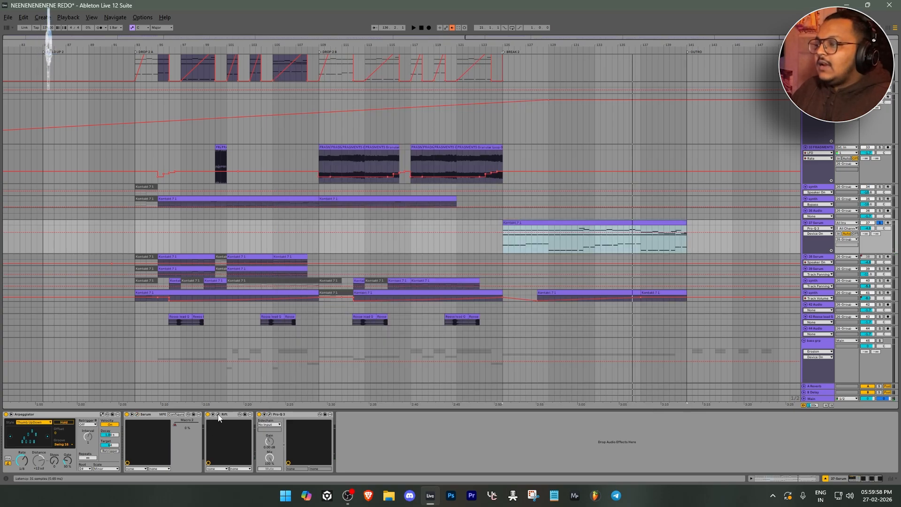
Inspect the Rift distortion settings and the Pro-Q 3 equalizer curve on the 37-Serum track
click(219, 415)
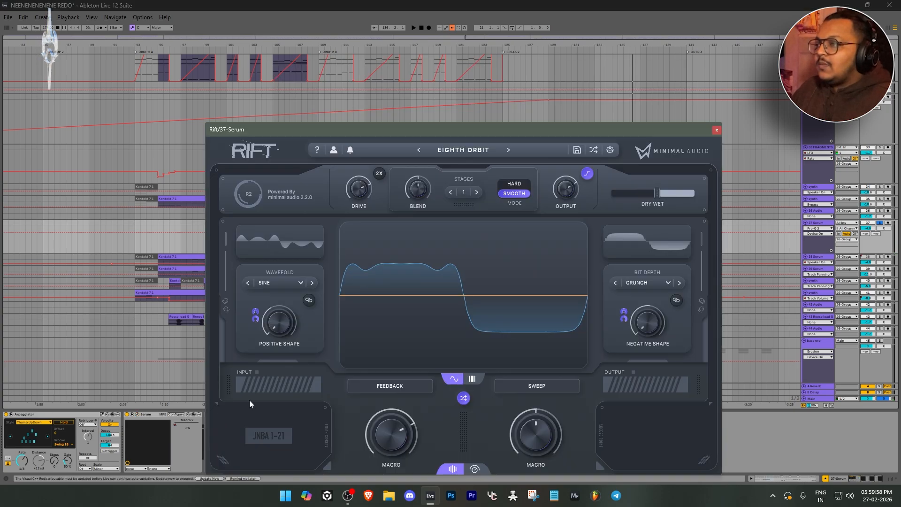
click(717, 131)
click(269, 415)
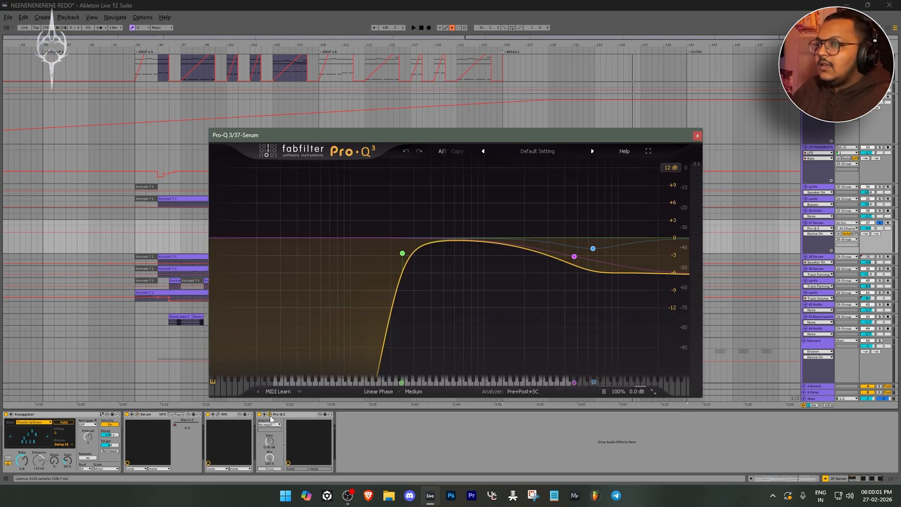
mouse_move(573, 248)
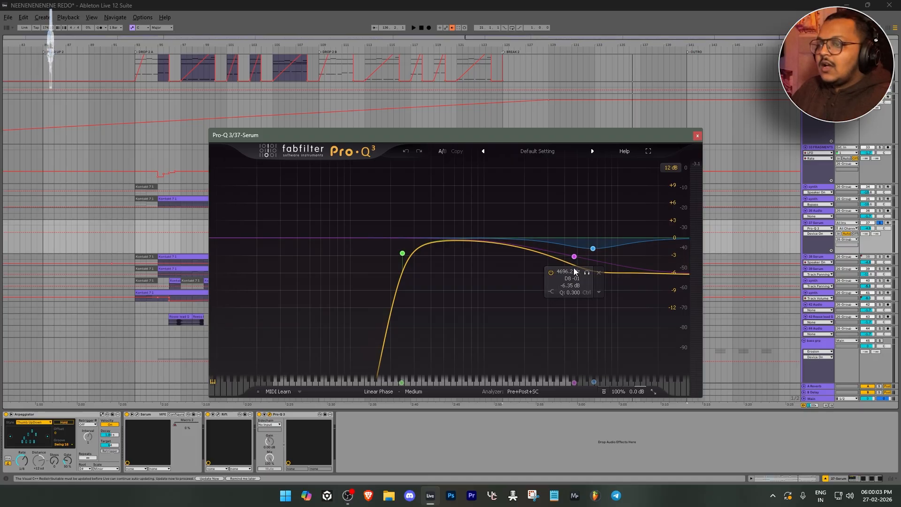
click(698, 135)
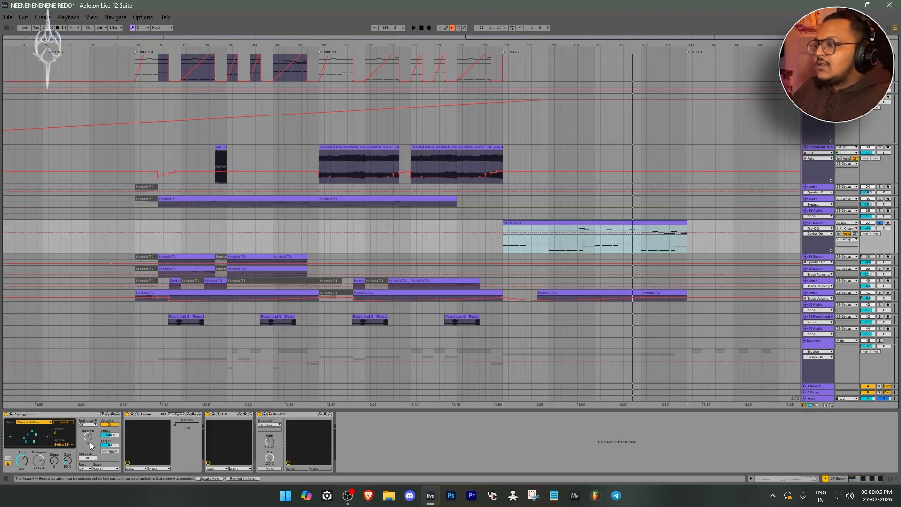
Examine the Arpeggiator on the 37-Serum track and its style setting
click(30, 415)
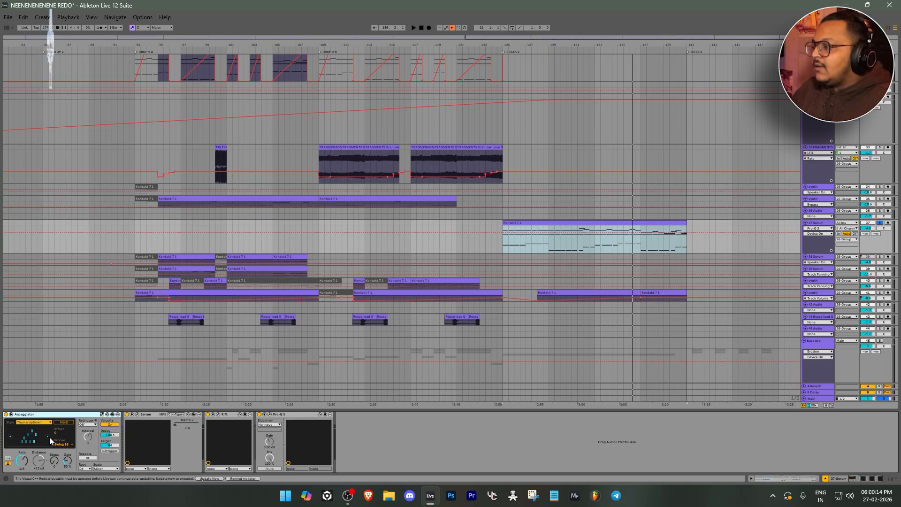
click(34, 422)
click(35, 422)
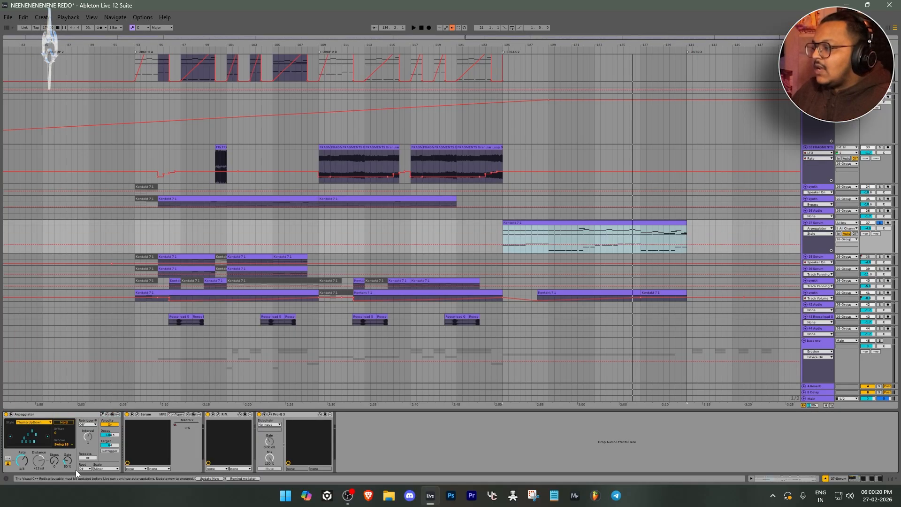
Audition the BREAK 2 Serum part with the Arpeggiator switched off, and again with it switched back on
click(6, 415)
key(space)
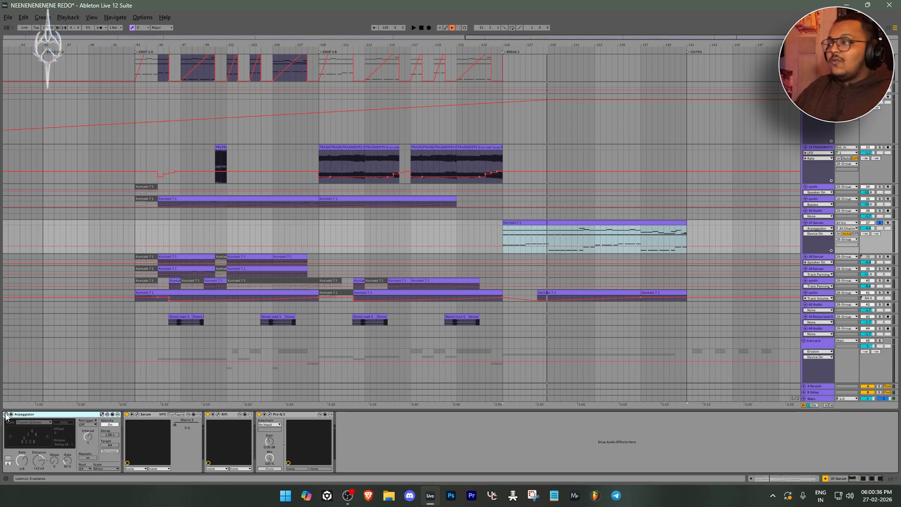
click(6, 415)
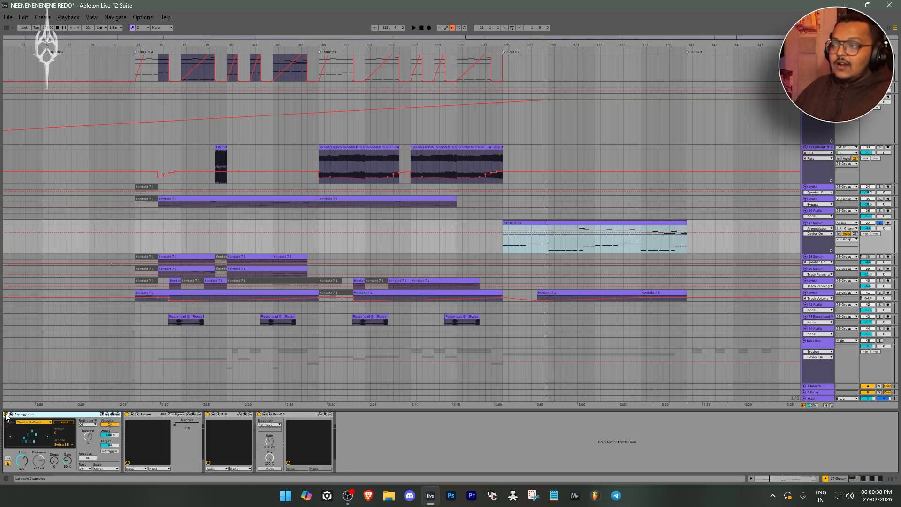
key(space)
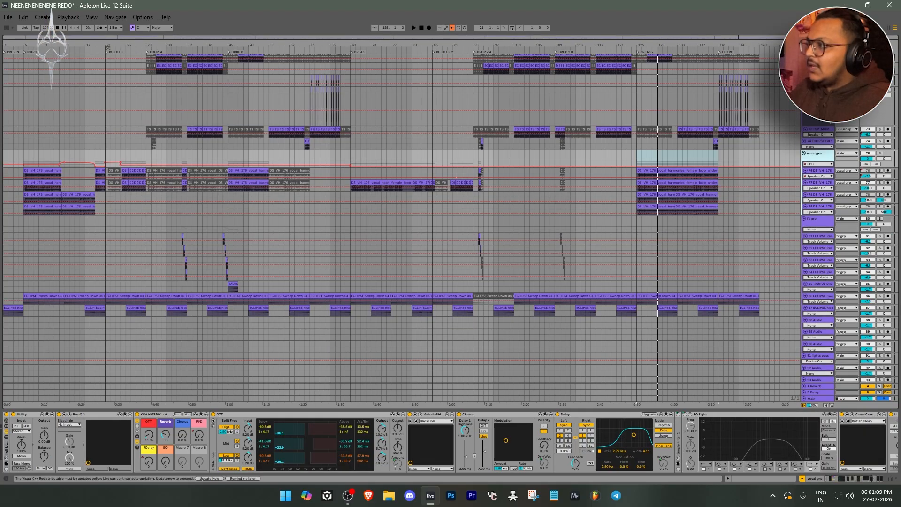
Examine the vocal group's effect chain from the intro and deactivate the last two devices in it
scroll(160, 166, up, 3)
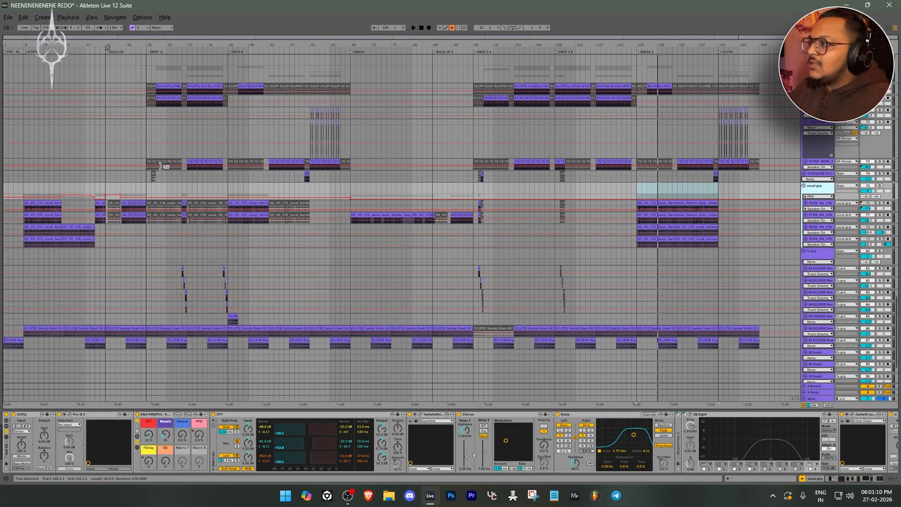
scroll(160, 166, up, 1)
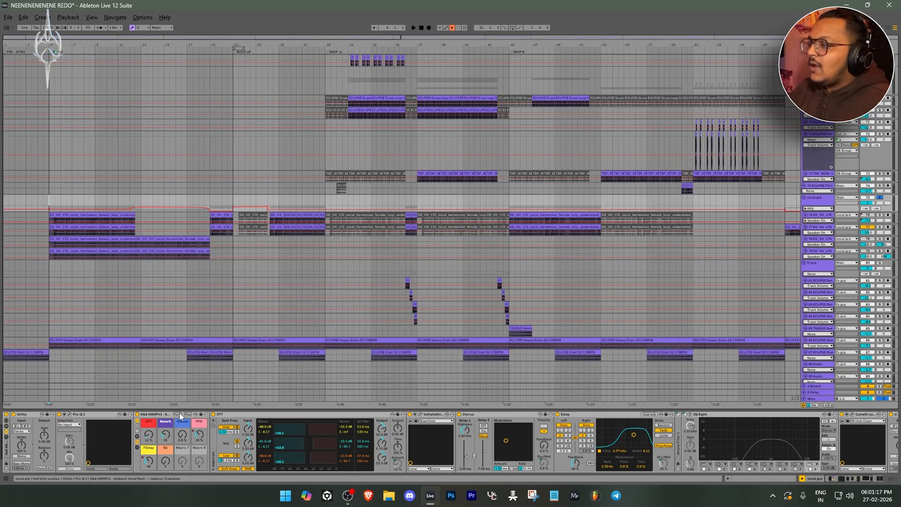
click(30, 415)
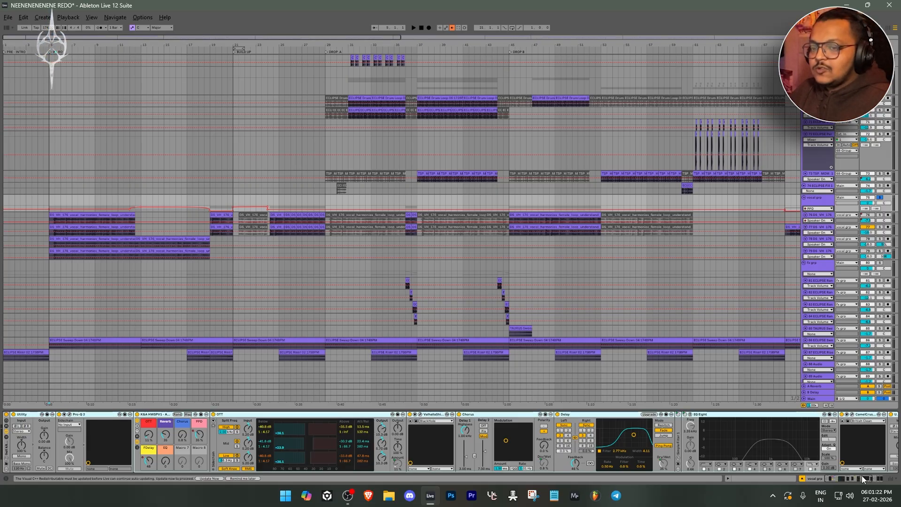
click(887, 479)
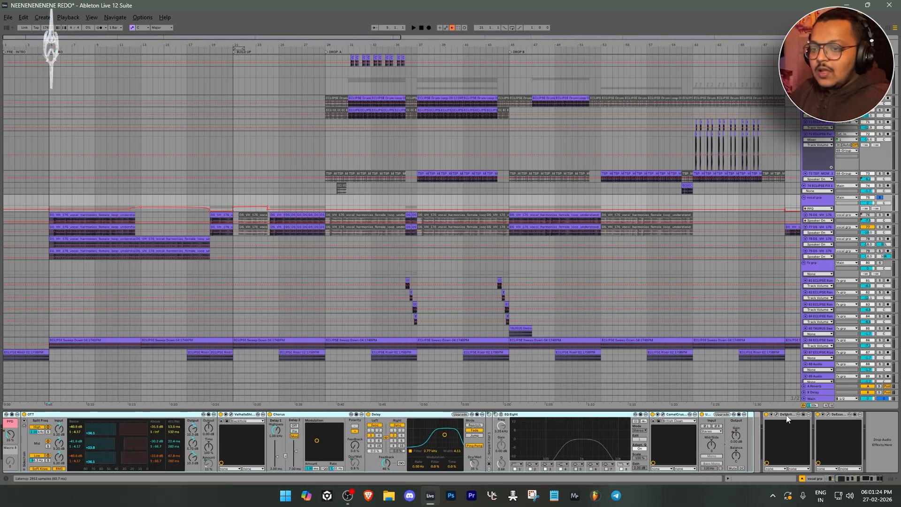
click(787, 415)
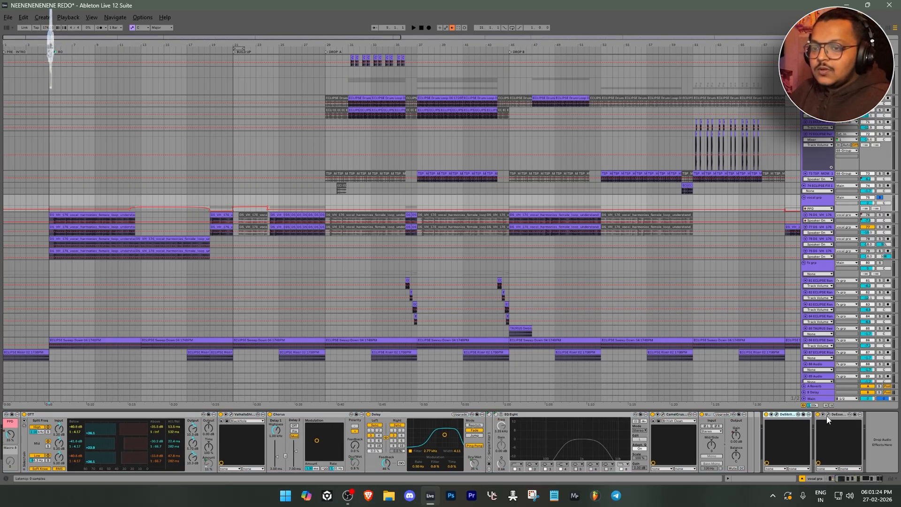
shift+click(835, 415)
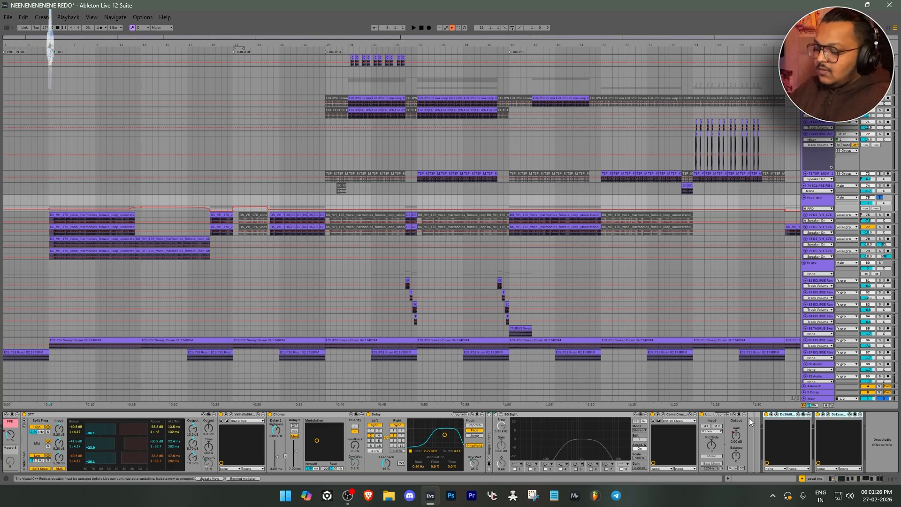
key(0)
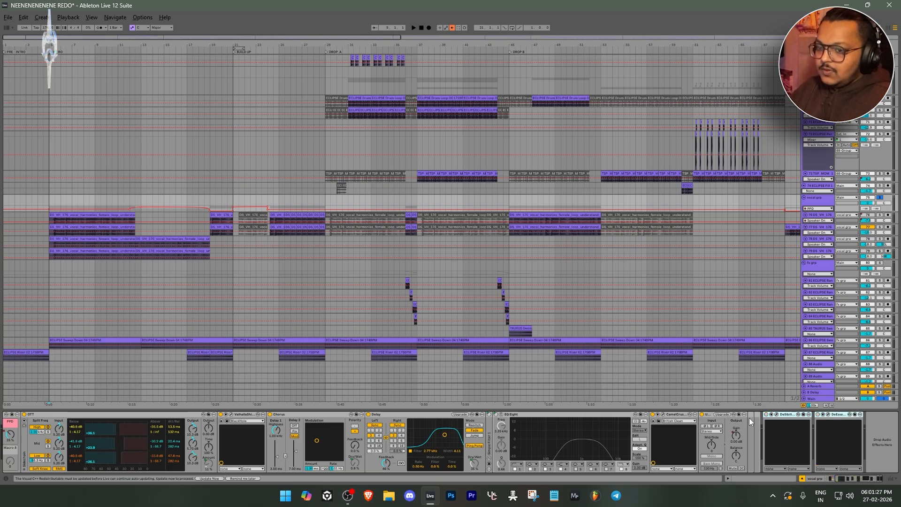
Inspect the Utility and the Pro-Q 3 equalizer curve at the start of the vocal group's chain
click(854, 477)
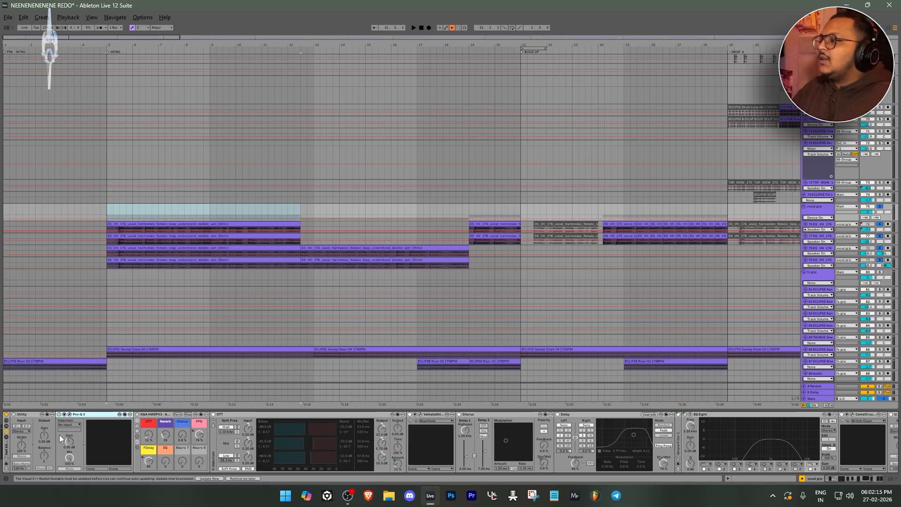
click(24, 413)
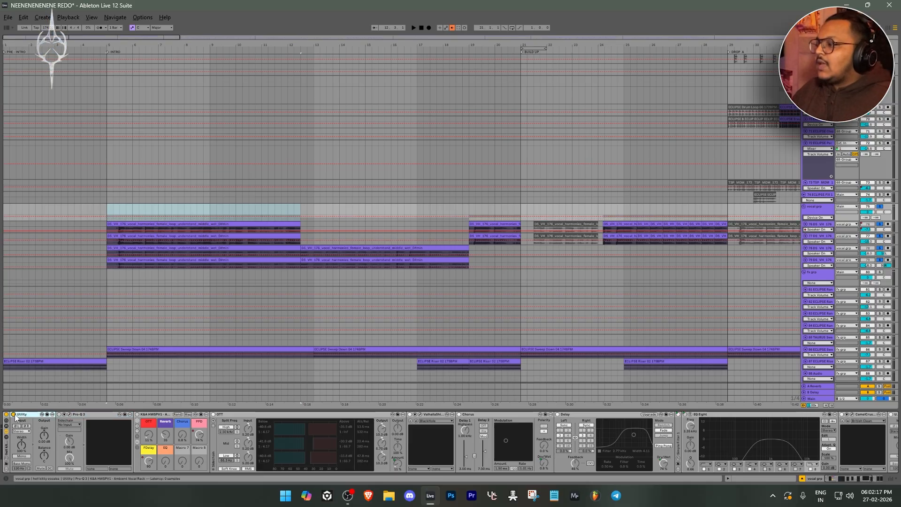
click(86, 416)
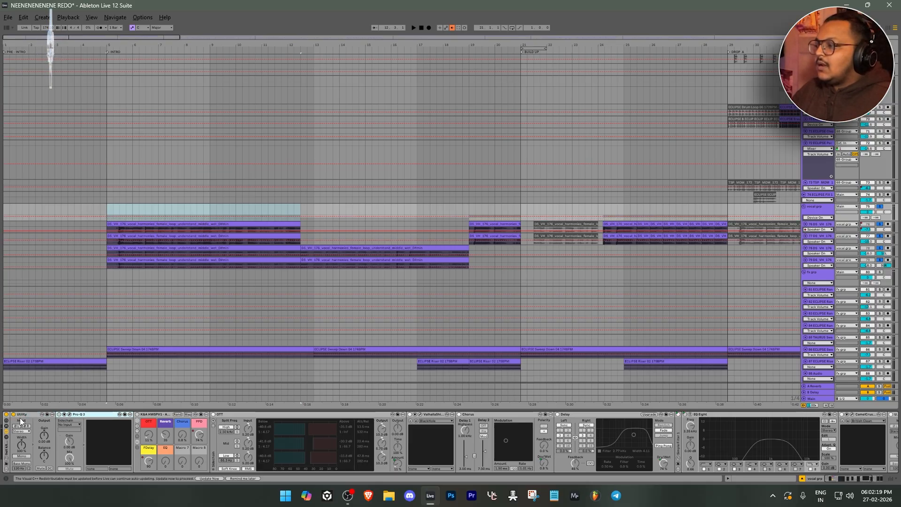
click(70, 414)
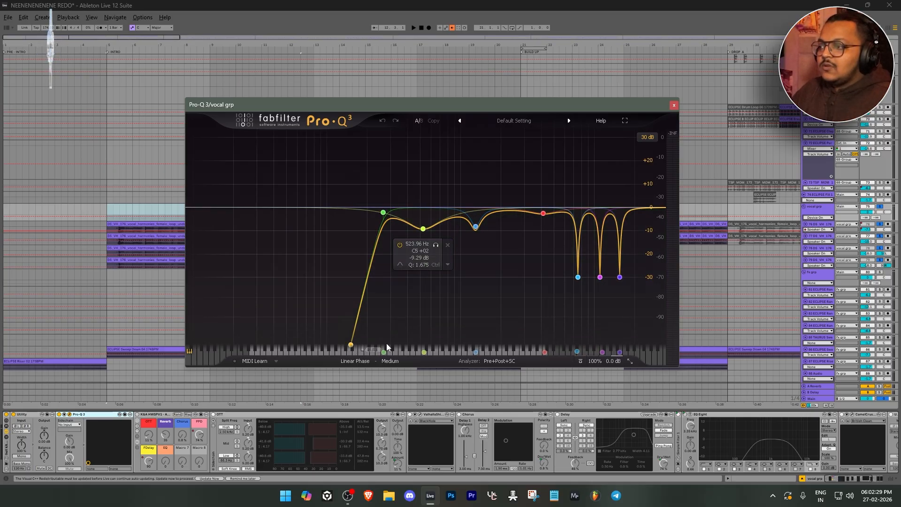
click(674, 104)
Turn on the ambient vocal rack in the vocal group and inspect its CamelCrusher settings
click(156, 415)
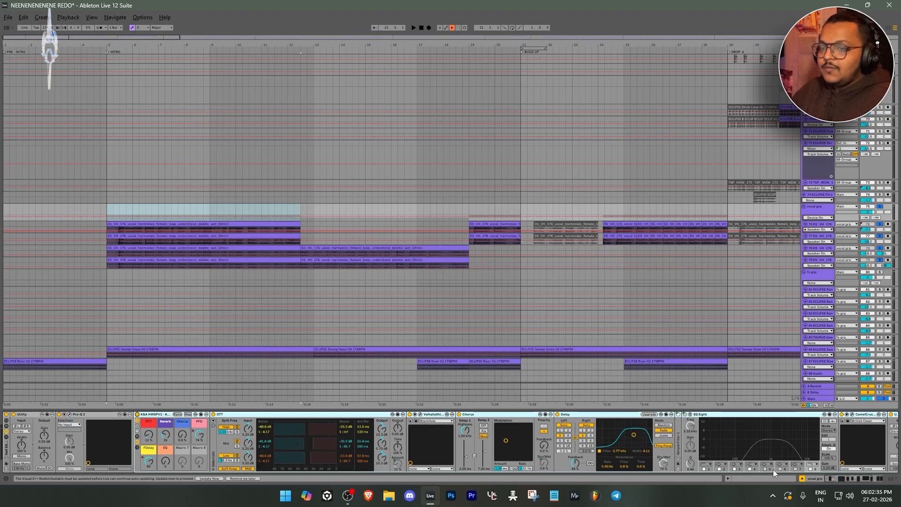
drag(847, 477, 832, 478)
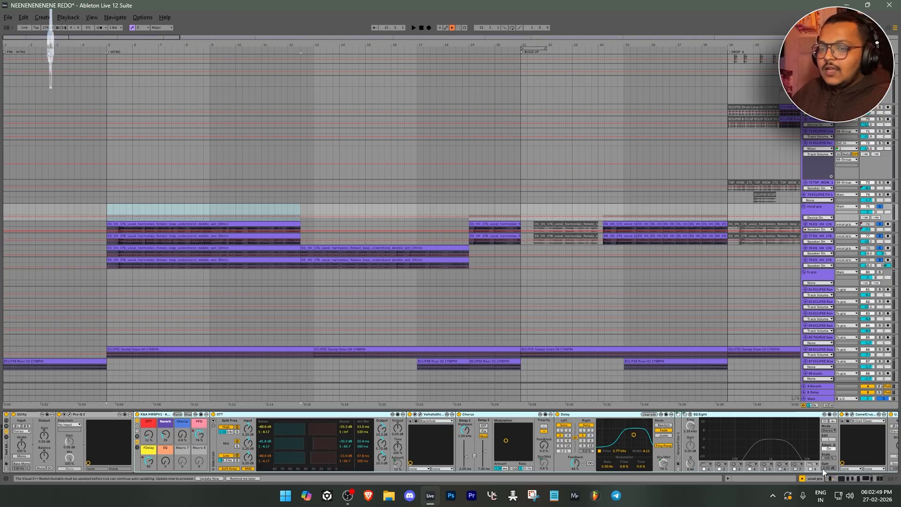
click(846, 477)
click(676, 416)
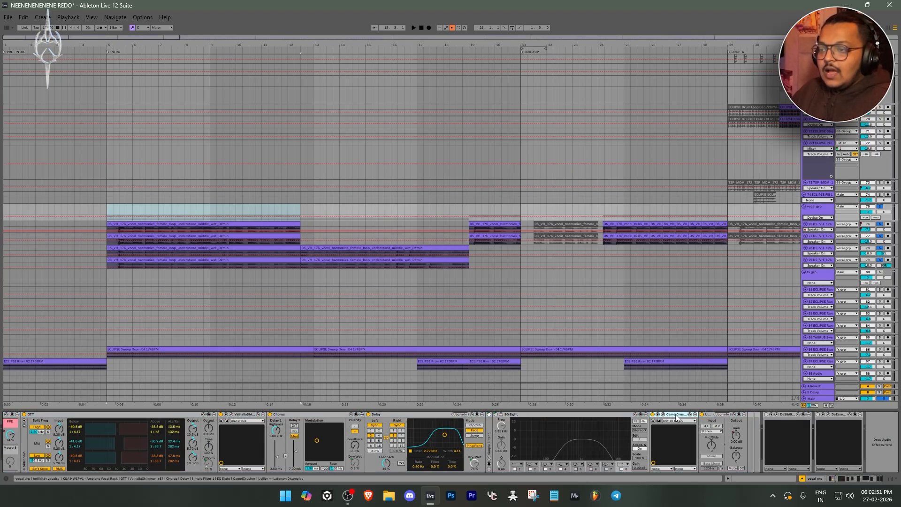
click(662, 415)
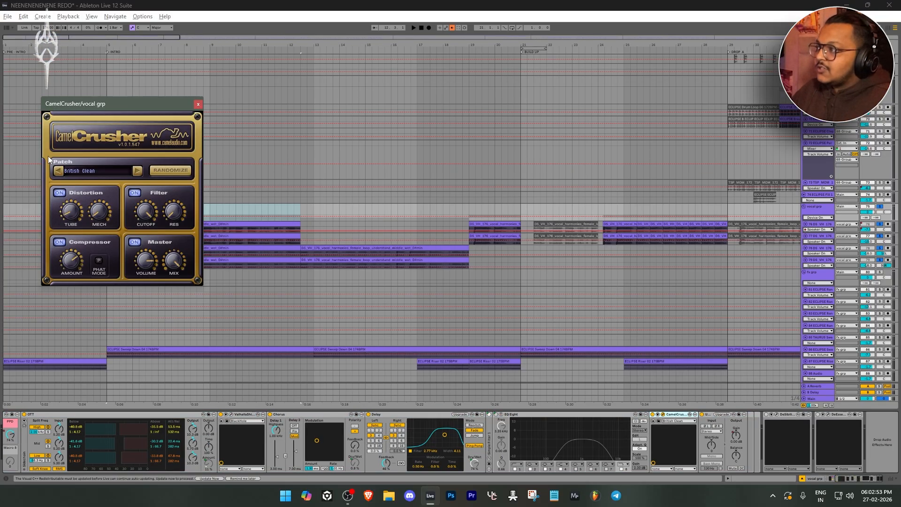
click(198, 105)
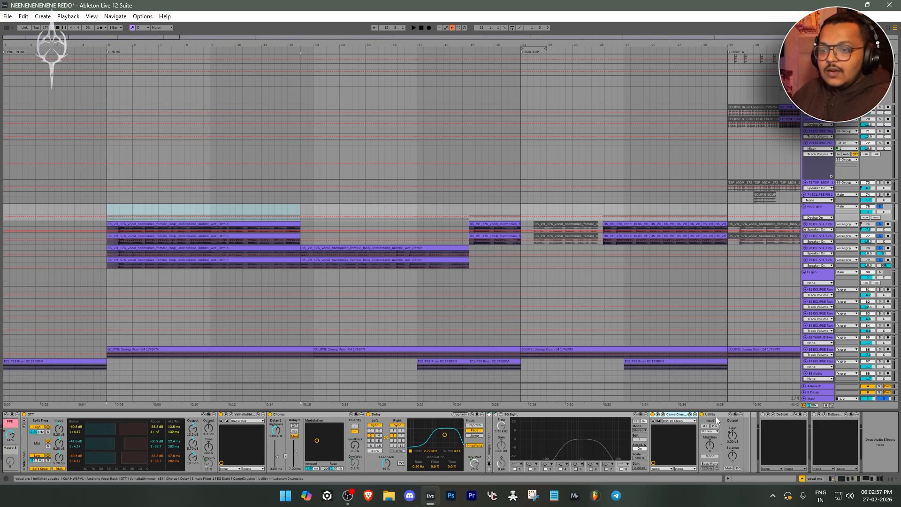
Show the second Utility's Gain automation on the vocal group, and open the DeSibilizer and the device following it
click(733, 435)
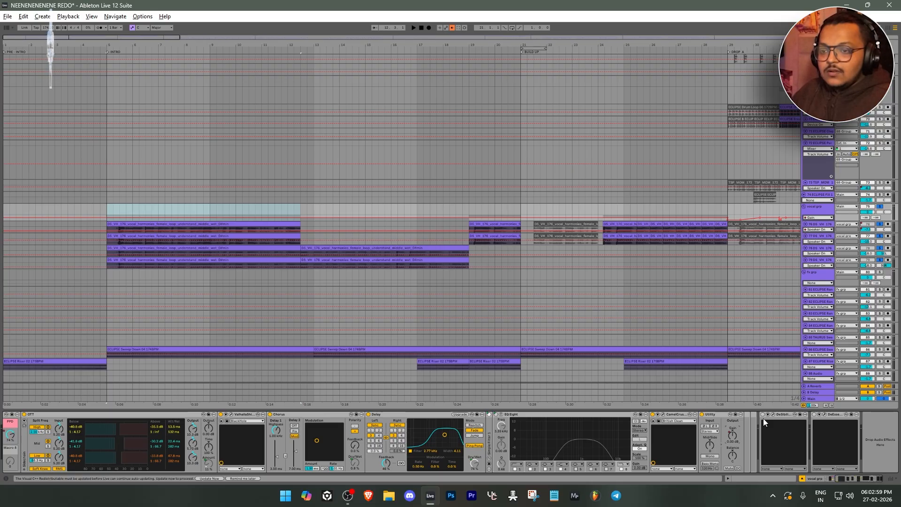
click(773, 415)
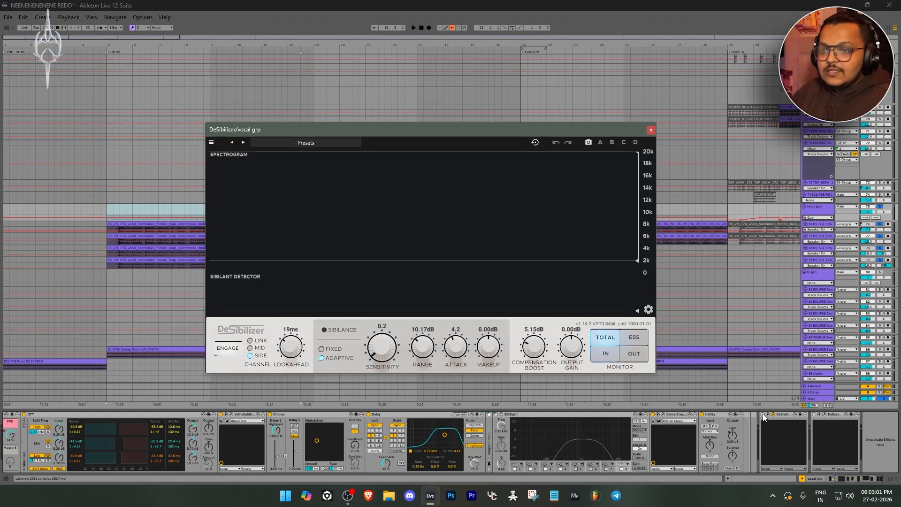
click(825, 414)
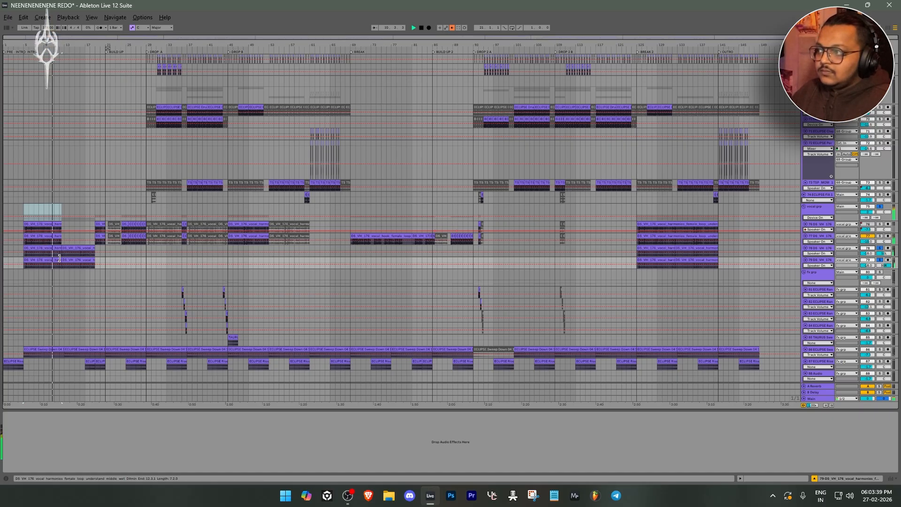
Unsolo the vocal group and examine the drum, bass and synth tracks above it across the full arrangement
click(881, 208)
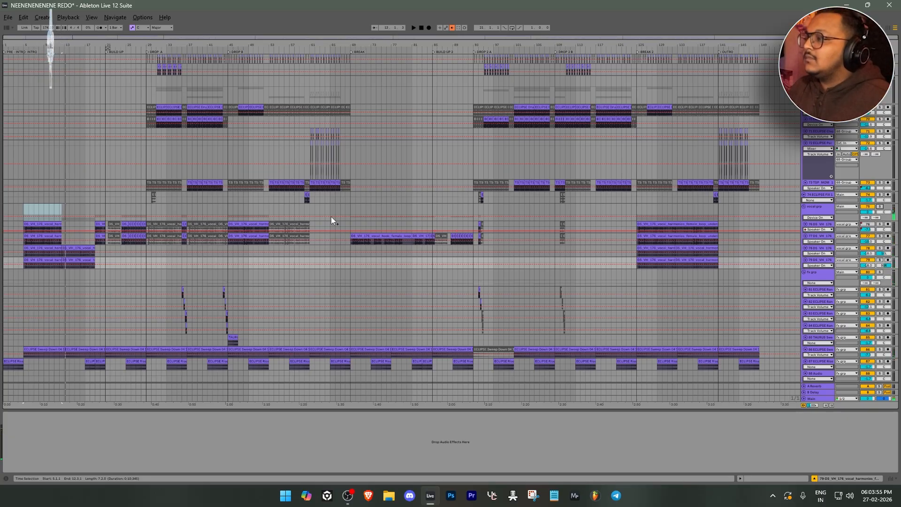
scroll(55, 220, up, 5)
scroll(55, 219, up, 10)
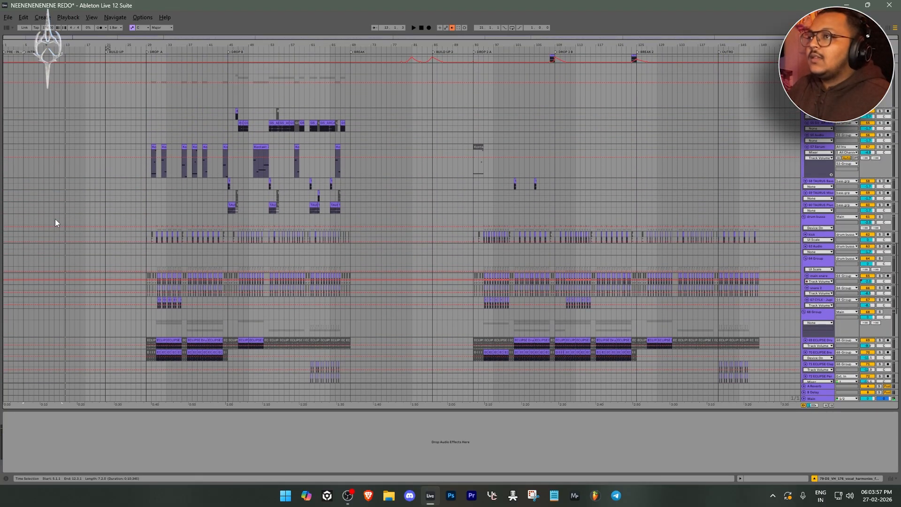
scroll(56, 218, up, 6)
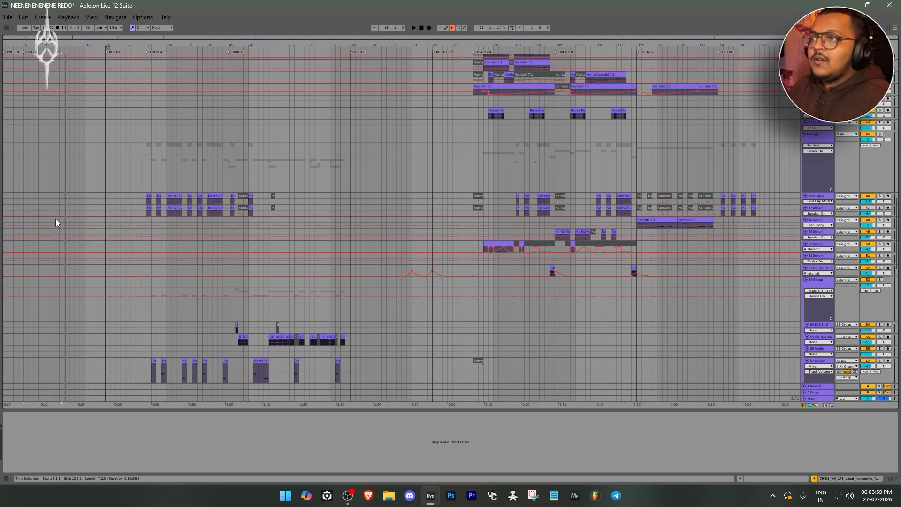
scroll(63, 212, up, 7)
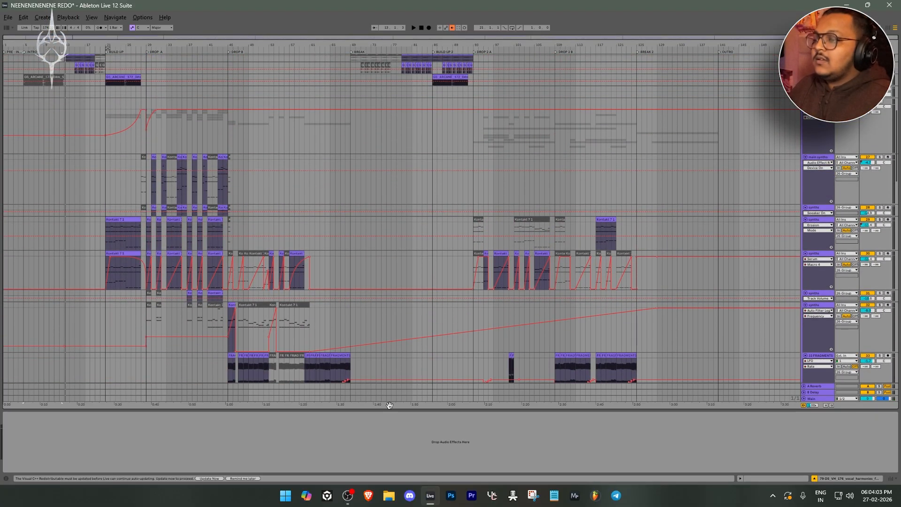
Hide the device view and examine the intro, build-up and synth tracks across the full arrangement
key(ctrl+alt+l)
scroll(258, 336, up, 7)
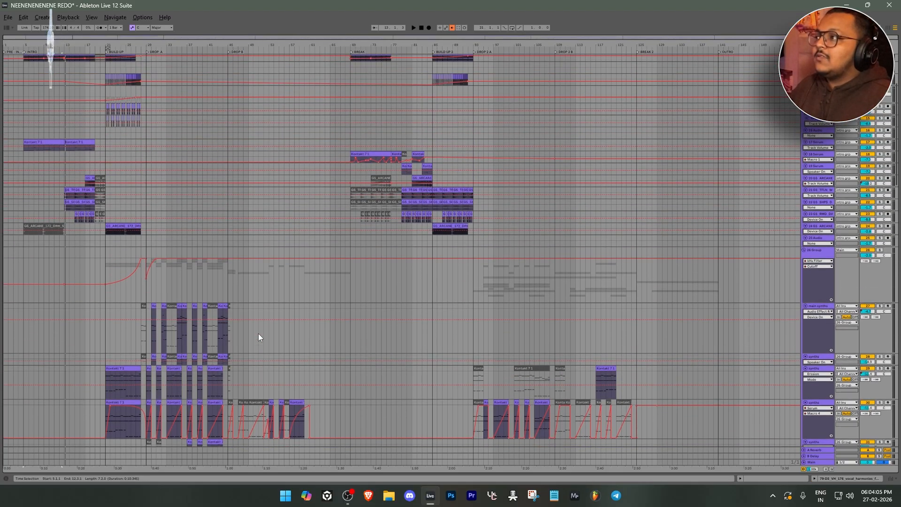
scroll(258, 334, up, 1)
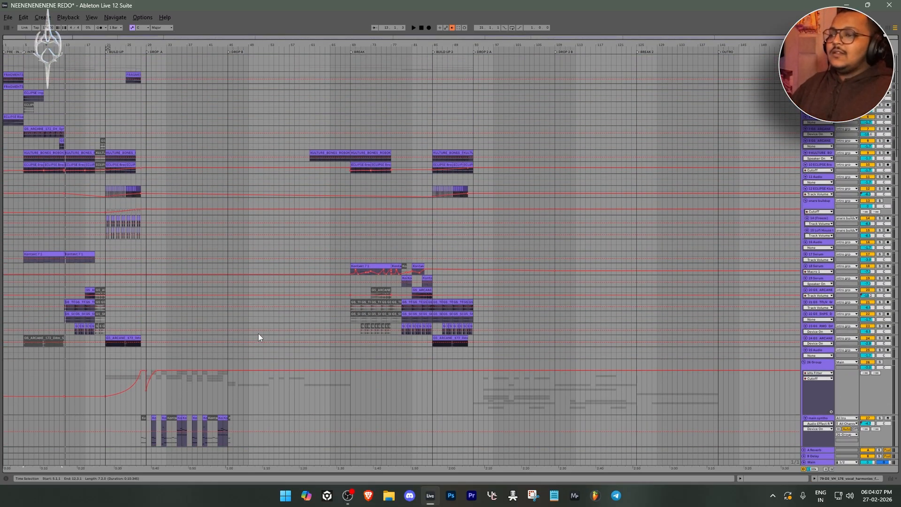
scroll(256, 336, down, 7)
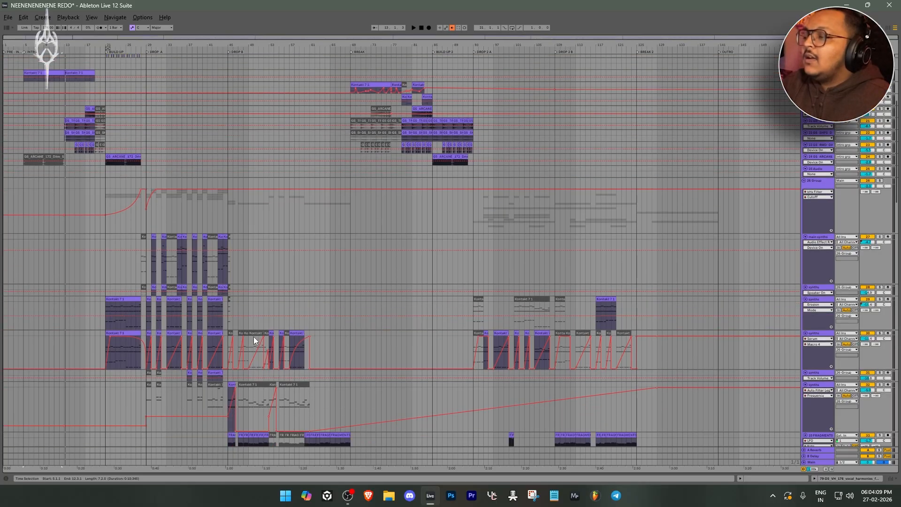
scroll(253, 338, down, 5)
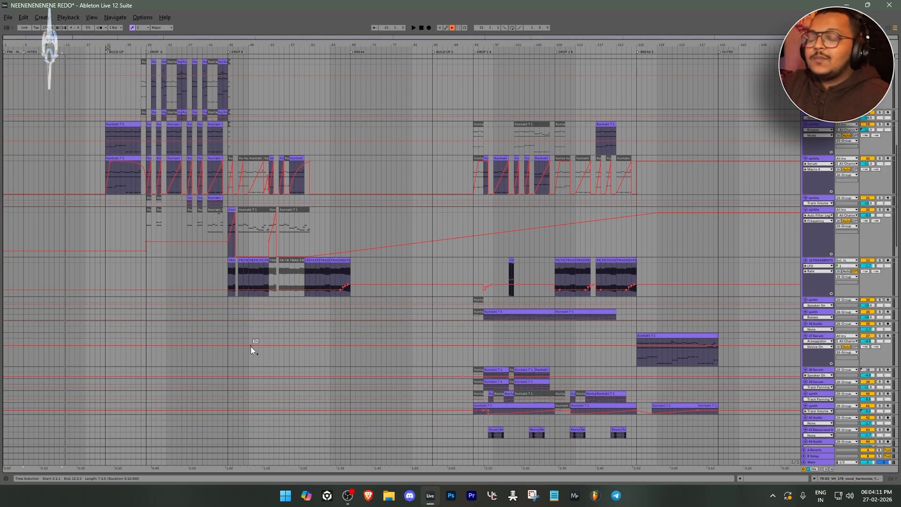